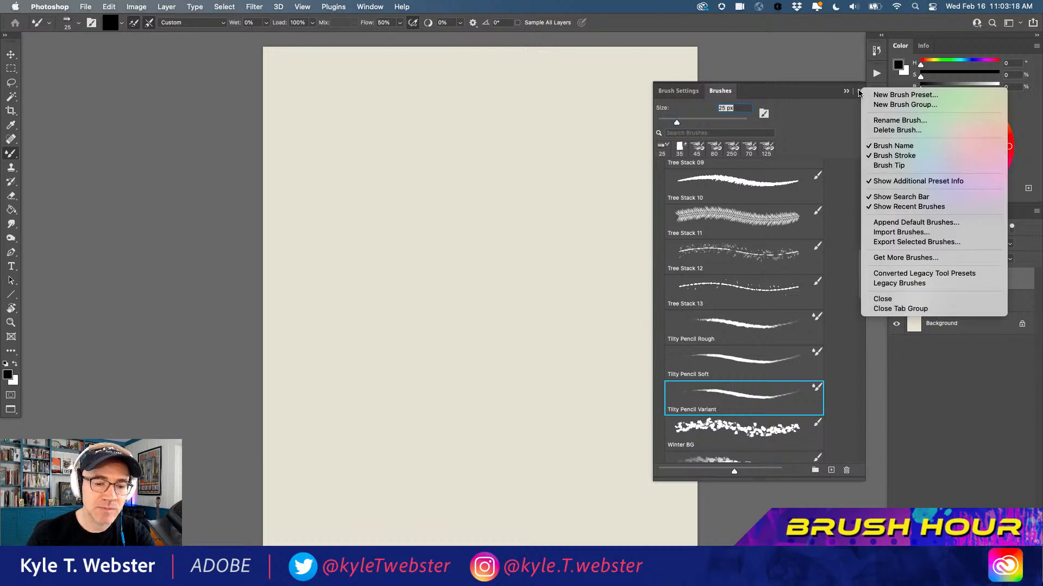
- Look at the Get More Brushes command among the brush options without running it
click(858, 92)
click(857, 92)
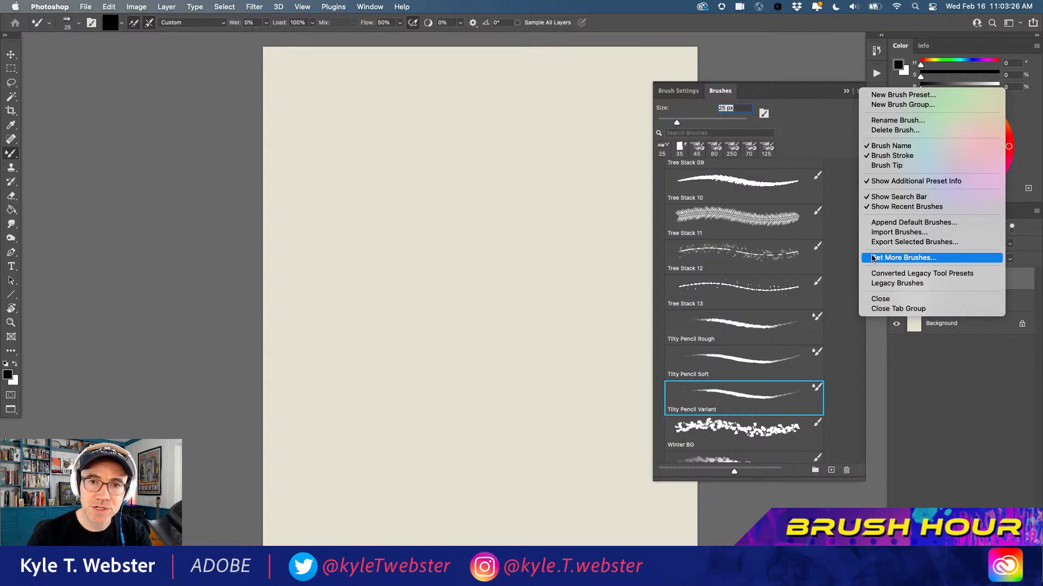
click(581, 171)
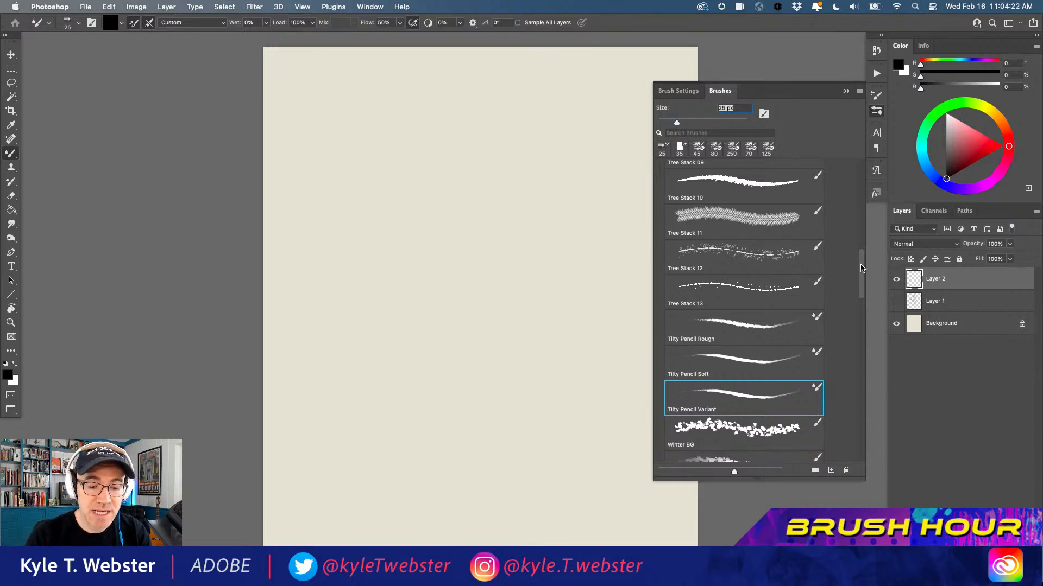
- Paint two leafy trees on Layer 2 with the Tree Stack 04 brush from the Winter 2022 Brushes group
drag(860, 267, 851, 193)
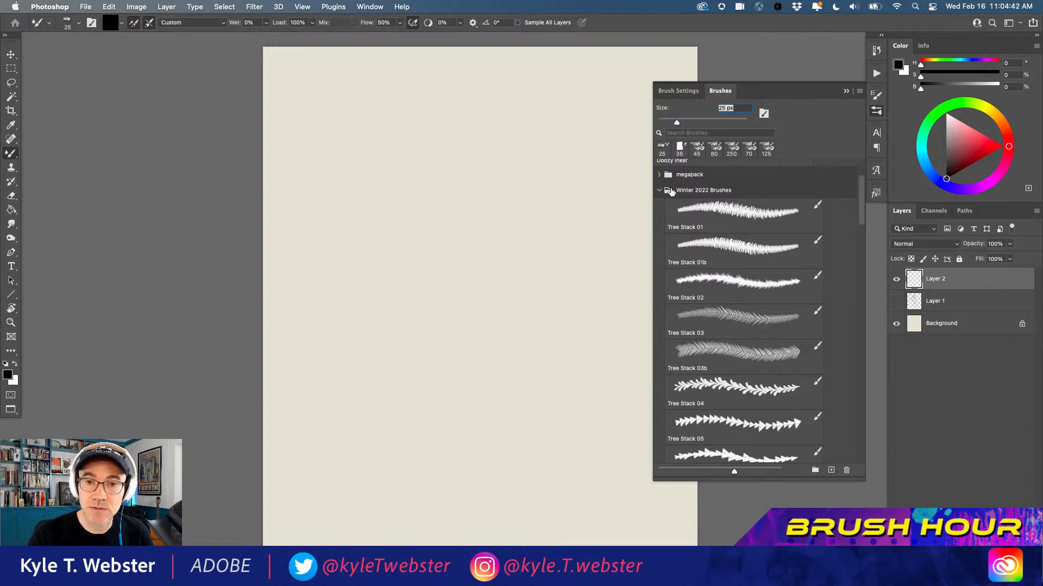
scroll(819, 205, down, 5)
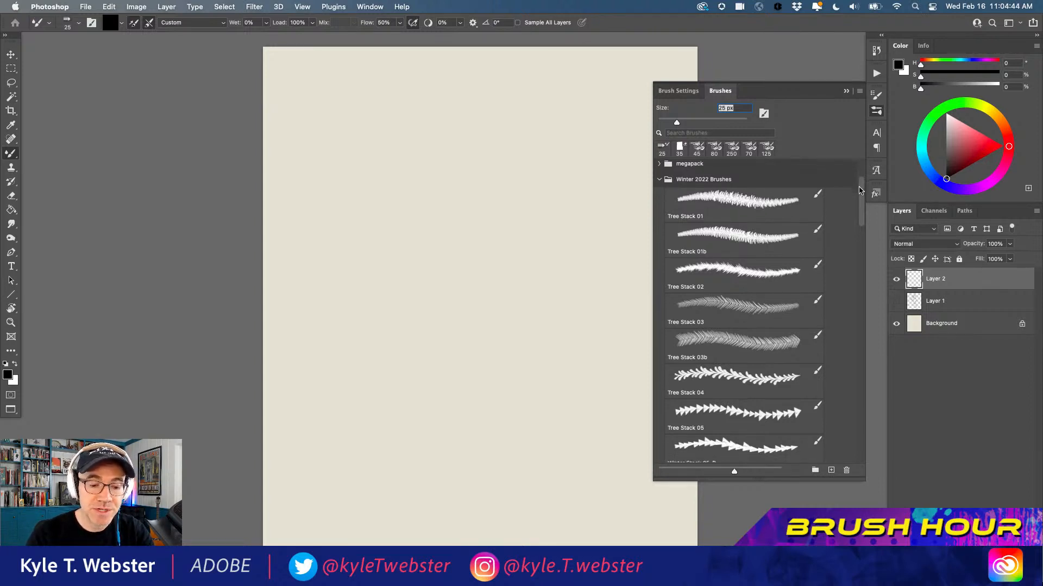
scroll(723, 235, down, 8)
scroll(705, 211, up, 6)
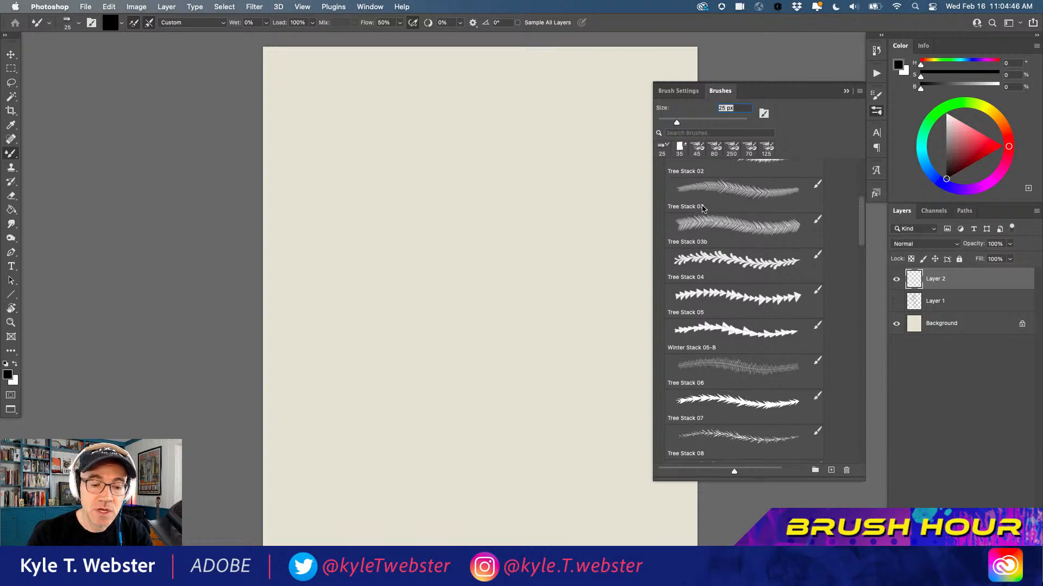
click(705, 252)
drag(522, 404, 504, 211)
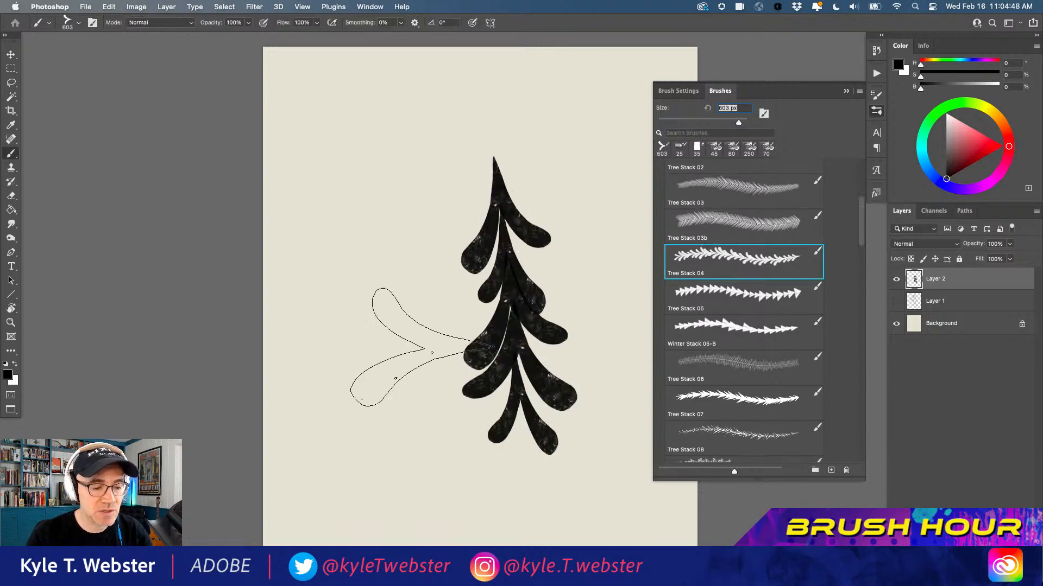
drag(390, 394, 386, 345)
- Paint three stacked-triangle trees with the Tree Stack 05 brush and clear the layer's contents
click(706, 294)
drag(596, 269, 600, 190)
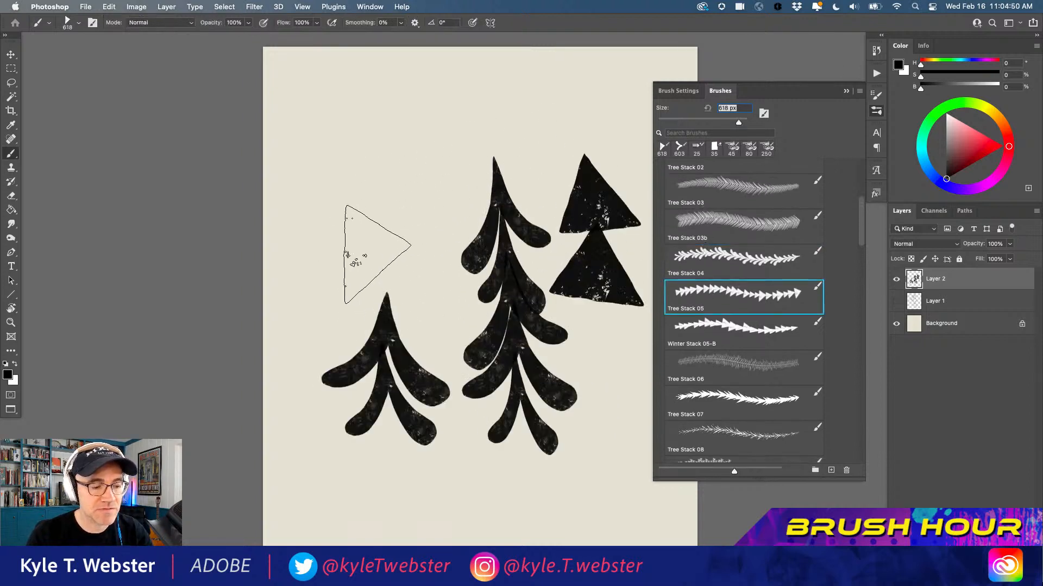
drag(377, 239, 391, 185)
mouse_move(432, 489)
mouse_down()
mouse_move(429, 304)
mouse_move(443, 152)
mouse_up()
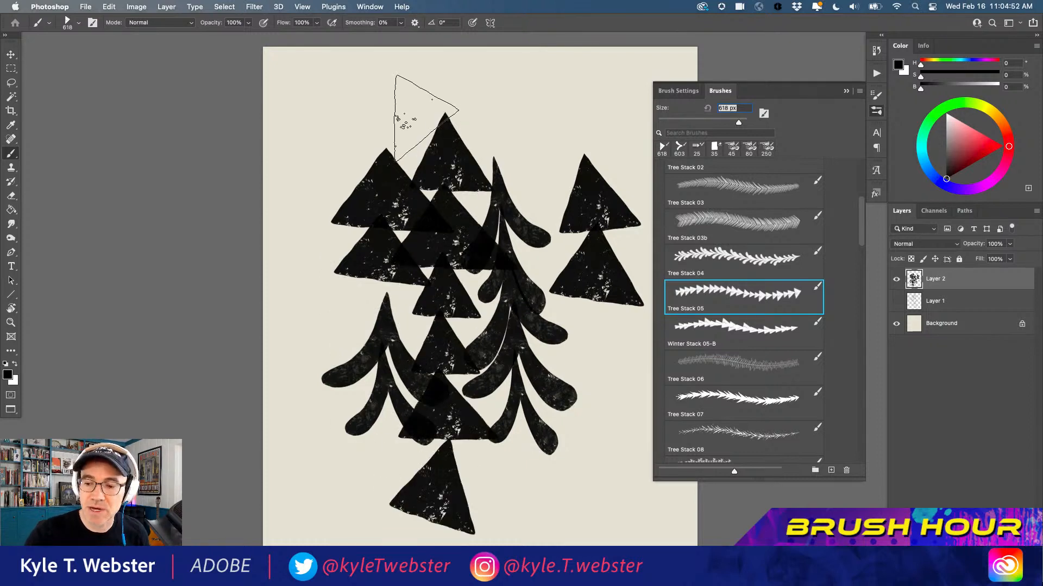
key(BackSpace)
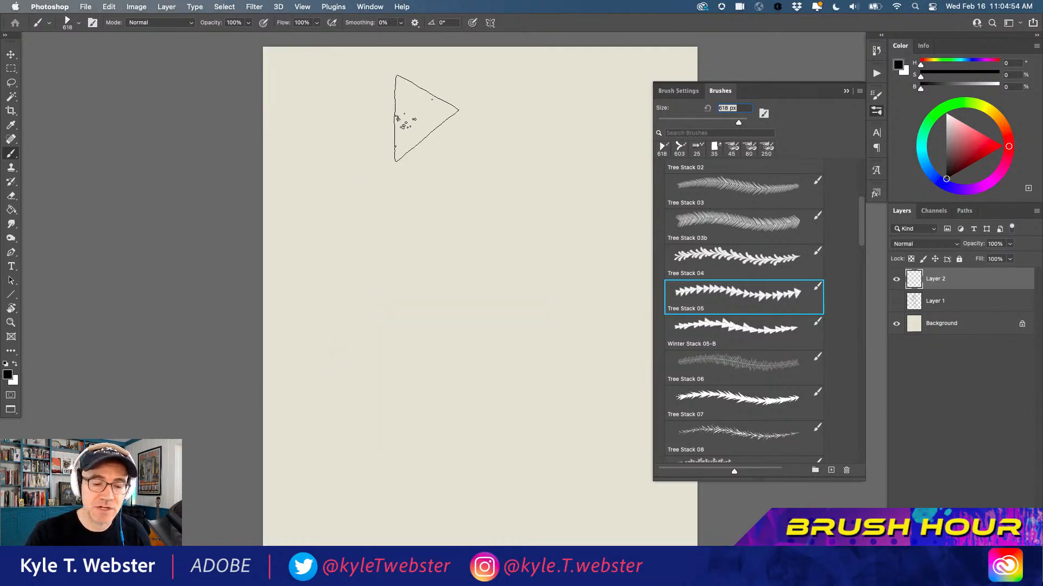
- Compare the Tilty Pencil Rough, Soft and Variant brushes and select Tilty Pencil Variant
scroll(745, 246, down, 6)
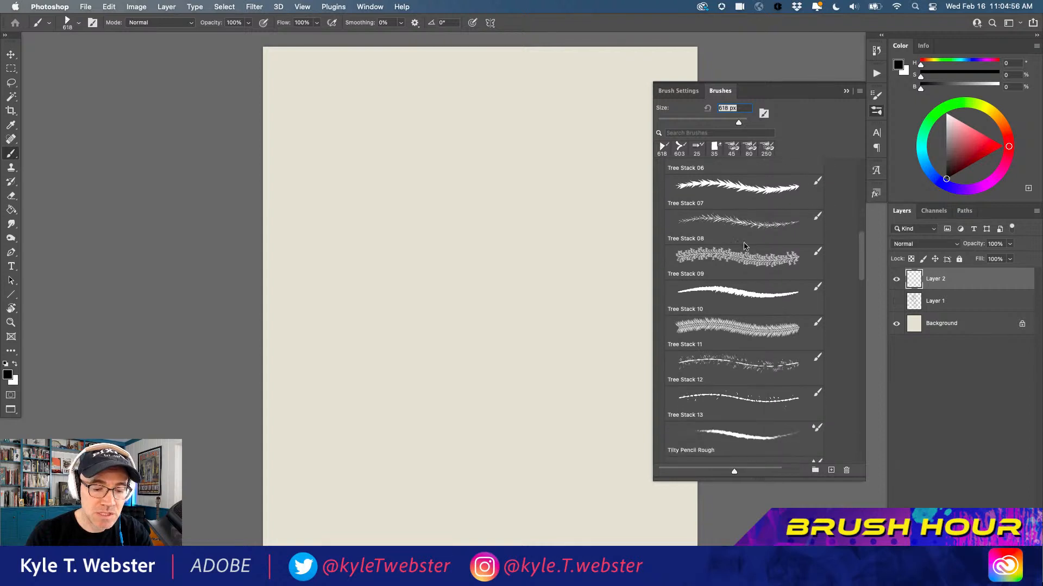
scroll(745, 246, down, 5)
click(723, 251)
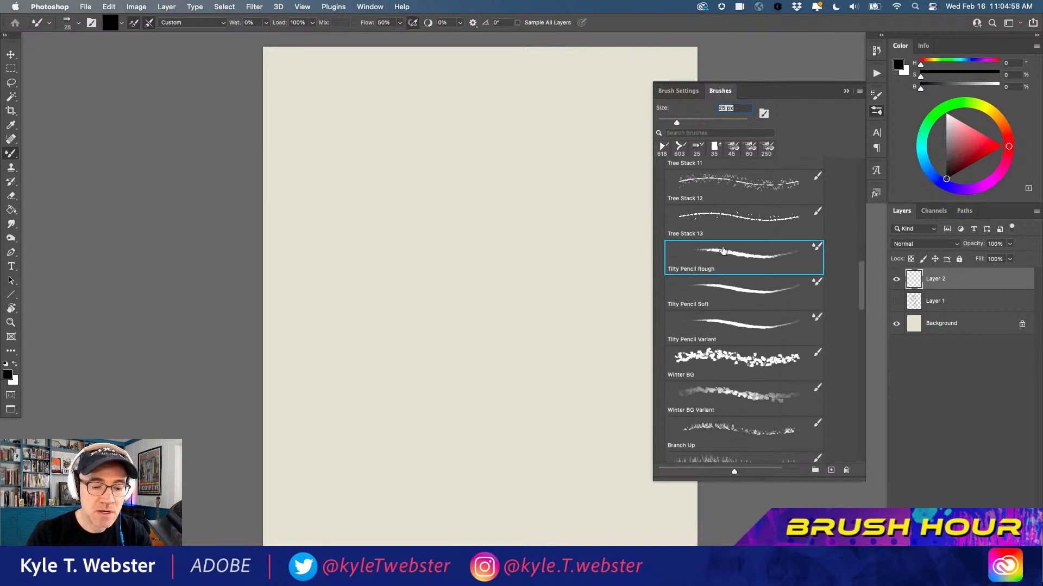
click(716, 286)
click(717, 323)
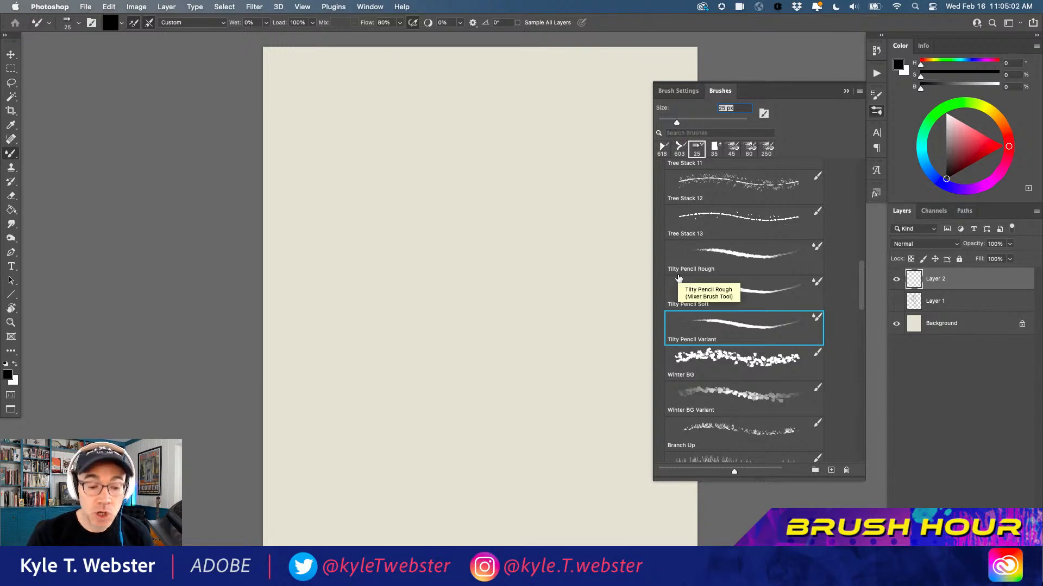
click(717, 288)
click(714, 254)
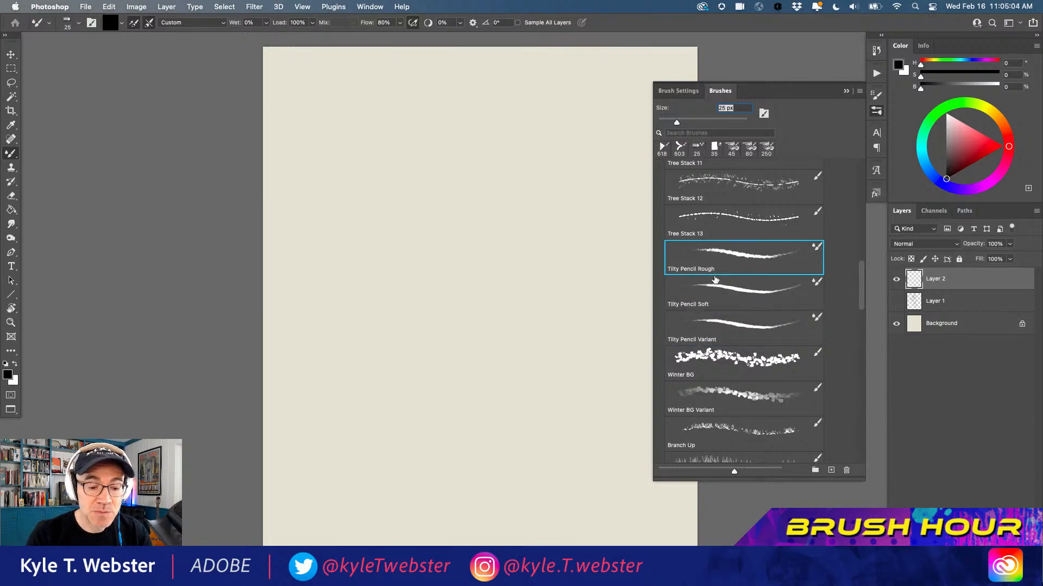
click(716, 288)
click(715, 315)
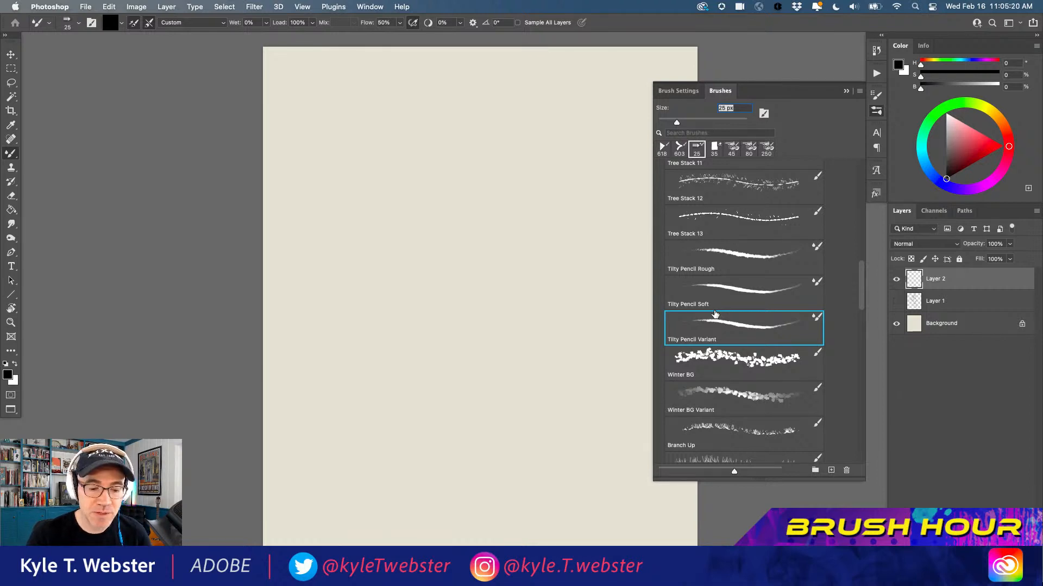
click(718, 288)
click(711, 251)
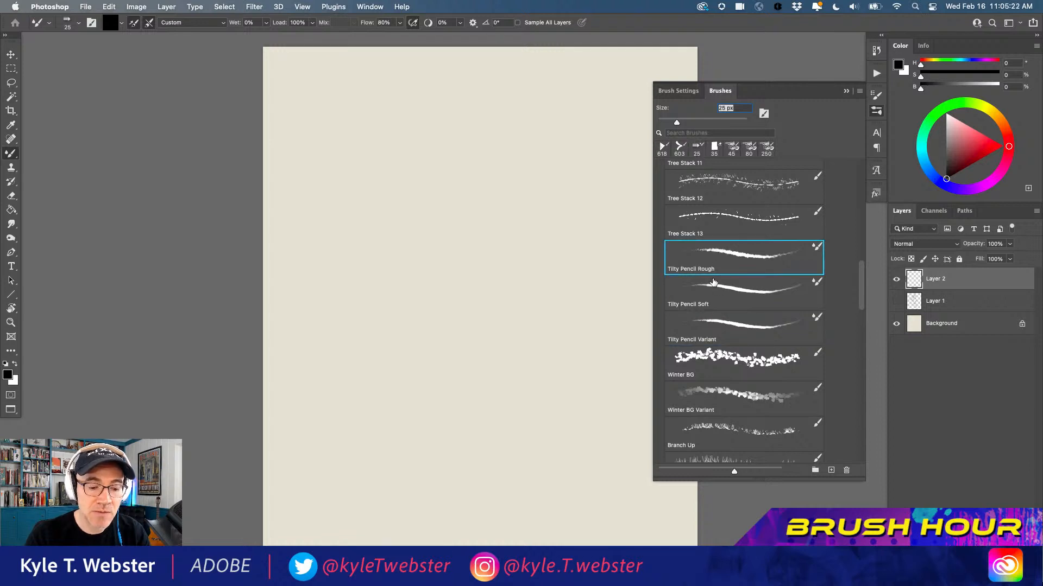
click(711, 284)
click(716, 323)
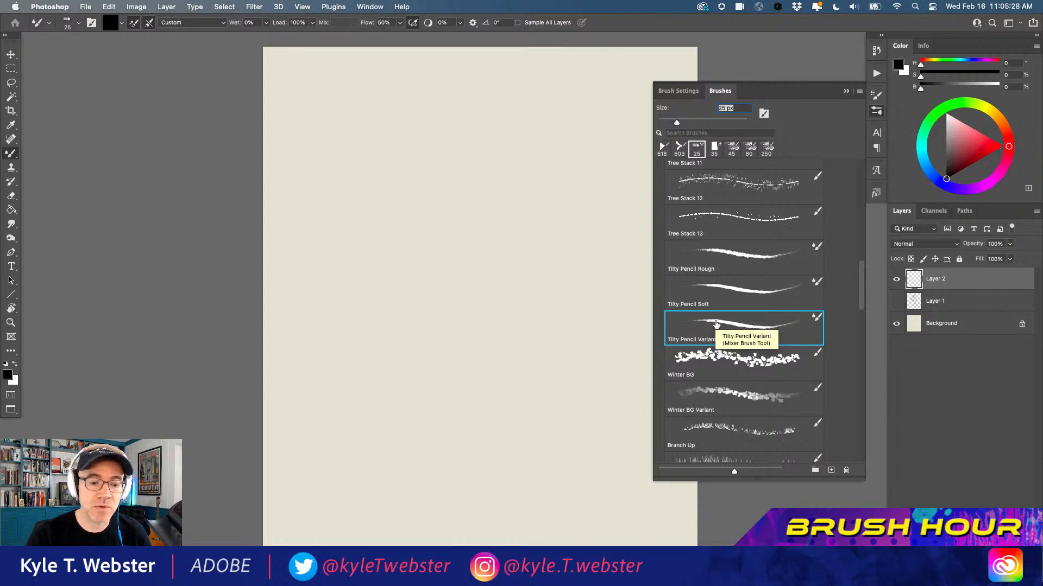
click(713, 288)
click(712, 256)
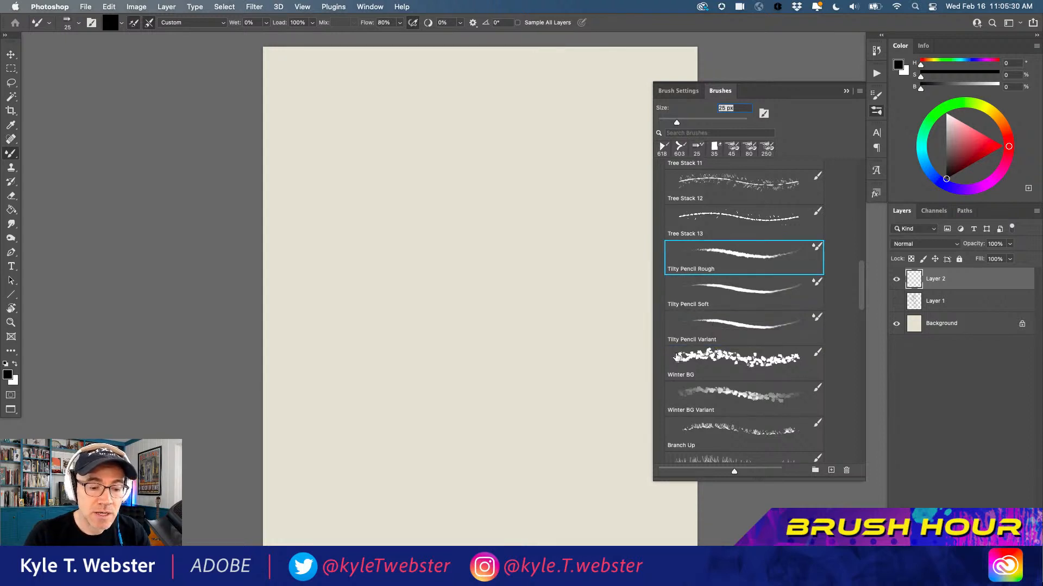
click(722, 325)
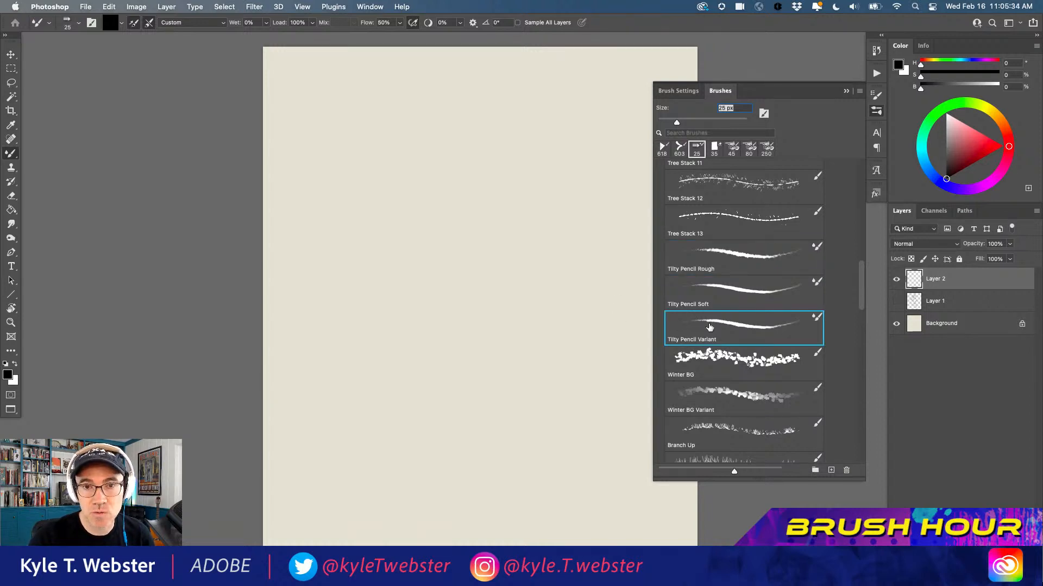
- Draw thin test scribbles and short hatching on Layer 2, varying from faint to dark
mouse_move(553, 169)
mouse_down()
mouse_move(468, 253)
mouse_move(442, 329)
mouse_move(398, 348)
mouse_up()
mouse_move(562, 247)
mouse_down()
mouse_move(549, 347)
mouse_move(558, 373)
mouse_move(543, 407)
mouse_up()
drag(432, 228, 419, 265)
mouse_move(425, 230)
mouse_down()
mouse_move(415, 259)
mouse_move(400, 249)
mouse_move(388, 258)
mouse_up()
mouse_move(382, 210)
mouse_down()
mouse_move(368, 242)
mouse_move(376, 235)
mouse_up()
mouse_move(379, 209)
mouse_down()
mouse_move(358, 244)
mouse_move(360, 210)
mouse_move(352, 233)
mouse_up()
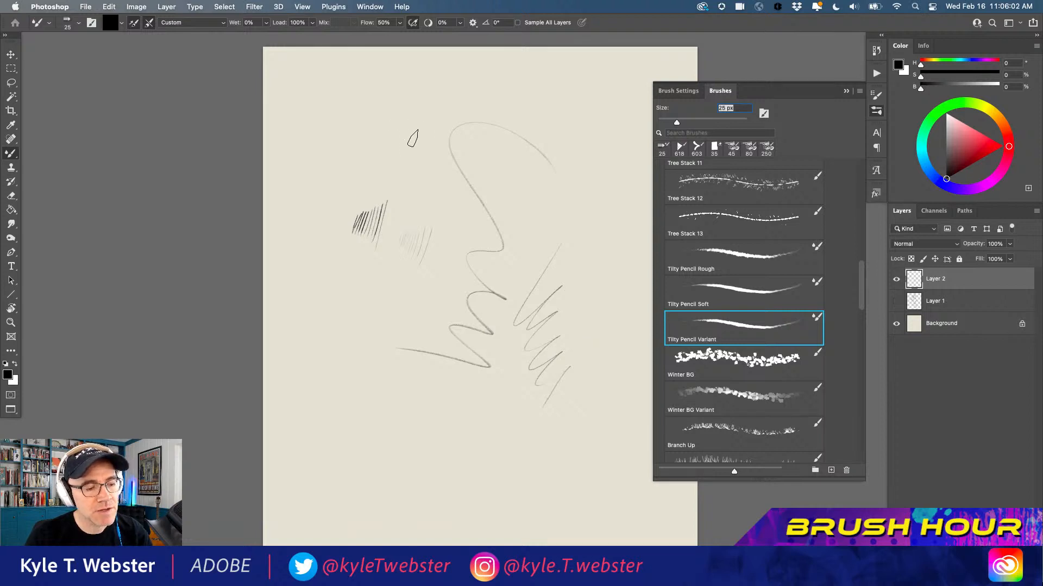
- Shade broad test patches with the tilted pencil brush and clear the layer's contents
mouse_move(419, 162)
mouse_down()
mouse_move(360, 111)
mouse_move(412, 166)
mouse_move(398, 191)
mouse_move(337, 174)
mouse_move(414, 262)
mouse_move(433, 337)
mouse_move(380, 429)
mouse_move(342, 456)
mouse_move(309, 418)
mouse_move(334, 356)
mouse_move(317, 263)
mouse_up()
mouse_move(524, 433)
mouse_down()
mouse_move(446, 482)
mouse_move(499, 362)
mouse_up()
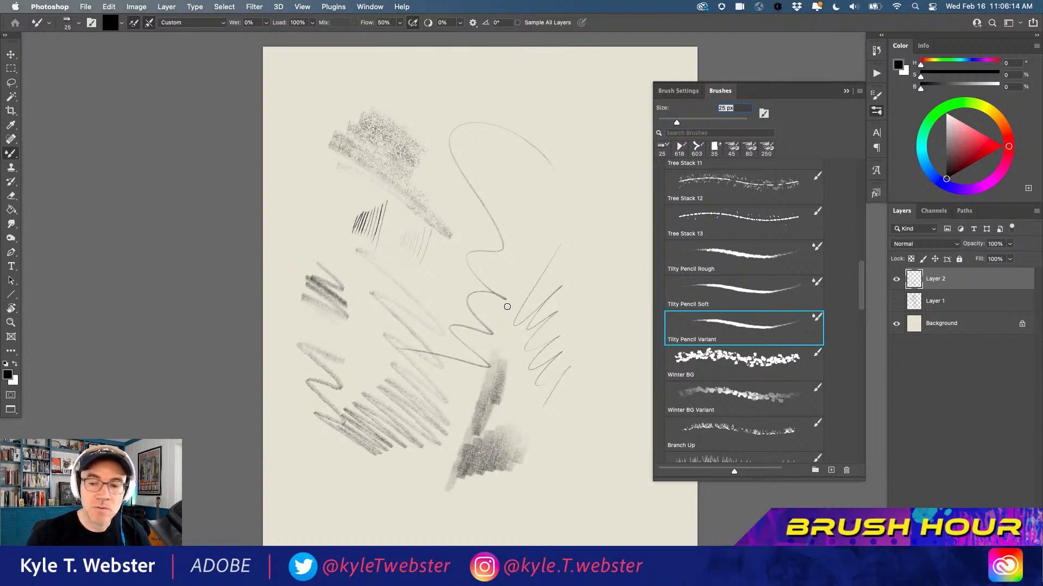
key(BackSpace)
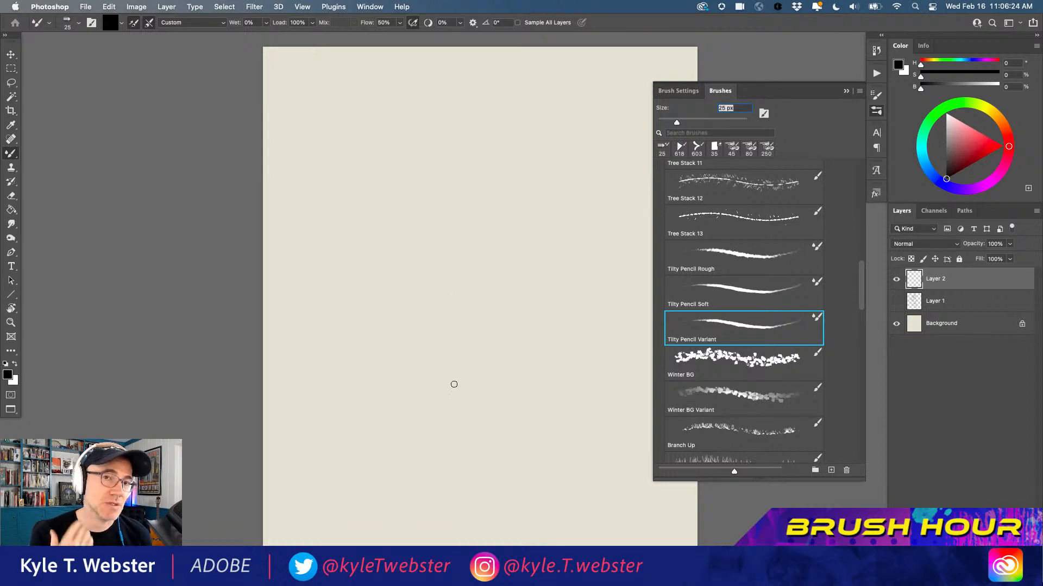
- Draw a light looping line and several dark, crossing straight strokes on the empty Layer 2
mouse_move(522, 131)
mouse_down()
mouse_move(483, 275)
mouse_move(514, 270)
mouse_move(552, 316)
mouse_move(519, 373)
mouse_up()
drag(419, 160, 445, 334)
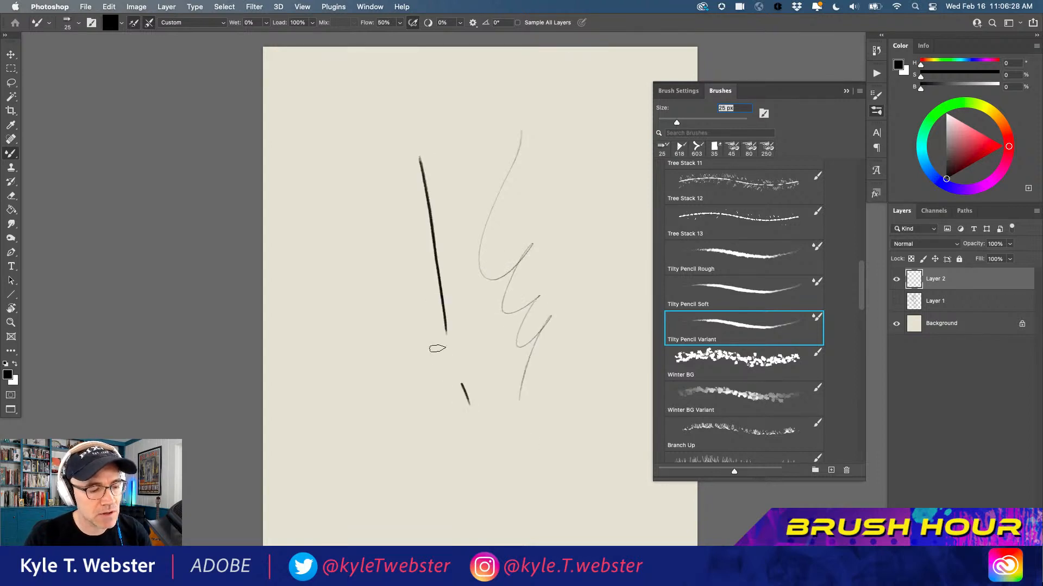
mouse_move(470, 405)
mouse_down()
mouse_move(397, 268)
mouse_move(446, 394)
mouse_up()
drag(485, 331, 367, 214)
drag(466, 278, 362, 196)
mouse_move(461, 251)
mouse_down()
mouse_move(358, 182)
mouse_move(347, 311)
mouse_up()
drag(380, 235, 351, 333)
drag(378, 274, 356, 360)
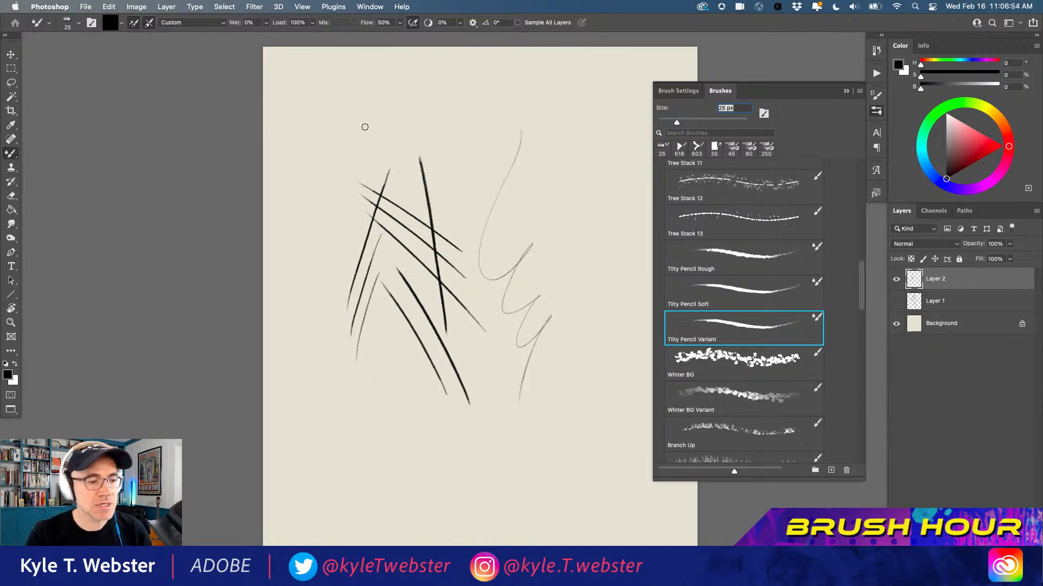
- Set the brush flow to 20% and draw rows of light hatching above and left of the dark strokes
click(387, 22)
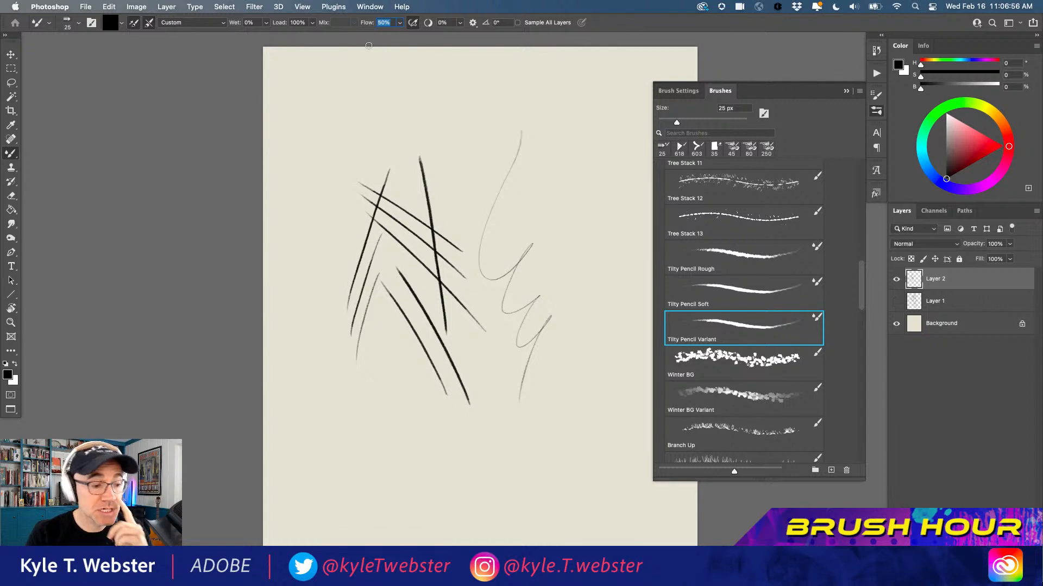
text(2)
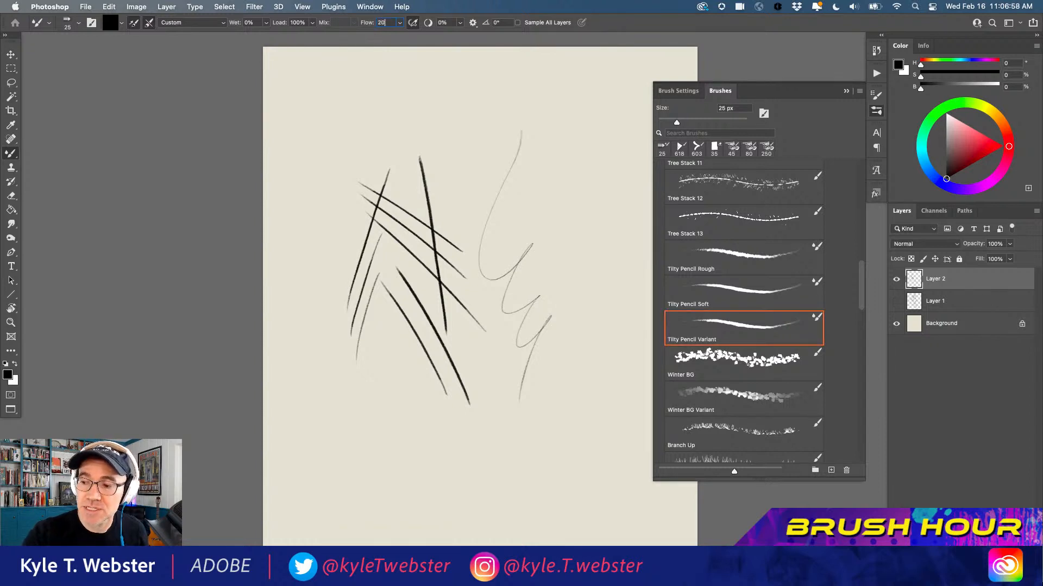
mouse_move(473, 144)
mouse_down()
mouse_move(408, 82)
mouse_move(452, 145)
mouse_move(401, 101)
mouse_up()
drag(466, 163, 373, 104)
drag(445, 177, 361, 106)
mouse_move(420, 179)
mouse_down()
mouse_move(347, 107)
mouse_move(339, 114)
mouse_move(341, 291)
mouse_move(320, 188)
mouse_up()
mouse_move(325, 295)
mouse_down()
mouse_move(302, 162)
mouse_move(308, 171)
mouse_up()
mouse_move(309, 318)
mouse_down()
mouse_move(293, 186)
mouse_move(342, 402)
mouse_up()
drag(314, 327, 341, 411)
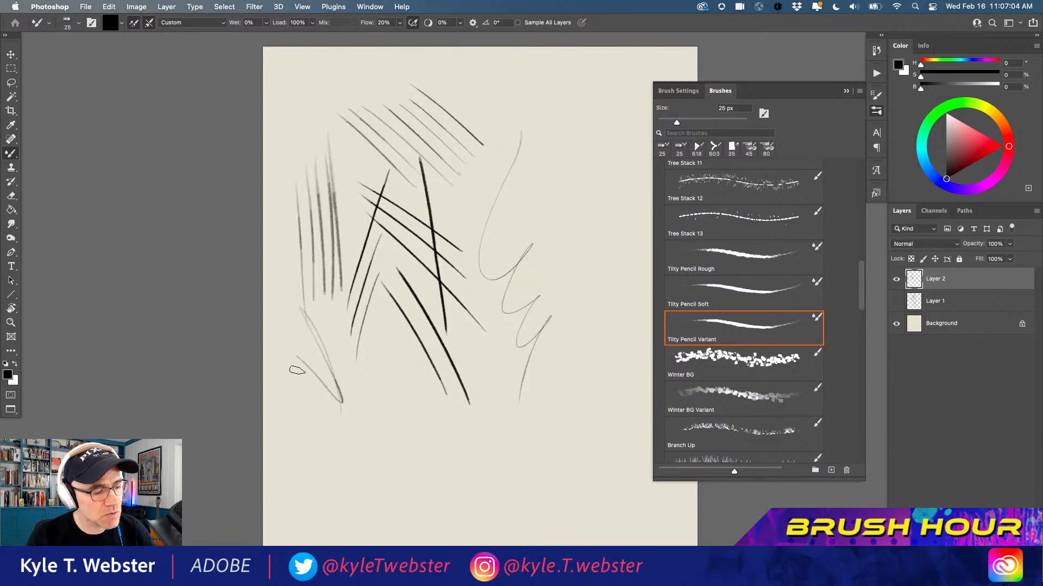
drag(294, 357, 335, 419)
mouse_move(297, 379)
mouse_down()
mouse_move(339, 435)
mouse_move(309, 421)
mouse_up()
- Hatch diagonal strokes below the dark lines and shade a dense tilted-pencil patch right of the looping line
mouse_move(516, 494)
mouse_down()
mouse_move(385, 373)
mouse_move(385, 388)
mouse_up()
drag(468, 486, 382, 404)
drag(432, 460, 397, 426)
drag(456, 496, 379, 423)
drag(445, 501, 383, 443)
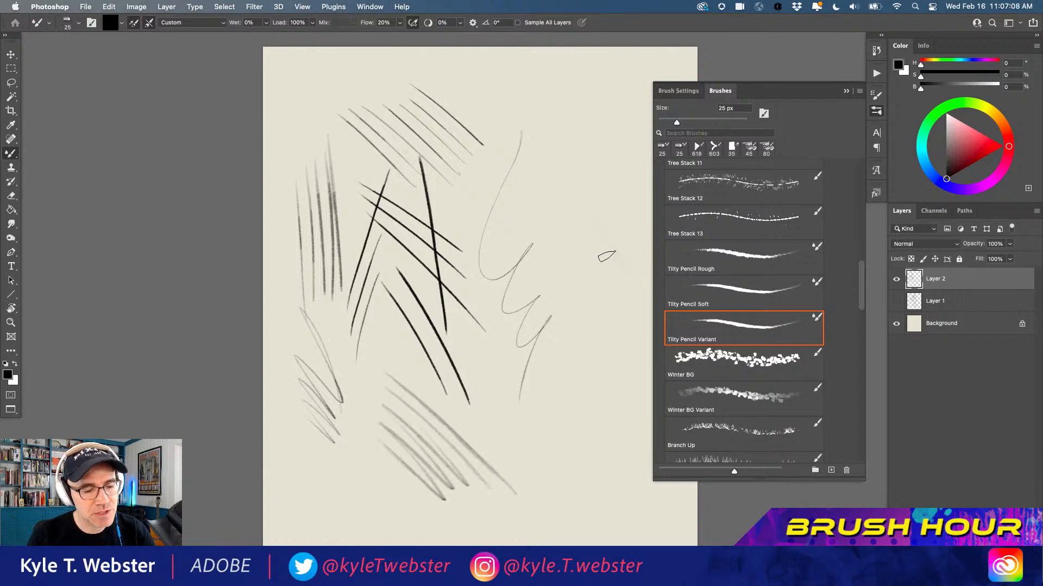
mouse_move(579, 224)
mouse_down()
mouse_move(620, 278)
mouse_move(589, 250)
mouse_move(576, 246)
mouse_move(577, 257)
mouse_move(607, 312)
mouse_move(565, 295)
mouse_move(593, 353)
mouse_move(555, 329)
mouse_move(587, 375)
mouse_move(544, 351)
mouse_up()
- Clear all test strokes from Layer 2 and set the brush flow to 40%
key(super+a)
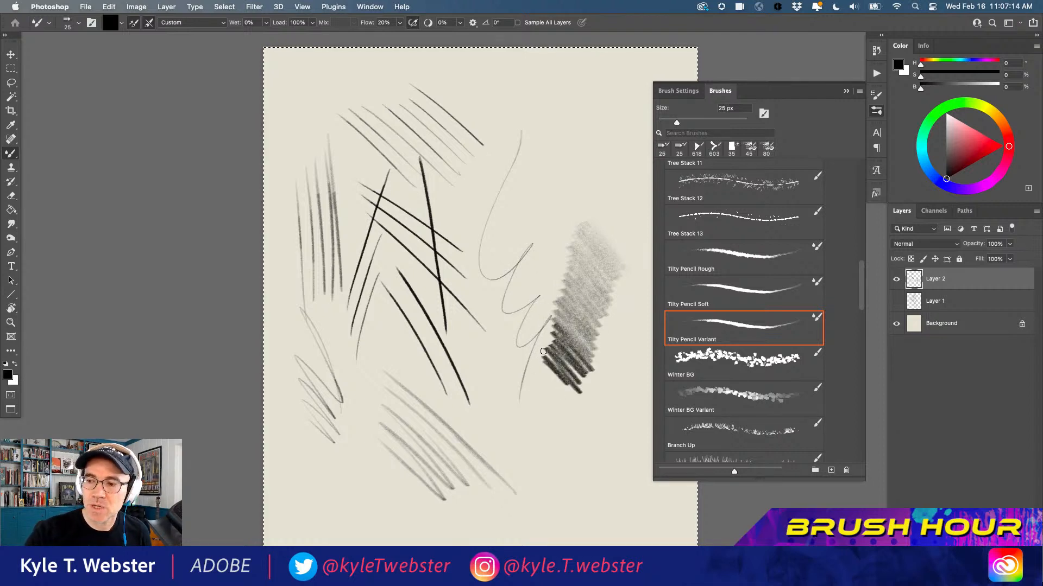
key(BackSpace)
key(super+d)
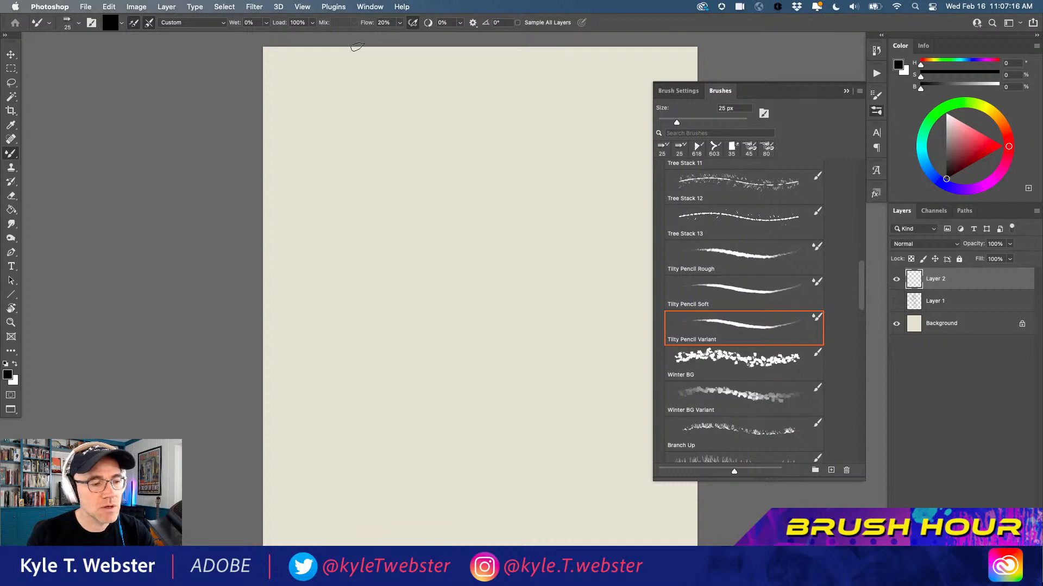
click(380, 22)
text(4)
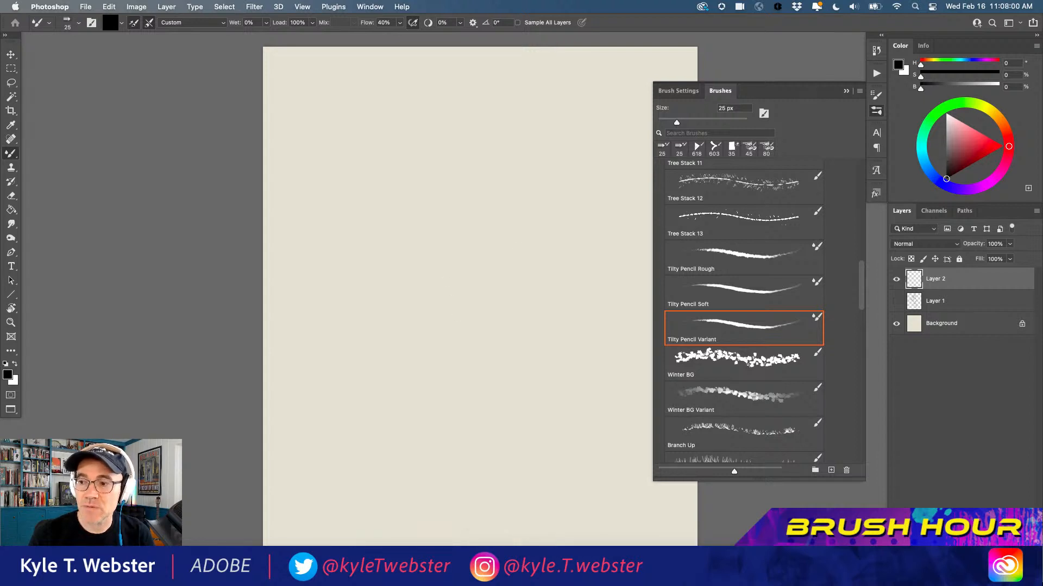
- Switch to Wacom Desktop Center and accept the tablet driver privacy notice
key(super+Tab)
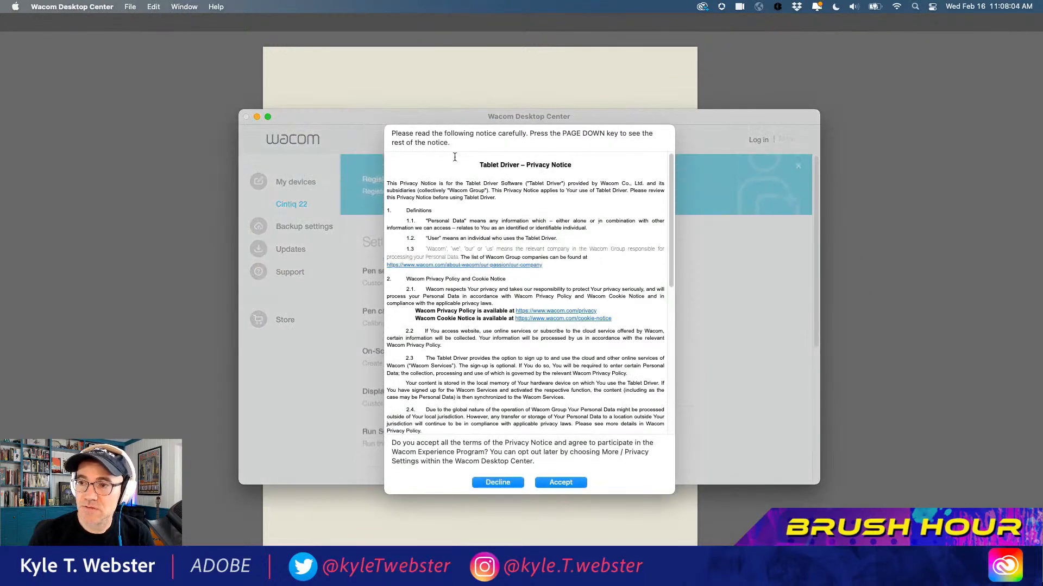
click(565, 485)
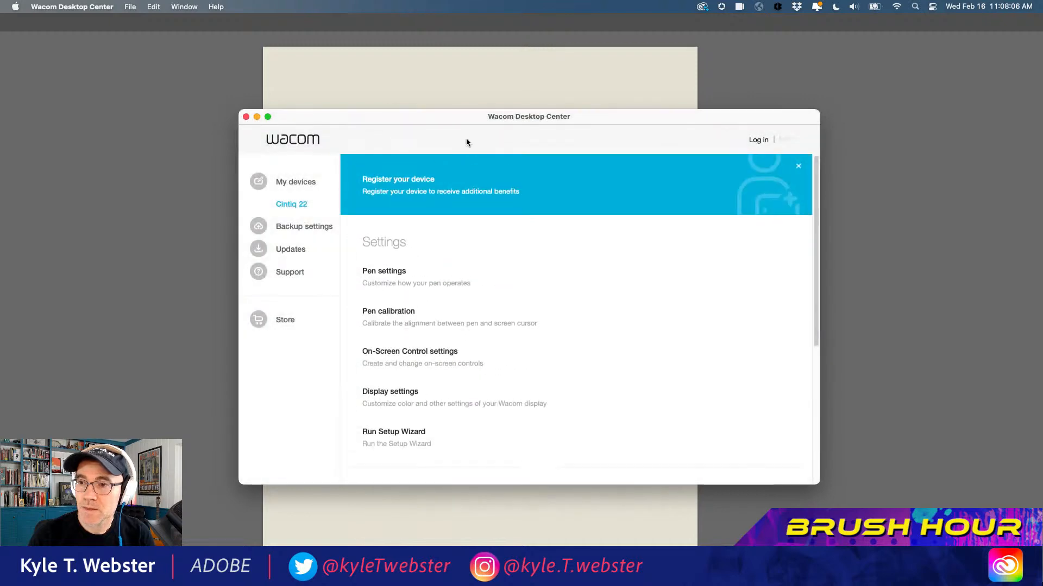
mouse_move(447, 118)
mouse_down()
mouse_move(104, 117)
mouse_move(454, 121)
mouse_up()
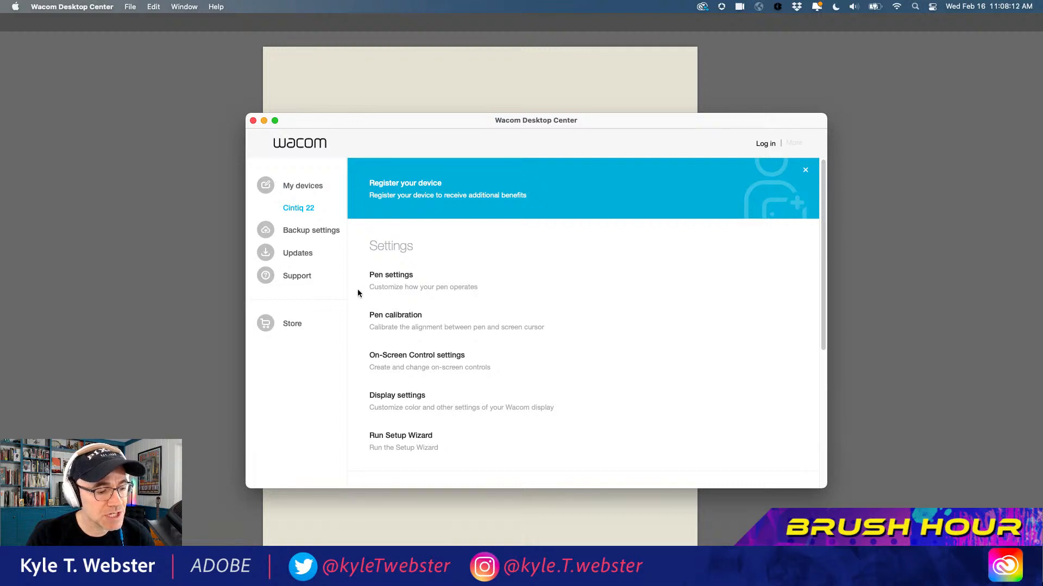
- Open the Cintiq 22 pen settings and set Tip Feel midway between Soft and Firm
click(387, 274)
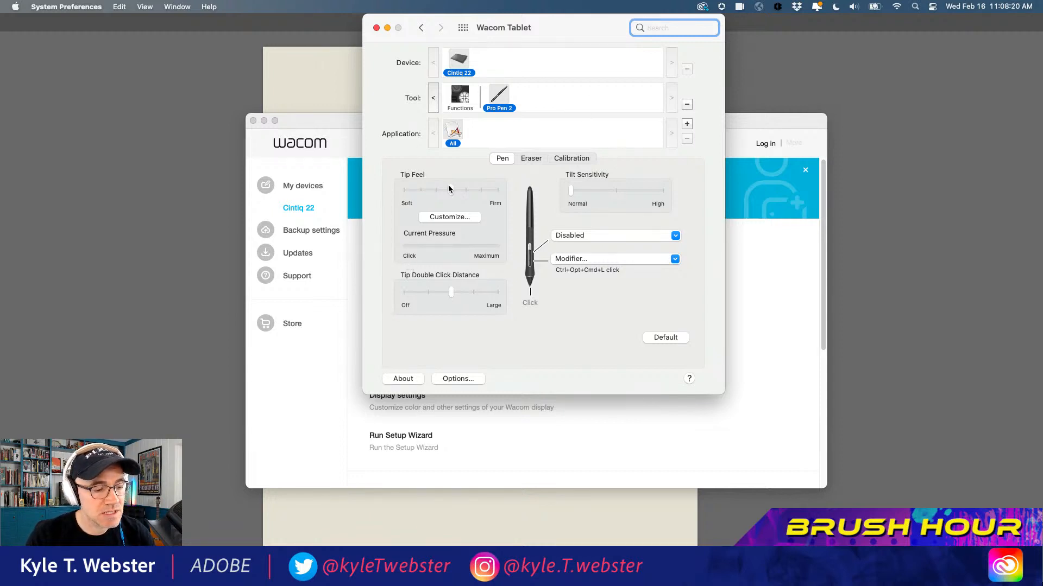
mouse_move(450, 189)
mouse_down()
mouse_move(434, 192)
mouse_move(451, 190)
mouse_up()
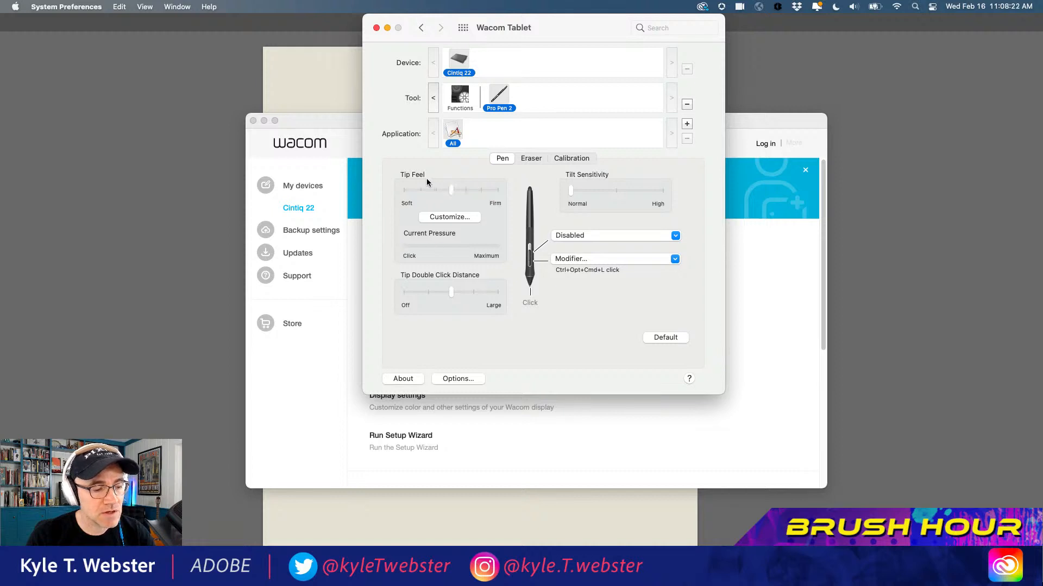
- Test light pen taps against the Current Pressure meter at the midway Tip Feel
click(414, 246)
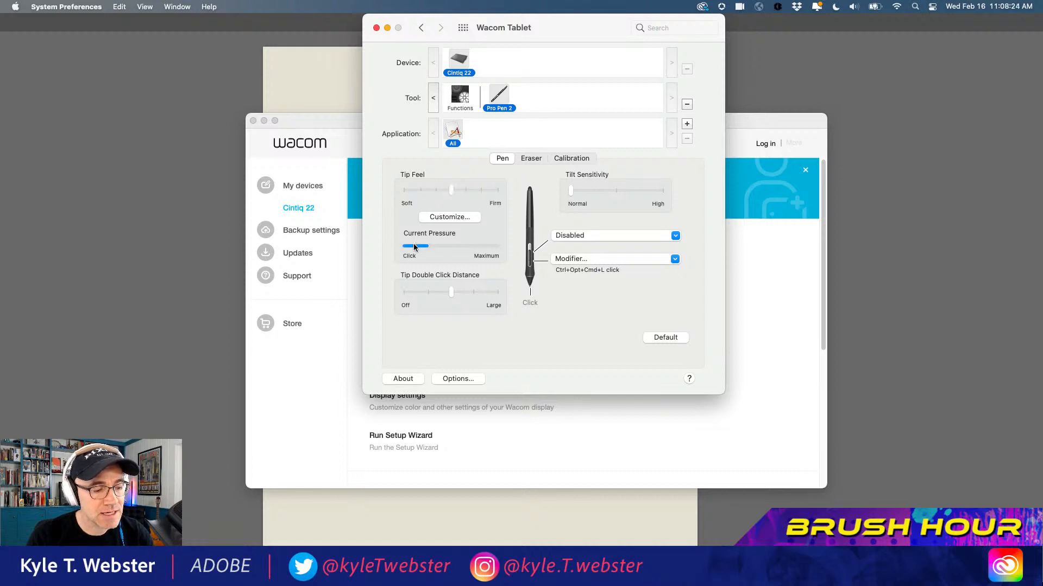
click(416, 247)
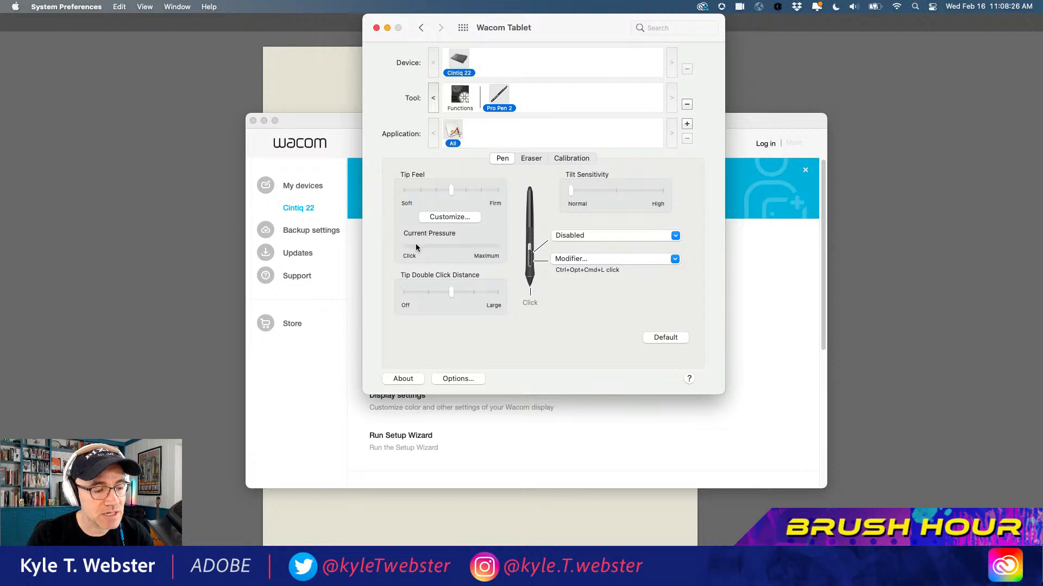
click(416, 248)
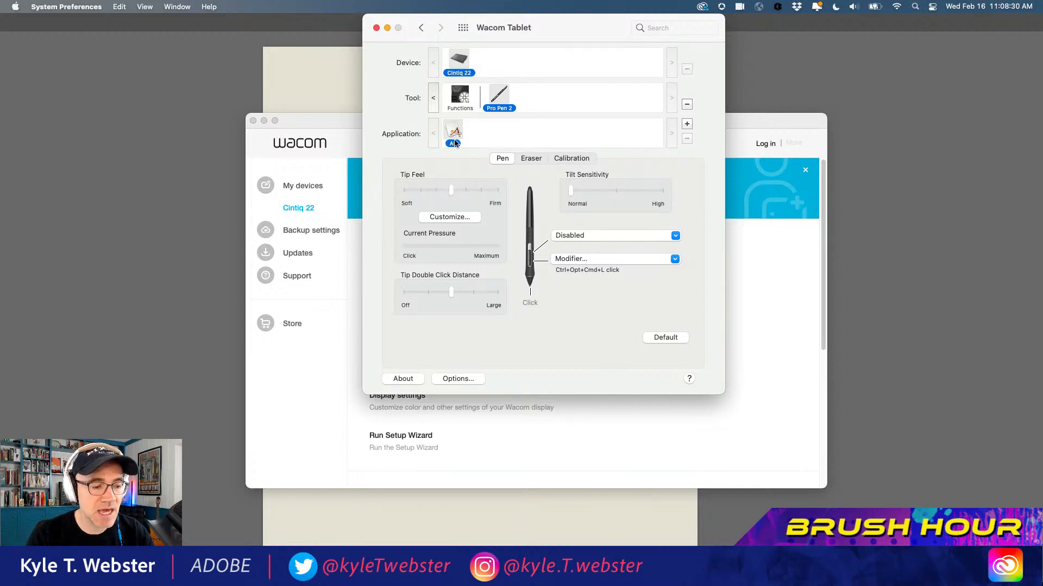
- Try Tip Feel one notch short of Firm, test the pen pressure, and return it to midway between Soft and Firm
drag(450, 190, 480, 189)
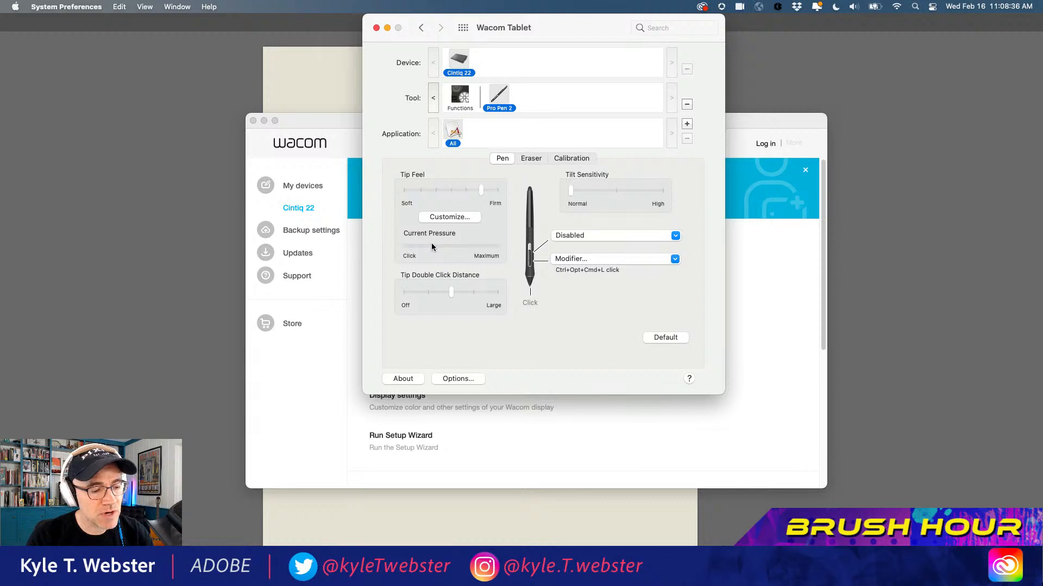
click(432, 247)
click(418, 248)
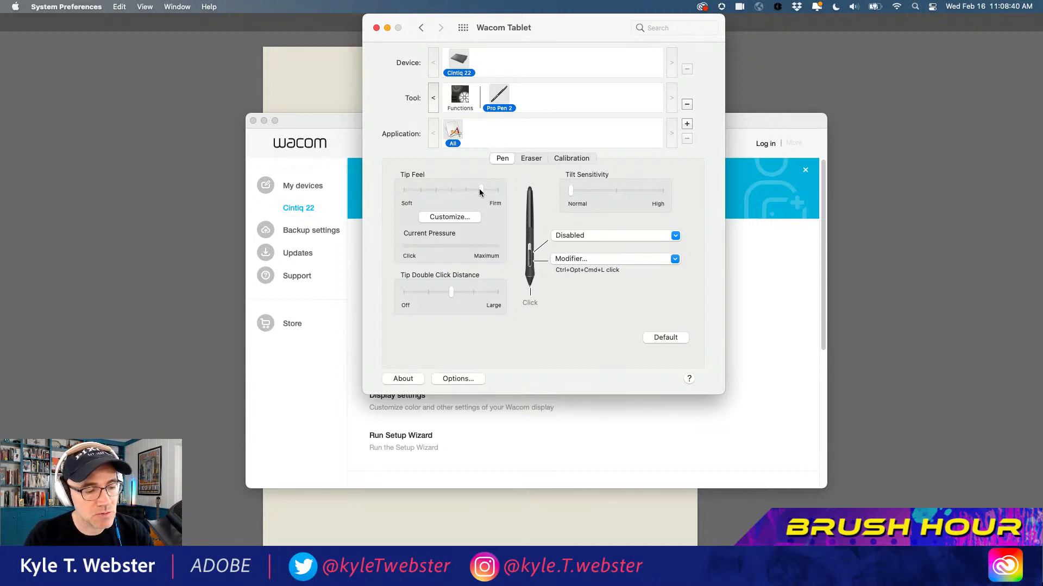
drag(479, 188, 451, 192)
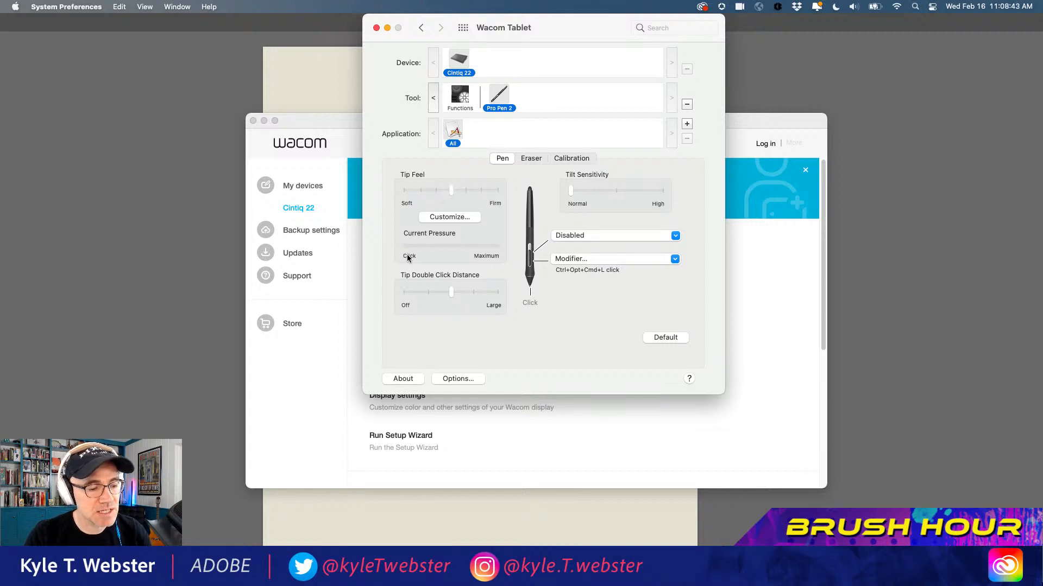
- Examine the pen's customizable Interactive Pressure Profile curve and leave it without changes
click(448, 218)
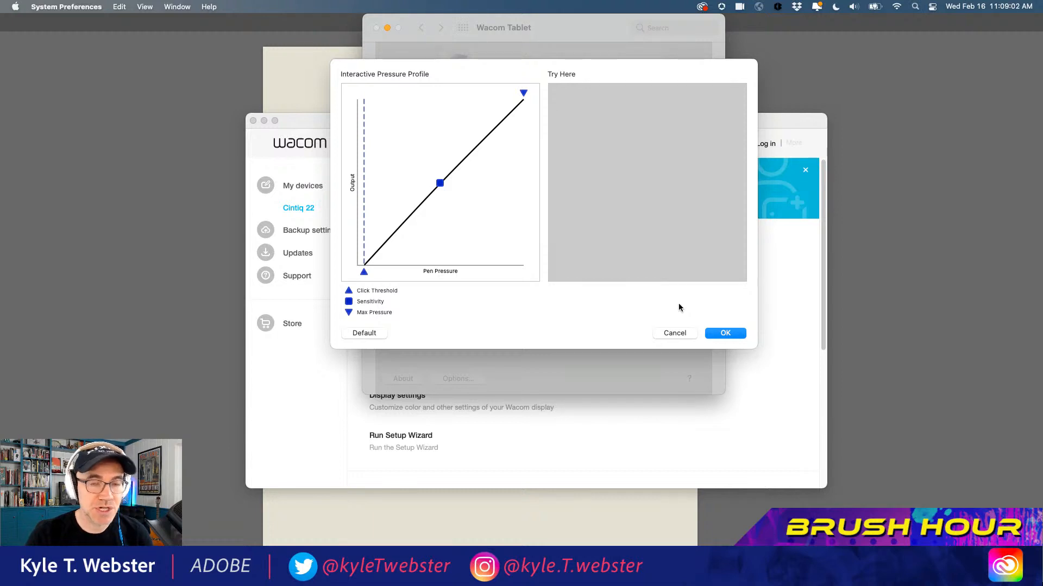
click(673, 333)
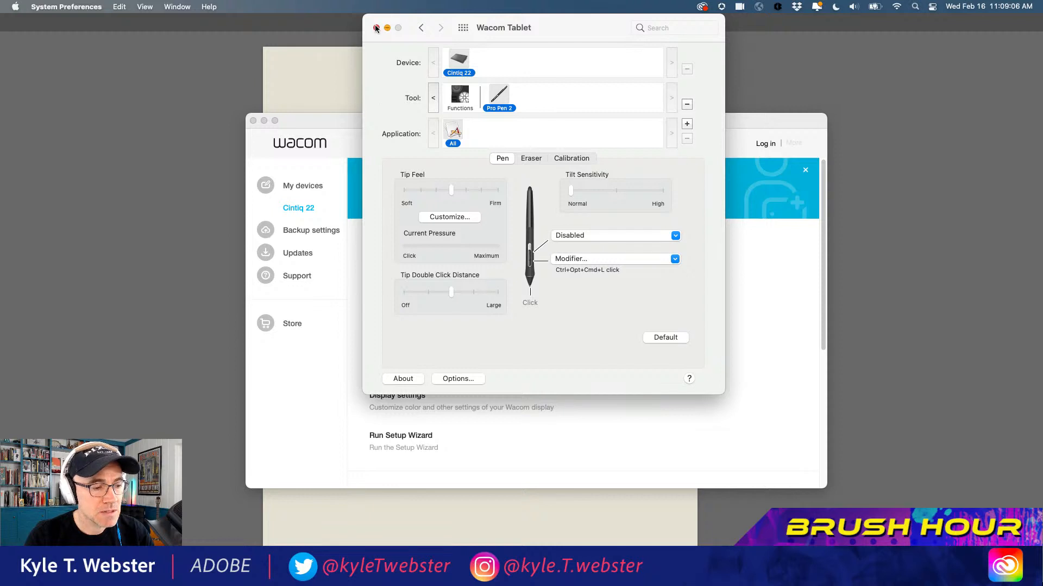
- Close the Wacom settings windows, switch back to Photoshop and collapse the Brushes panel
click(376, 28)
click(253, 121)
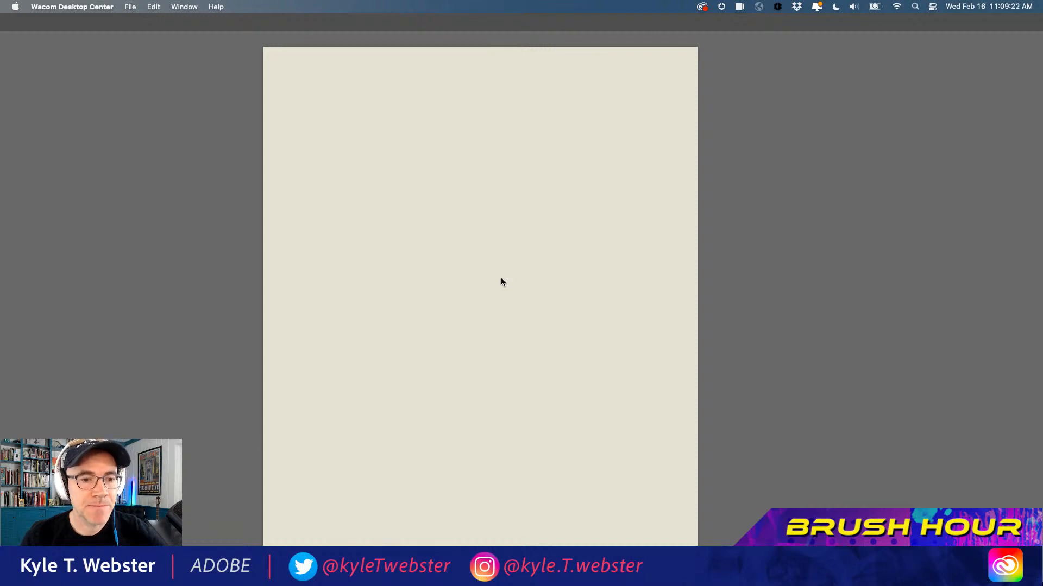
click(243, 208)
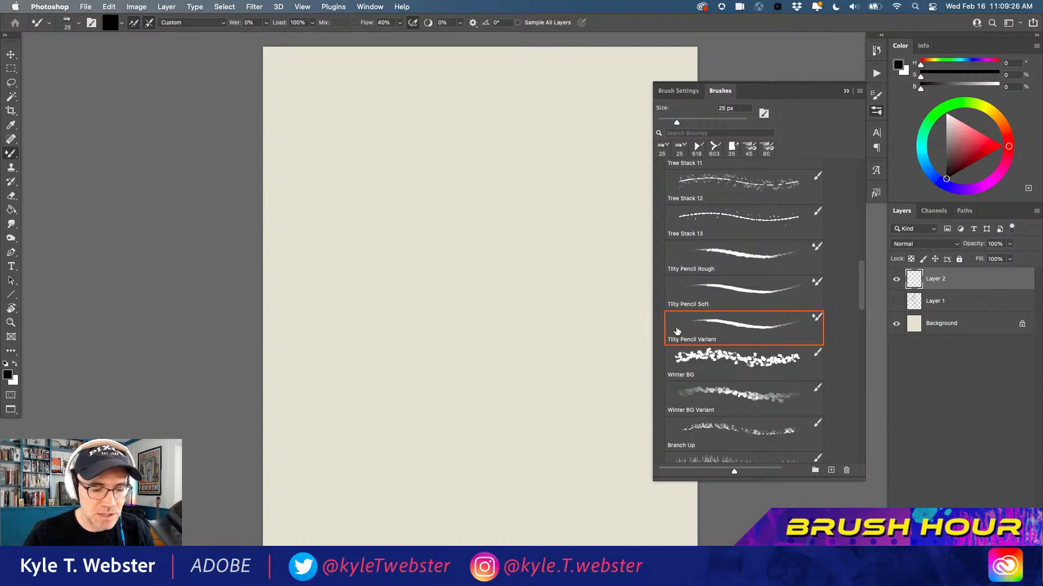
click(846, 91)
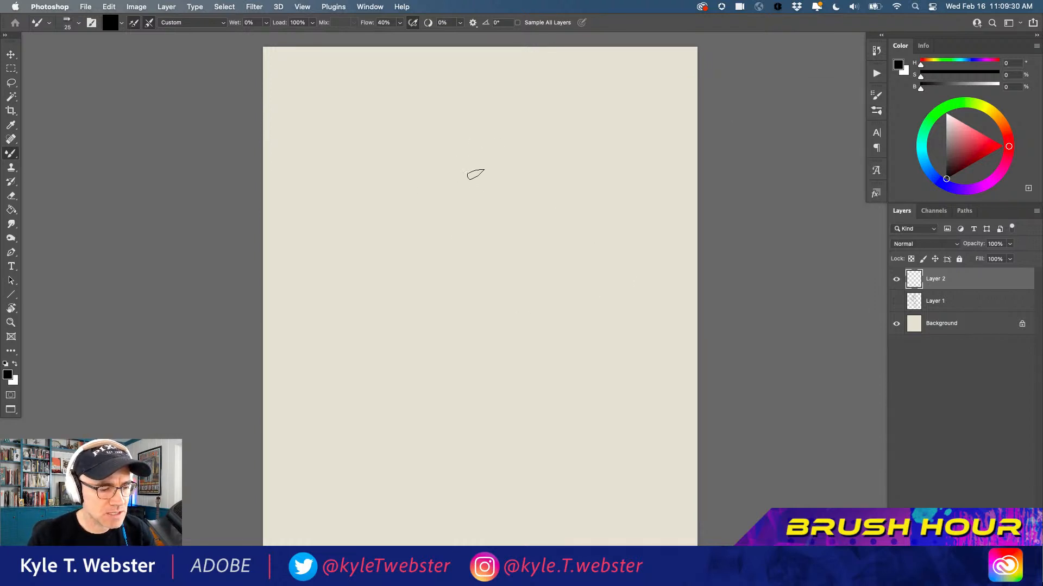
- Sketch light gesture lines on Layer 2 for a standing figure's long center line, torso side and two legs
mouse_move(489, 129)
mouse_down()
mouse_move(445, 137)
mouse_move(415, 195)
mouse_move(452, 165)
mouse_move(469, 348)
mouse_move(508, 488)
mouse_up()
drag(505, 288, 565, 472)
drag(526, 422, 550, 496)
mouse_move(455, 369)
mouse_down()
mouse_move(477, 446)
mouse_move(458, 468)
mouse_up()
drag(513, 369, 540, 233)
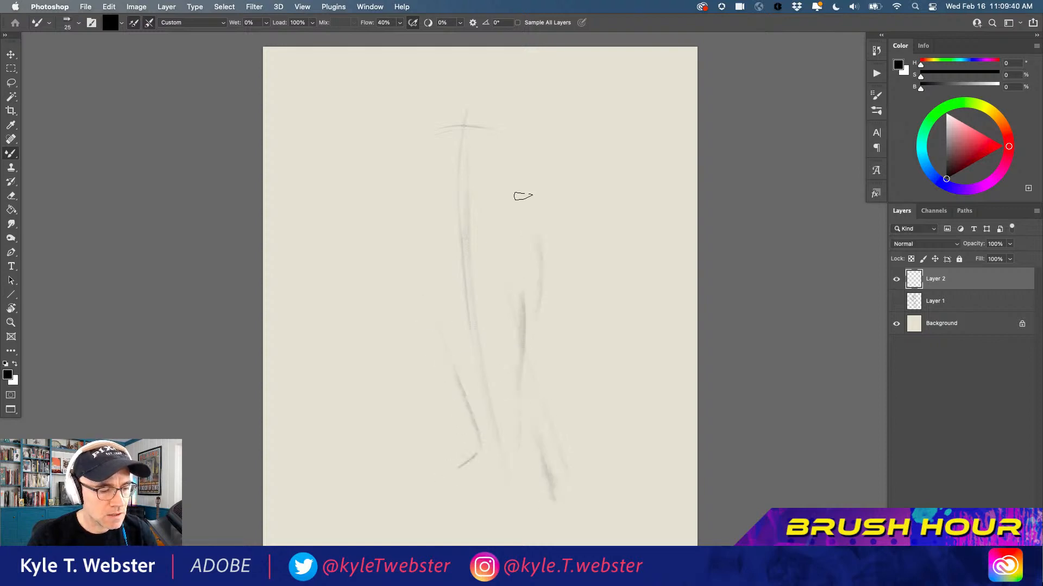
- Add a curved hip line to the figure and darken the contours of both lower legs
mouse_move(439, 326)
mouse_down()
mouse_move(528, 346)
mouse_move(483, 297)
mouse_move(502, 348)
mouse_move(475, 328)
mouse_move(457, 347)
mouse_move(480, 414)
mouse_move(519, 332)
mouse_move(532, 407)
mouse_up()
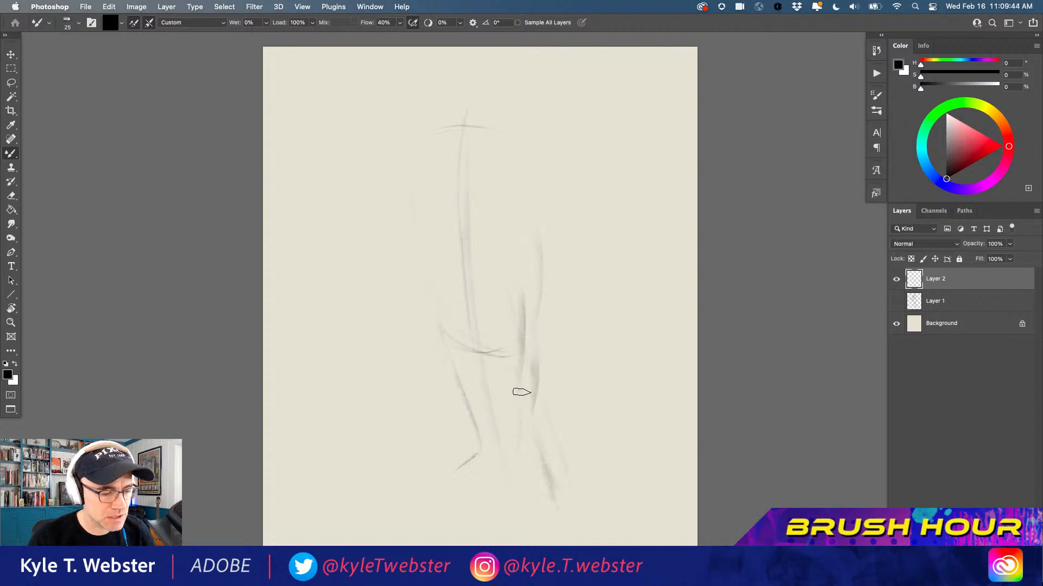
drag(548, 501, 562, 526)
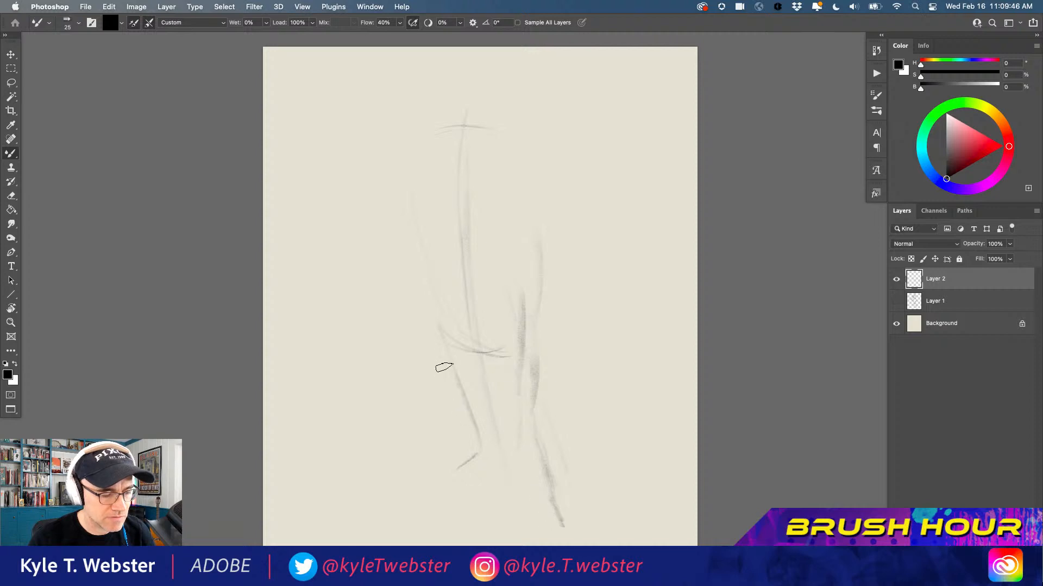
mouse_move(457, 373)
mouse_down()
mouse_move(484, 406)
mouse_move(461, 474)
mouse_up()
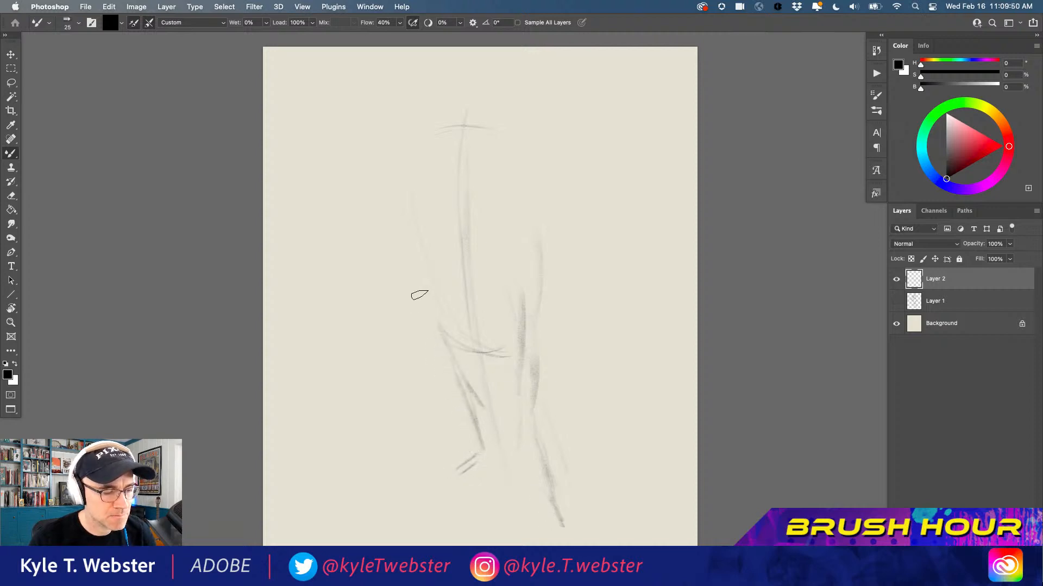
- Sketch the outer curve of the figure's bent arm and block in a rounded head tapering to the chin
mouse_move(561, 262)
mouse_down()
mouse_move(545, 307)
mouse_move(552, 279)
mouse_move(535, 213)
mouse_up()
drag(506, 172, 500, 177)
drag(503, 140, 500, 197)
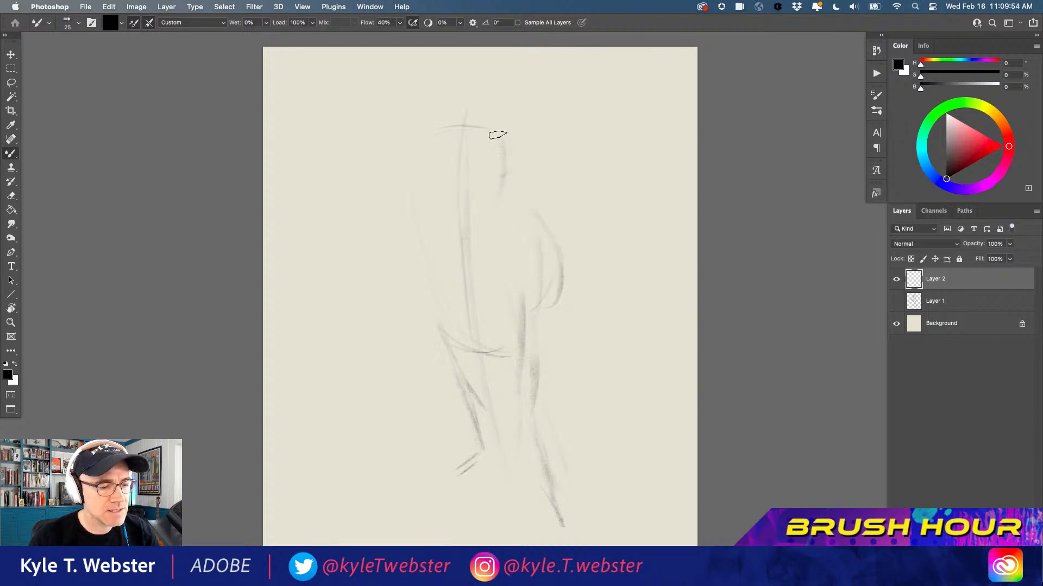
drag(502, 121, 456, 114)
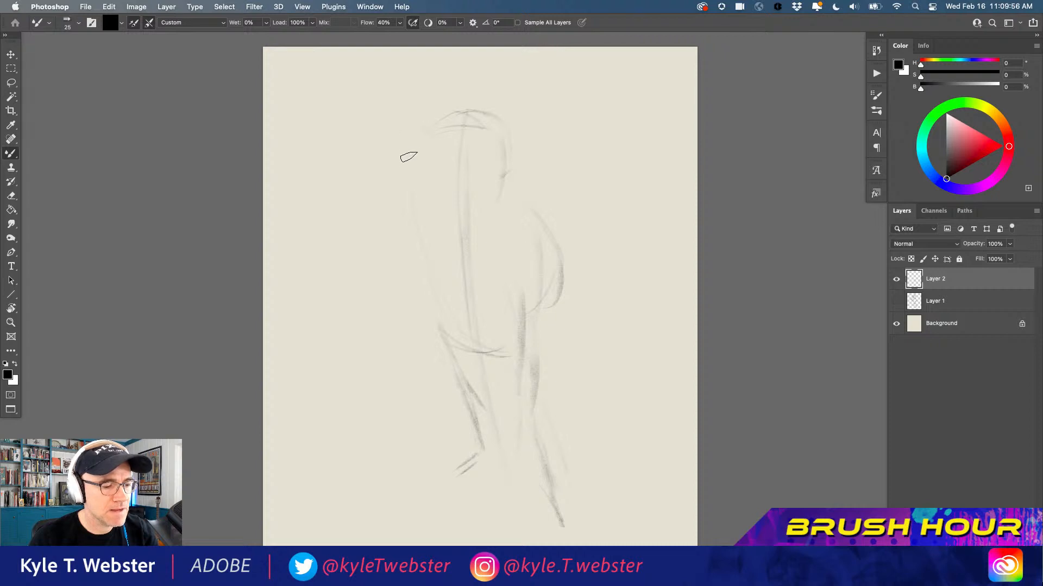
drag(427, 135, 460, 112)
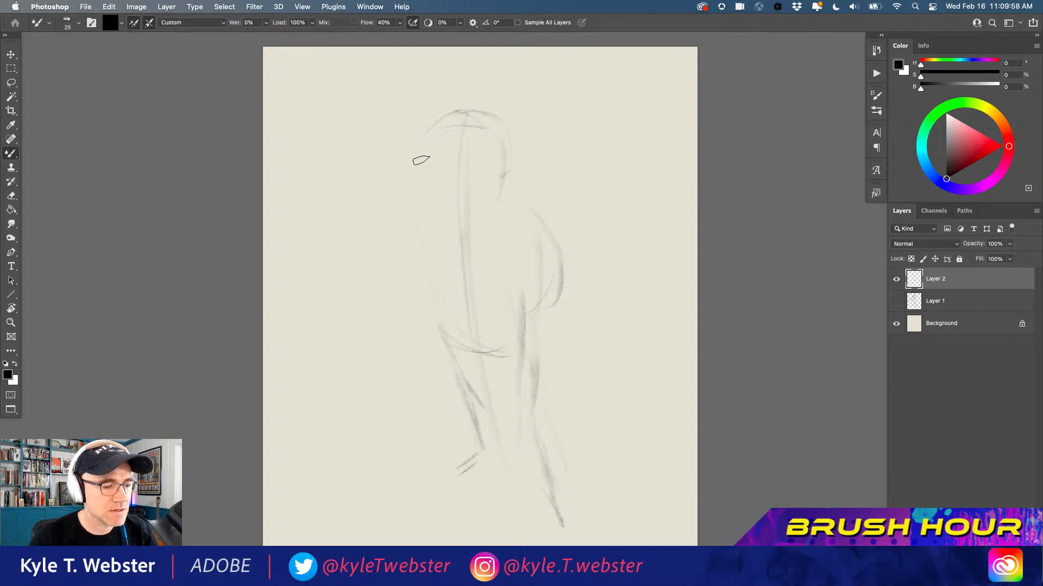
drag(445, 193, 458, 201)
mouse_move(490, 137)
mouse_down()
mouse_move(481, 214)
mouse_move(499, 180)
mouse_move(469, 209)
mouse_move(448, 184)
mouse_move(481, 190)
mouse_move(492, 173)
mouse_move(457, 200)
mouse_up()
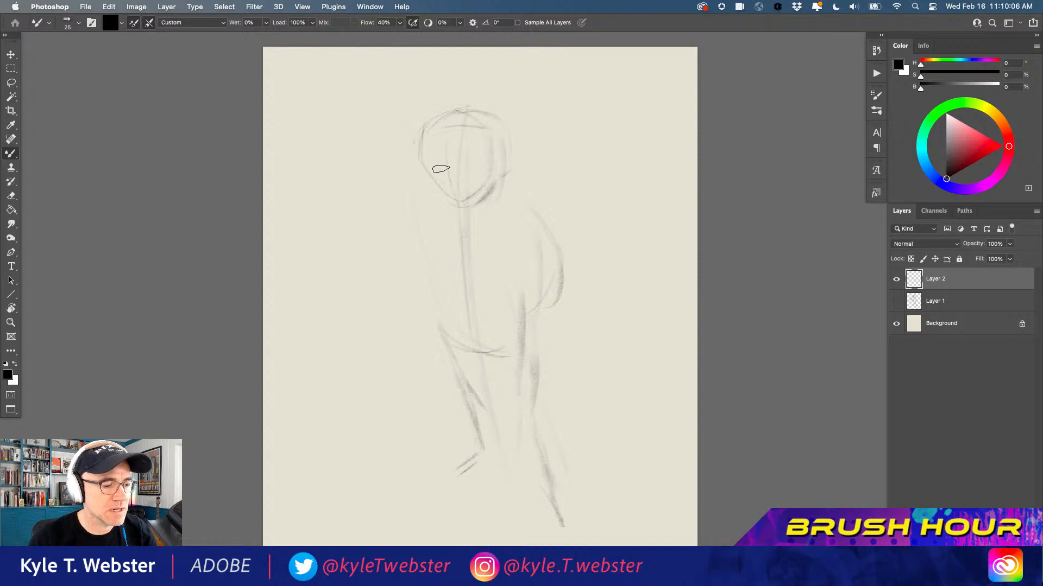
- Draw the face's vertical center line, the ear and horizontal guidelines for the facial features
drag(441, 117, 457, 202)
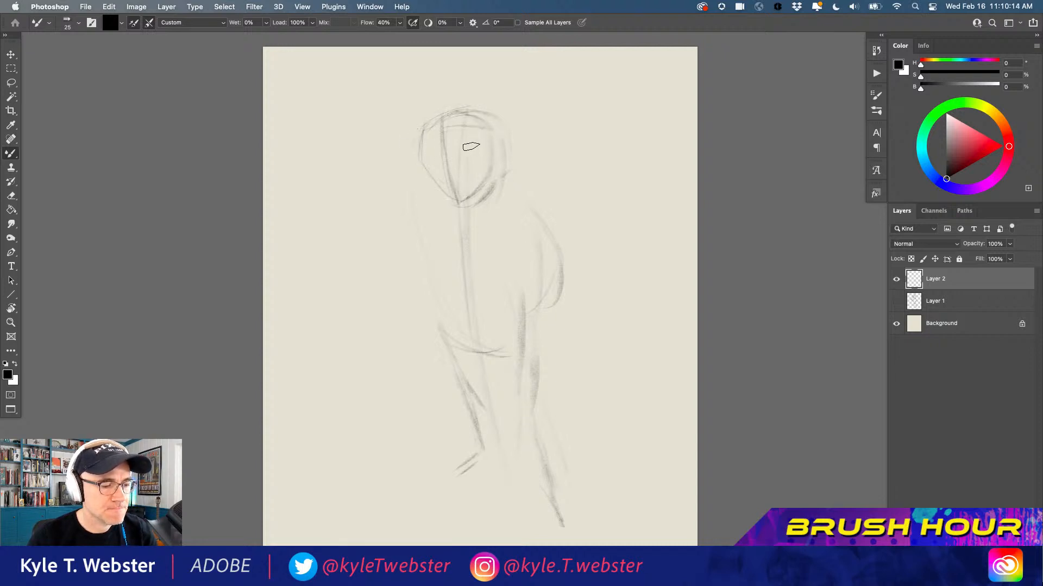
mouse_move(484, 152)
mouse_down()
mouse_move(496, 158)
mouse_move(489, 170)
mouse_up()
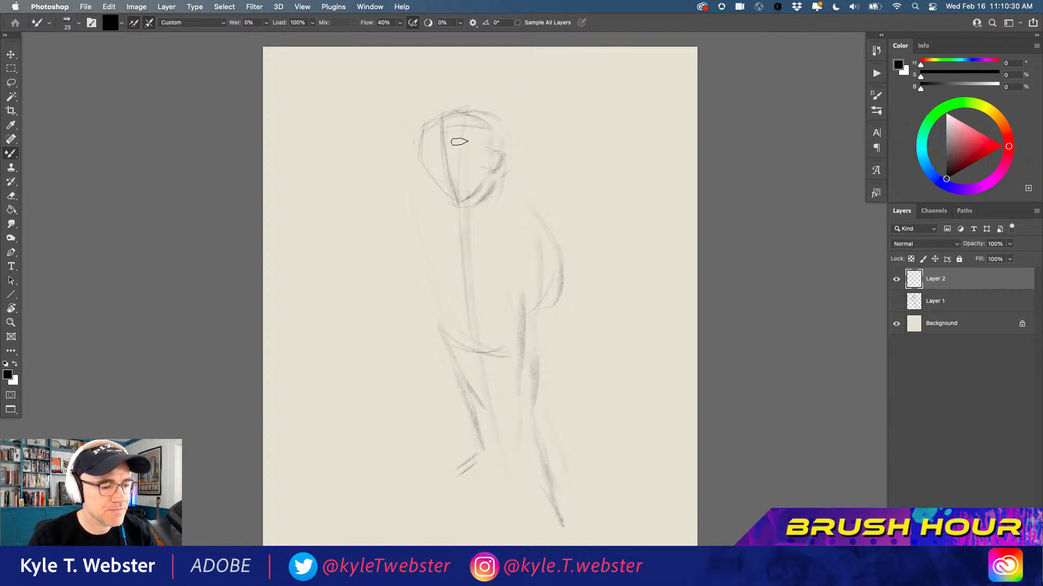
mouse_move(459, 142)
mouse_down()
mouse_move(423, 143)
mouse_move(450, 142)
mouse_move(420, 144)
mouse_move(461, 139)
mouse_up()
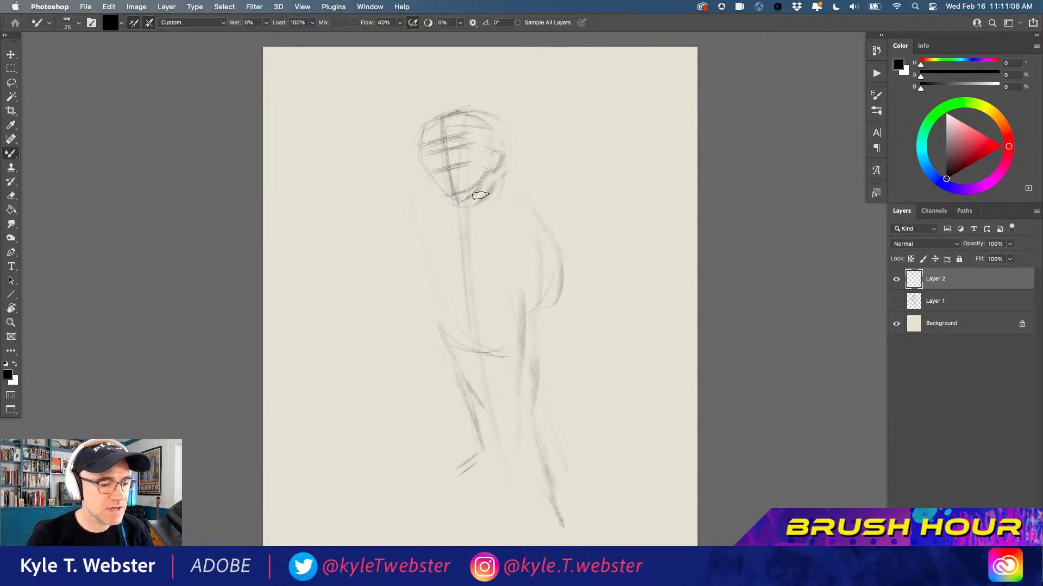
- Sketch the sloping shoulder line, the curved jacket hem and the curve across the chest
drag(529, 204, 461, 191)
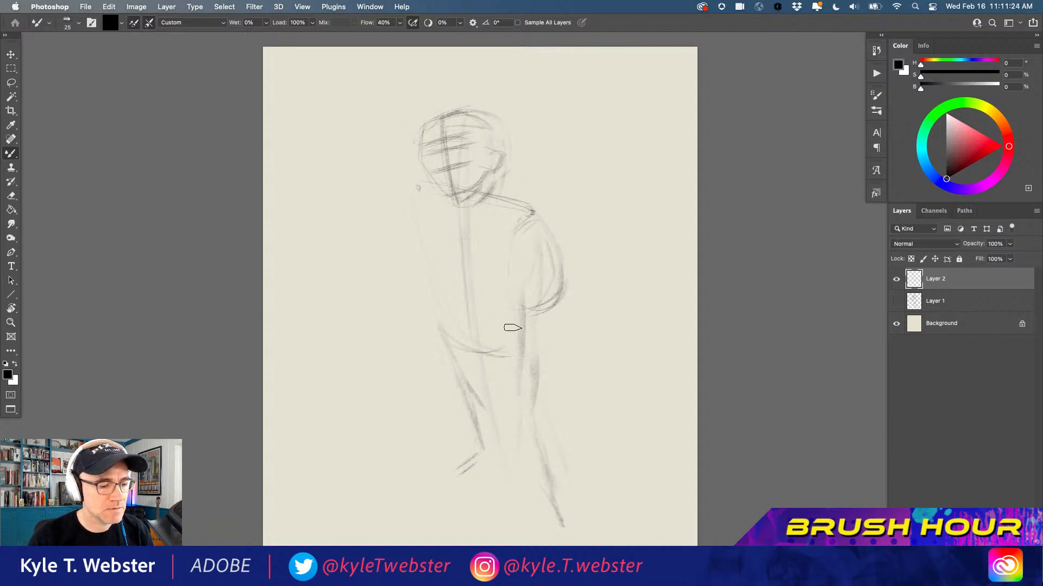
drag(543, 316, 493, 346)
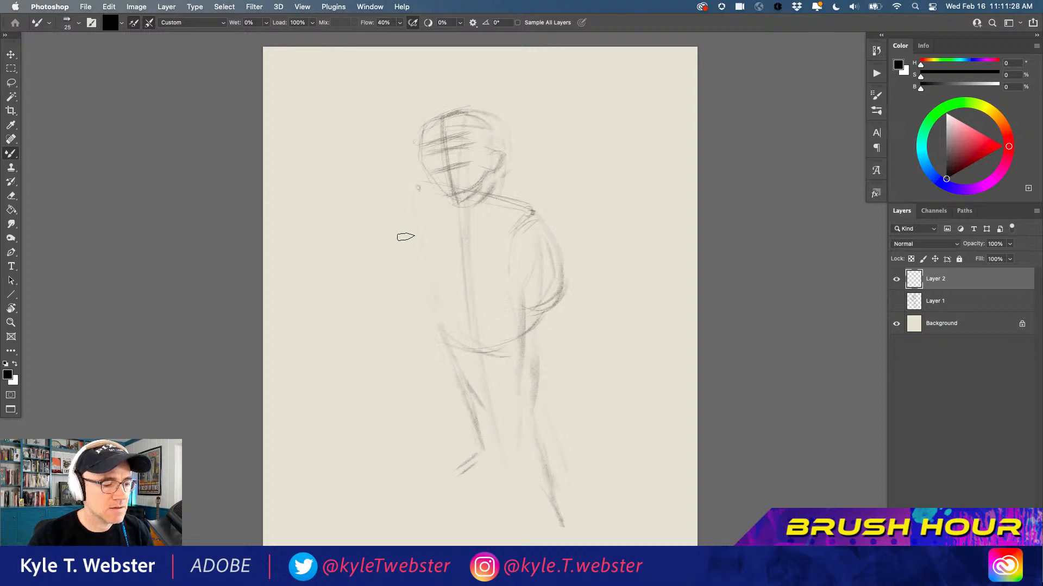
drag(496, 282, 431, 267)
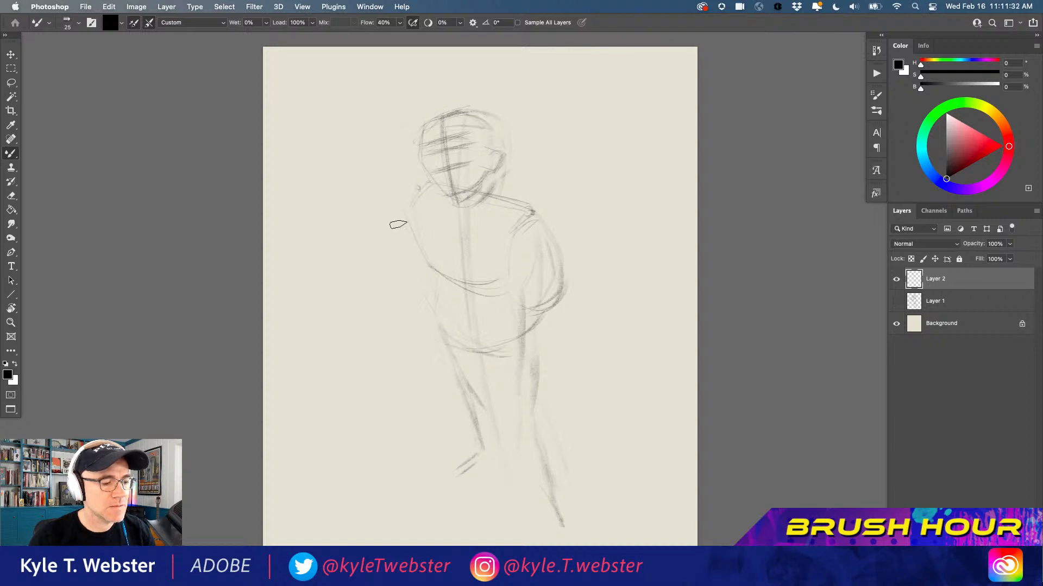
- Sketch the raised forearm and its hand with two extended fingers, and draw the facial features
drag(403, 219, 380, 254)
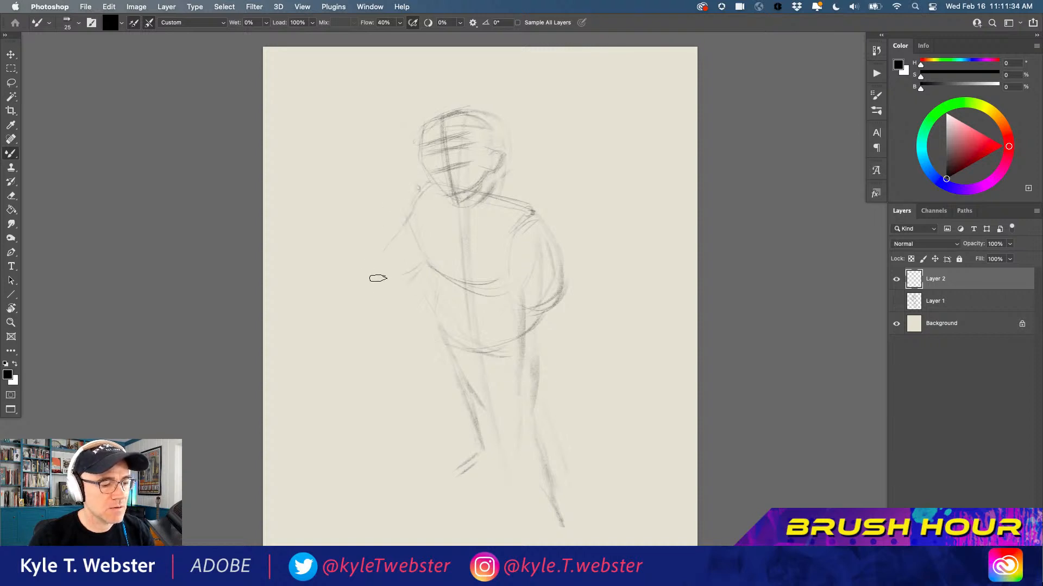
mouse_move(374, 272)
mouse_down()
mouse_move(407, 253)
mouse_move(379, 283)
mouse_move(364, 254)
mouse_move(385, 247)
mouse_move(378, 266)
mouse_move(389, 253)
mouse_move(398, 267)
mouse_move(387, 250)
mouse_move(399, 263)
mouse_move(400, 251)
mouse_move(355, 246)
mouse_move(380, 232)
mouse_move(348, 238)
mouse_move(356, 259)
mouse_move(382, 242)
mouse_up()
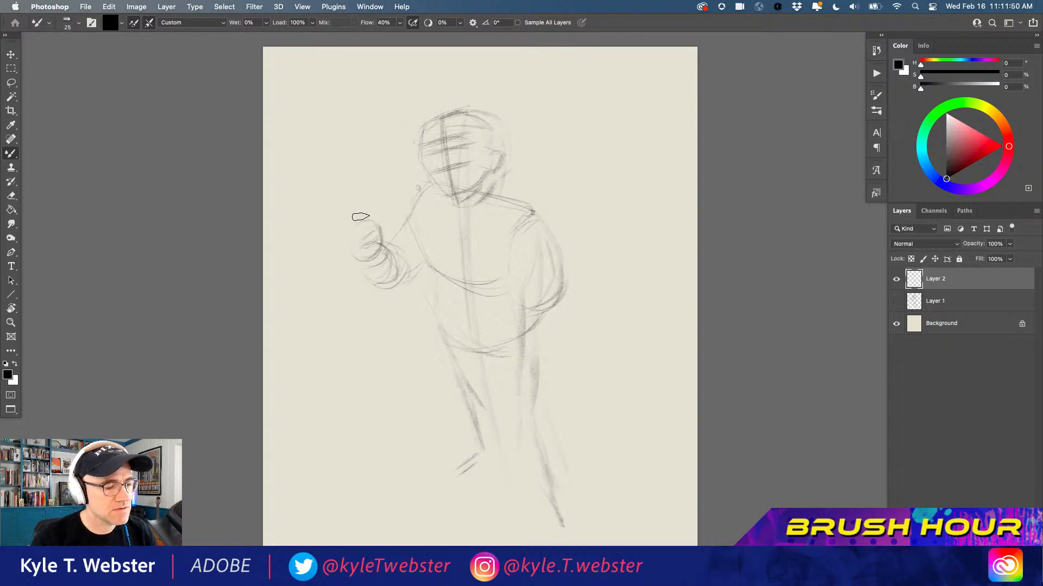
mouse_move(374, 220)
mouse_down()
mouse_move(357, 183)
mouse_move(366, 219)
mouse_move(363, 228)
mouse_move(351, 196)
mouse_move(361, 213)
mouse_move(344, 194)
mouse_move(336, 205)
mouse_move(354, 234)
mouse_move(353, 196)
mouse_move(364, 220)
mouse_move(354, 191)
mouse_move(358, 233)
mouse_move(335, 195)
mouse_move(351, 233)
mouse_up()
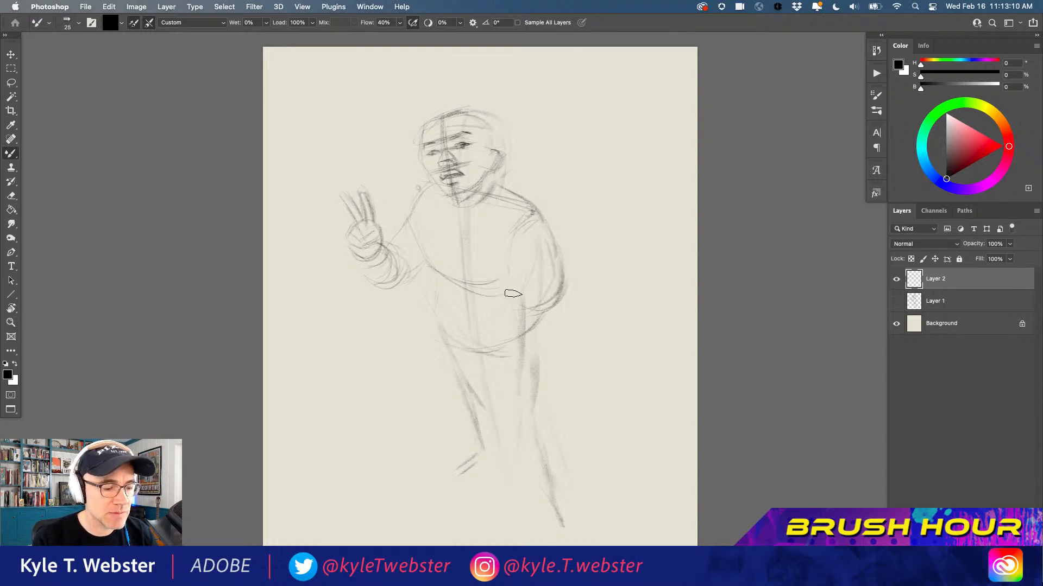
- Reinforce the contours of the bent arm, raised sleeve and torso, and darken the head outline and ear
mouse_move(510, 269)
mouse_down()
mouse_move(563, 255)
mouse_move(568, 269)
mouse_move(556, 237)
mouse_move(568, 287)
mouse_up()
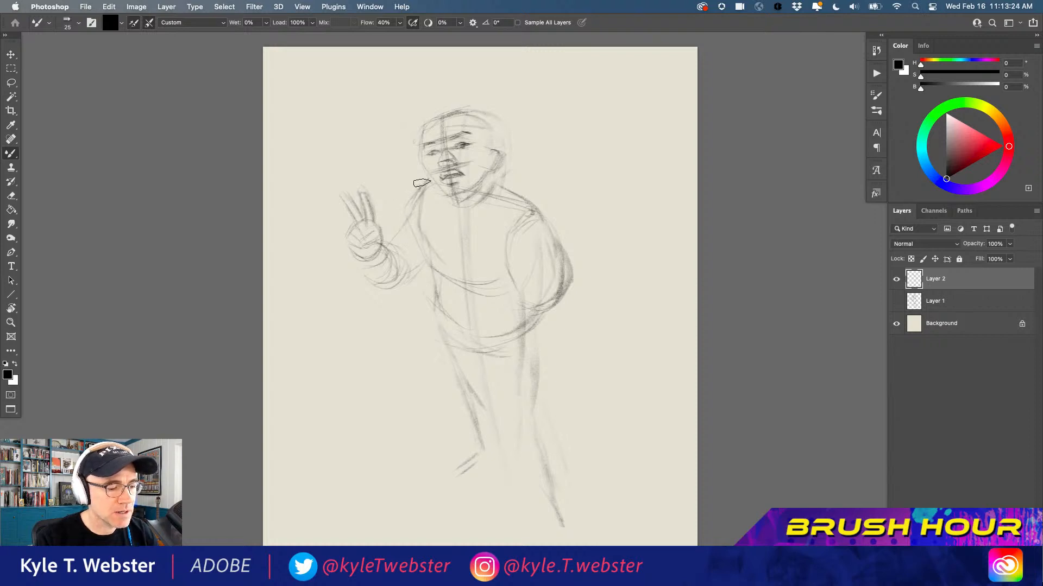
mouse_move(408, 220)
mouse_down()
mouse_move(430, 257)
mouse_move(394, 286)
mouse_move(409, 271)
mouse_move(357, 273)
mouse_up()
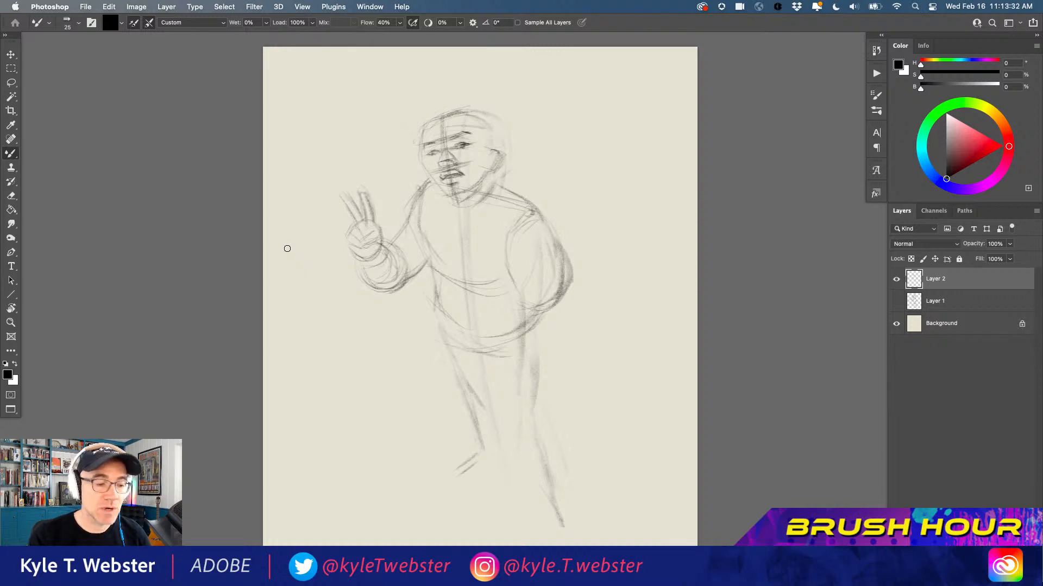
drag(433, 120, 421, 156)
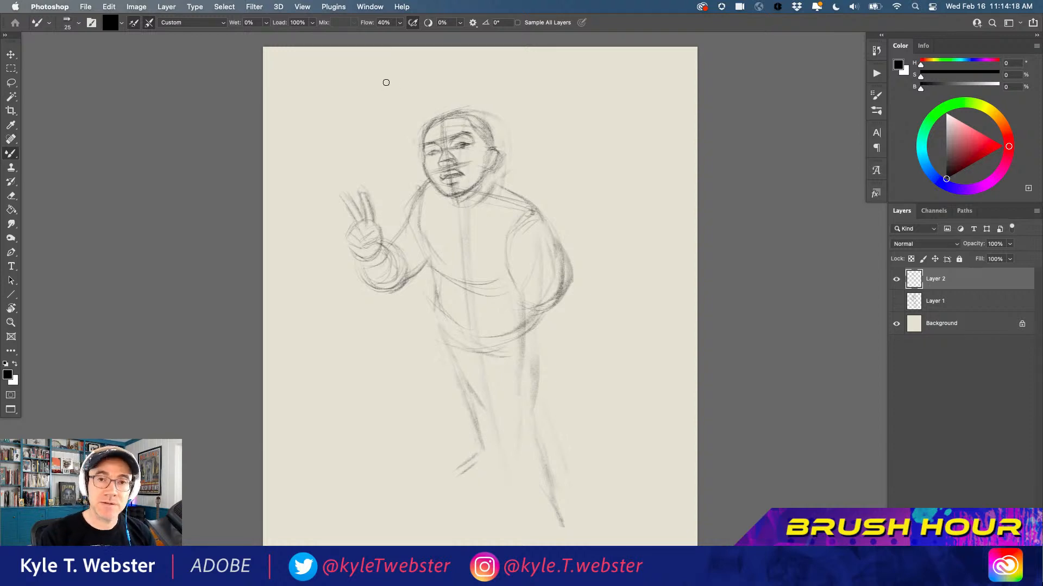
- Strengthen the neck and shoulder slope and add fold strokes inside the bent arm's sleeve
drag(483, 180, 533, 215)
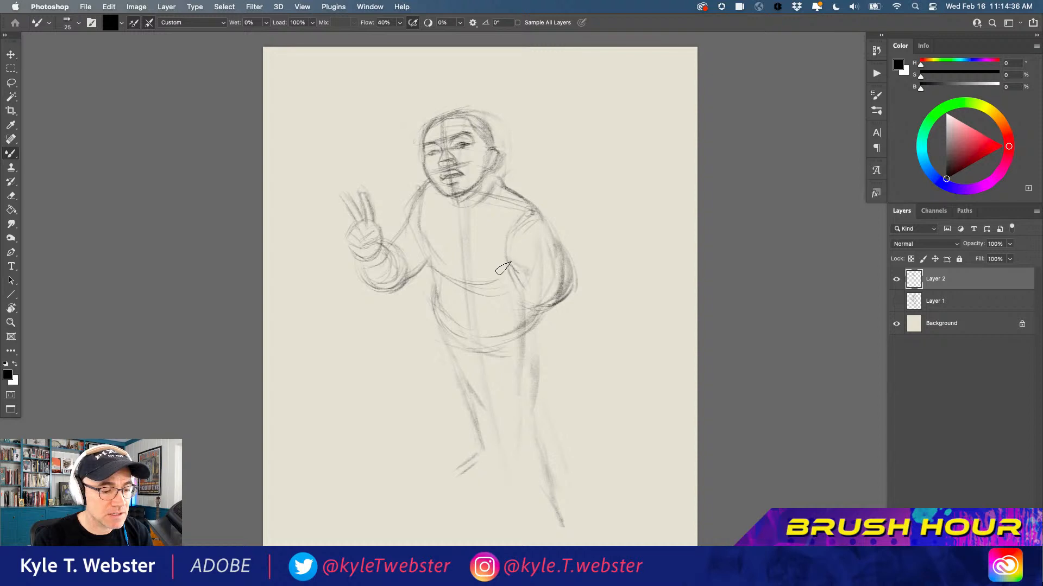
drag(508, 258, 531, 269)
mouse_move(516, 208)
mouse_down()
mouse_move(498, 235)
mouse_move(553, 245)
mouse_up()
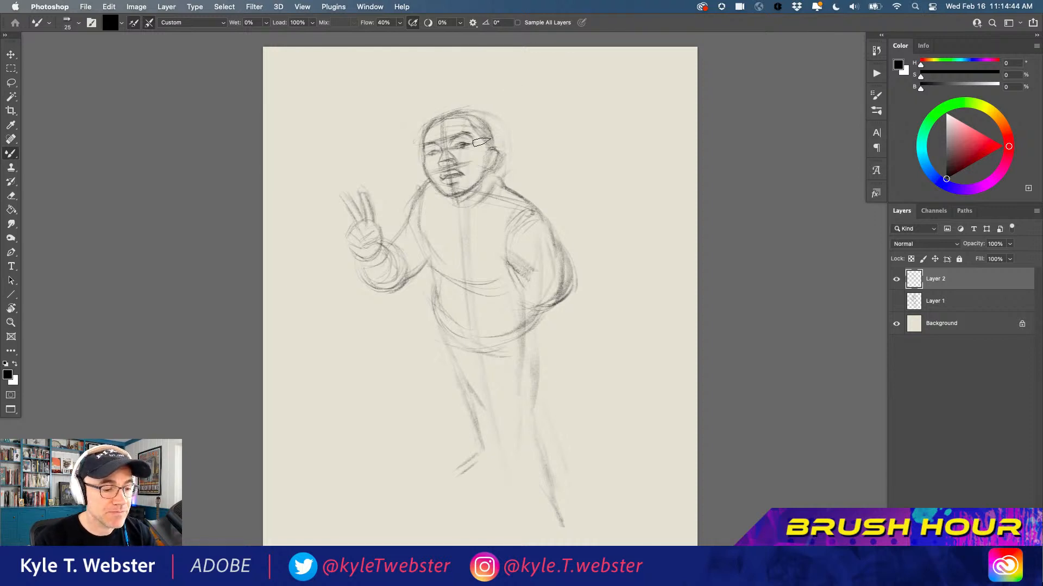
- Sketch and shade loose curly hair on both sides of the figure's head, darkening the mass behind the ear
mouse_move(483, 140)
mouse_down()
mouse_move(469, 123)
mouse_move(485, 121)
mouse_move(502, 150)
mouse_move(507, 138)
mouse_move(519, 168)
mouse_move(489, 129)
mouse_move(512, 150)
mouse_up()
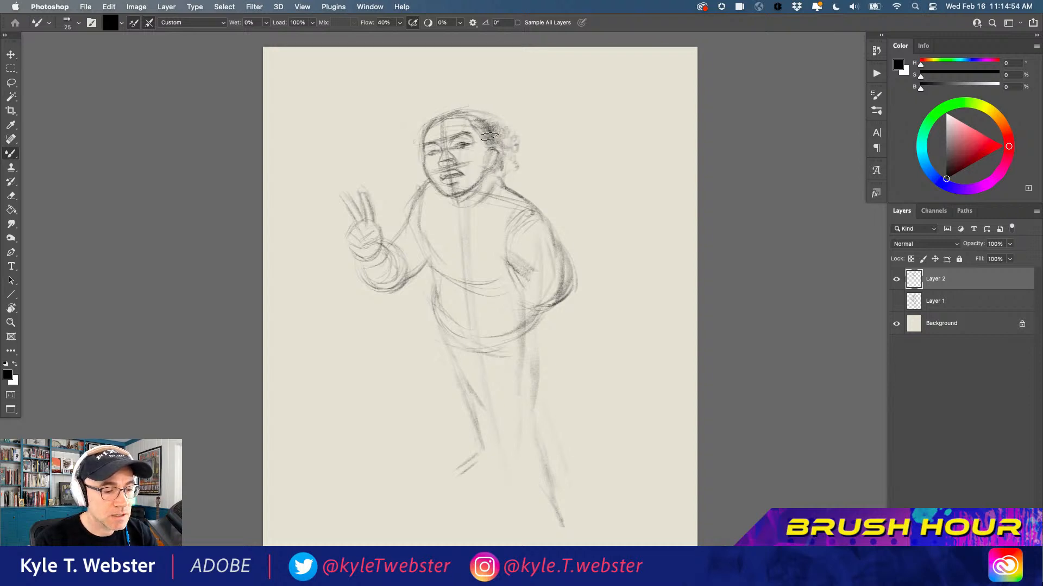
mouse_move(488, 136)
mouse_down()
mouse_move(502, 139)
mouse_move(497, 132)
mouse_move(496, 148)
mouse_up()
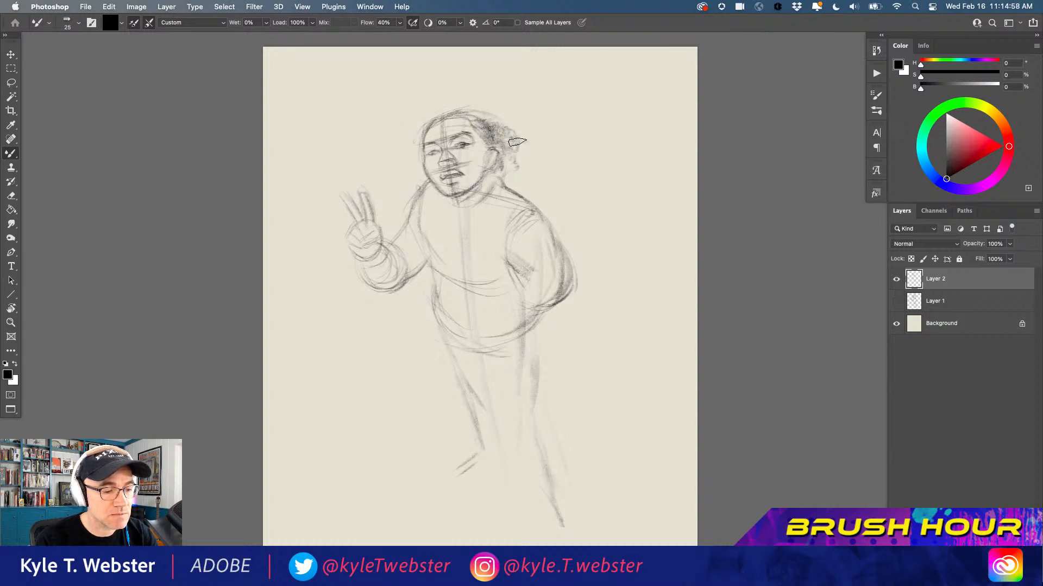
click(525, 143)
mouse_move(509, 140)
mouse_down()
mouse_move(524, 143)
mouse_move(494, 156)
mouse_up()
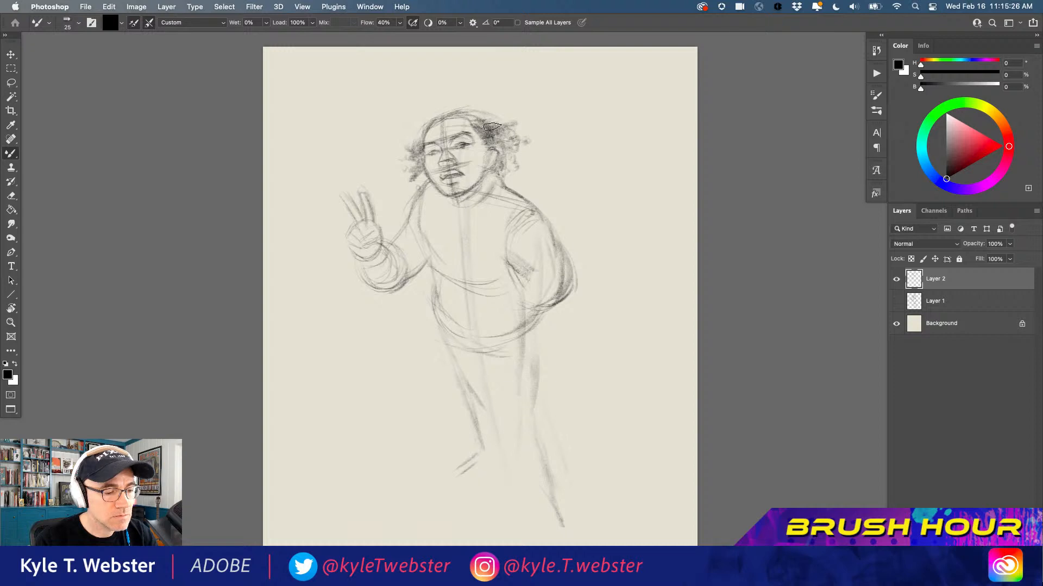
mouse_move(493, 126)
mouse_down()
mouse_move(499, 115)
mouse_move(487, 126)
mouse_up()
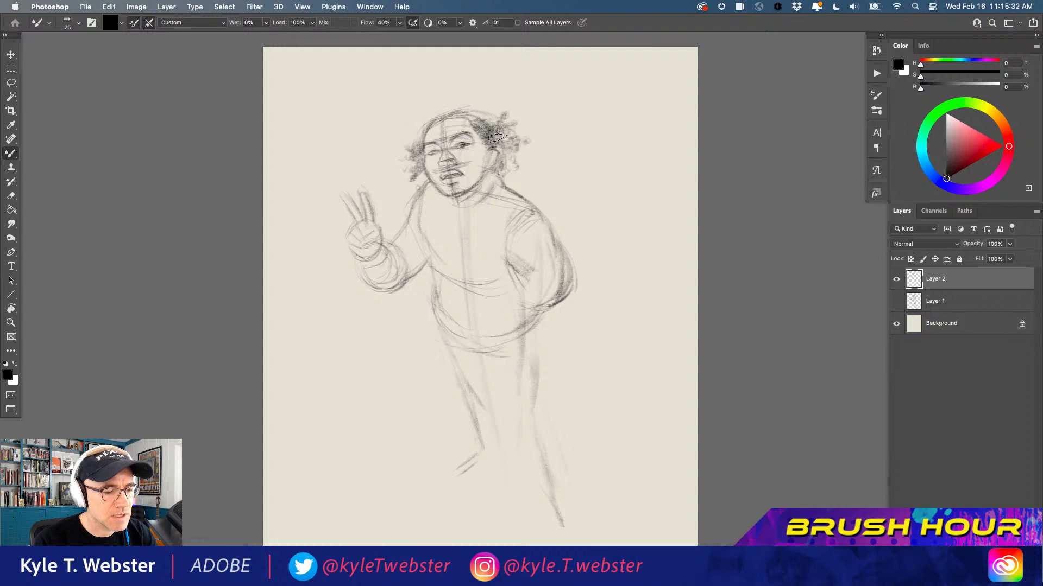
mouse_move(501, 142)
mouse_down()
mouse_move(509, 134)
mouse_move(490, 133)
mouse_up()
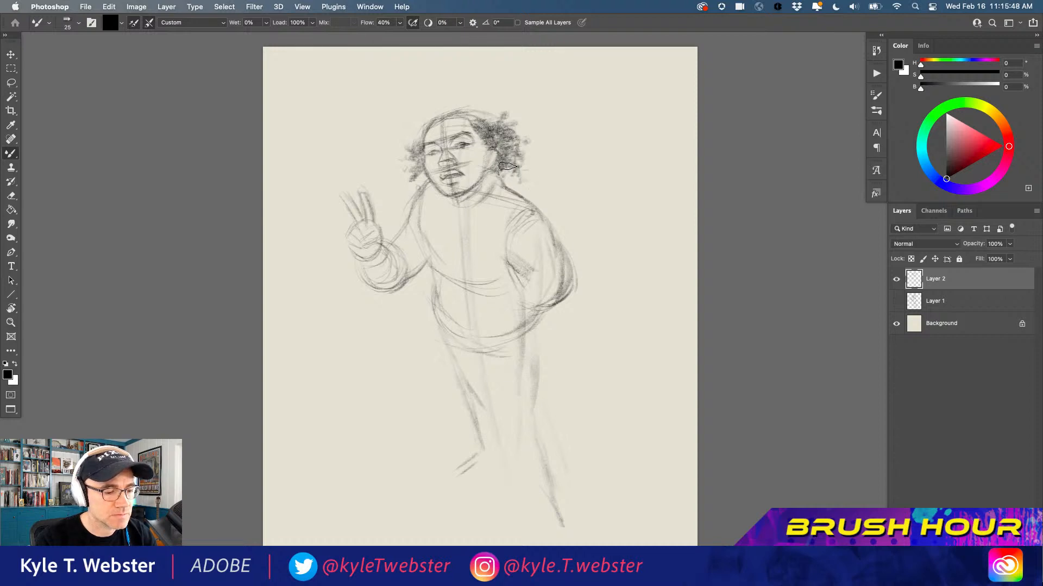
mouse_move(492, 137)
mouse_down()
mouse_move(513, 144)
mouse_move(512, 125)
mouse_move(481, 131)
mouse_up()
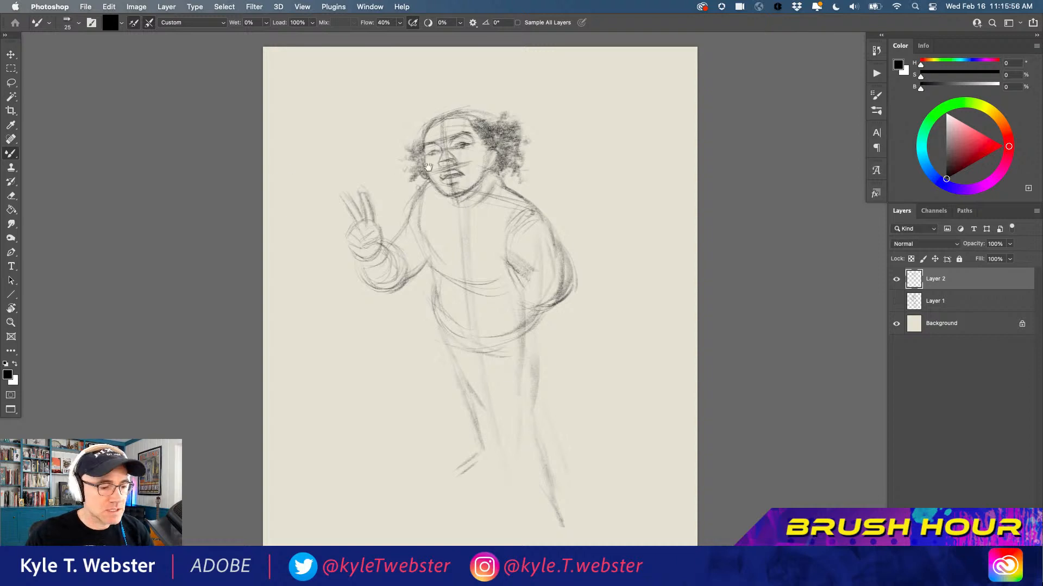
- Define the raised hand with darker contours for the two extended fingers, the folded fingers and the lower palm
drag(452, 162, 492, 164)
drag(436, 183, 446, 247)
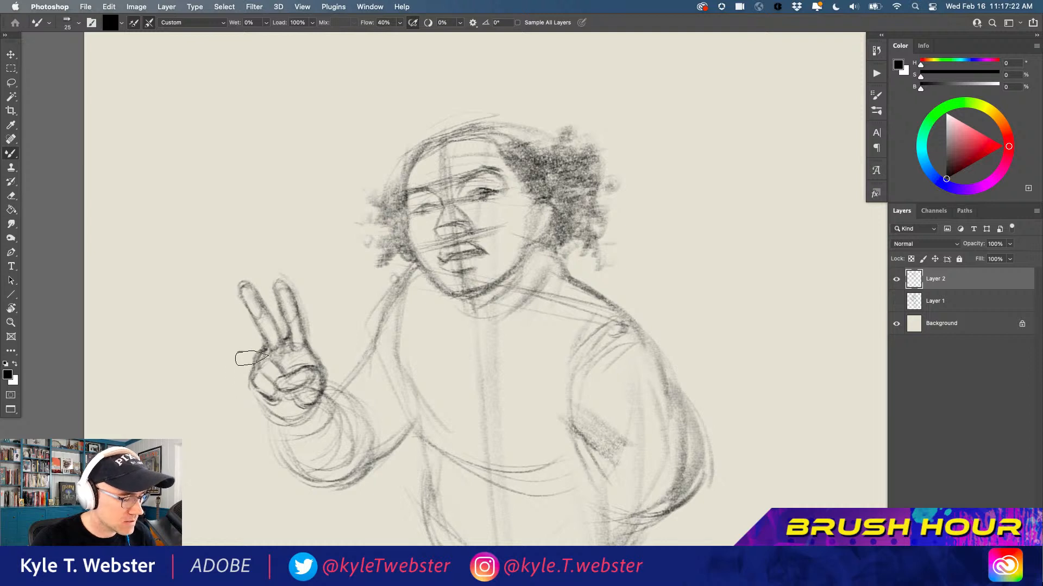
drag(256, 356, 256, 386)
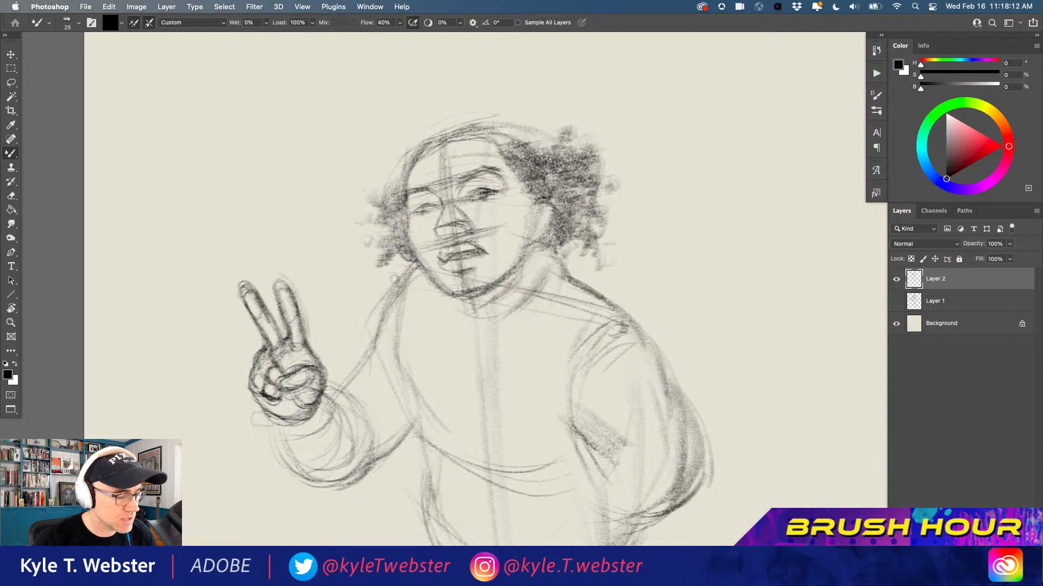
mouse_move(295, 418)
mouse_down()
mouse_move(280, 413)
mouse_move(319, 397)
mouse_move(282, 419)
mouse_up()
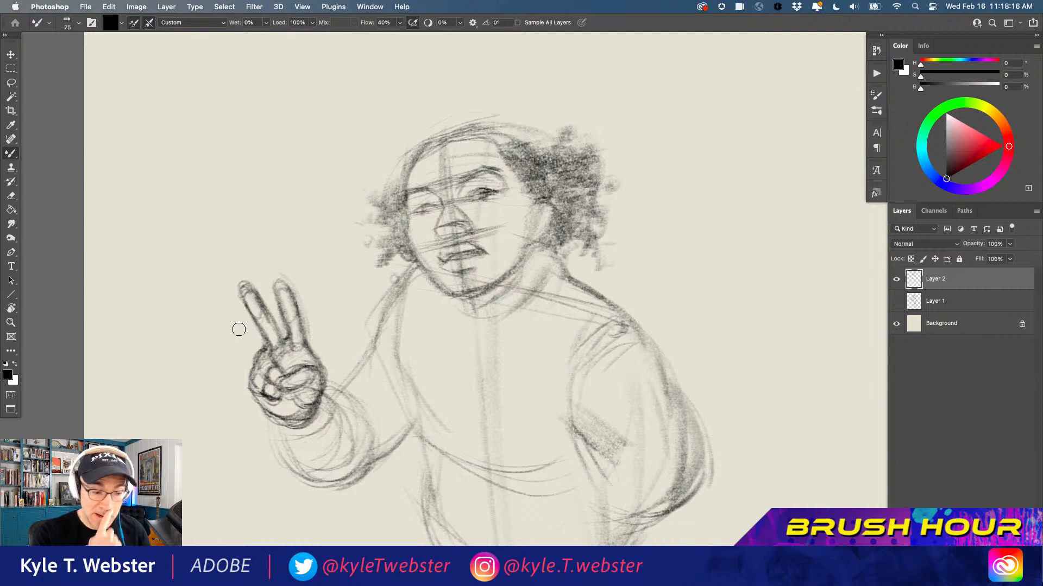
- Strengthen the jacket's curved hem and sketch the collar around the neck with a rounded hood behind it
alt+click(280, 346)
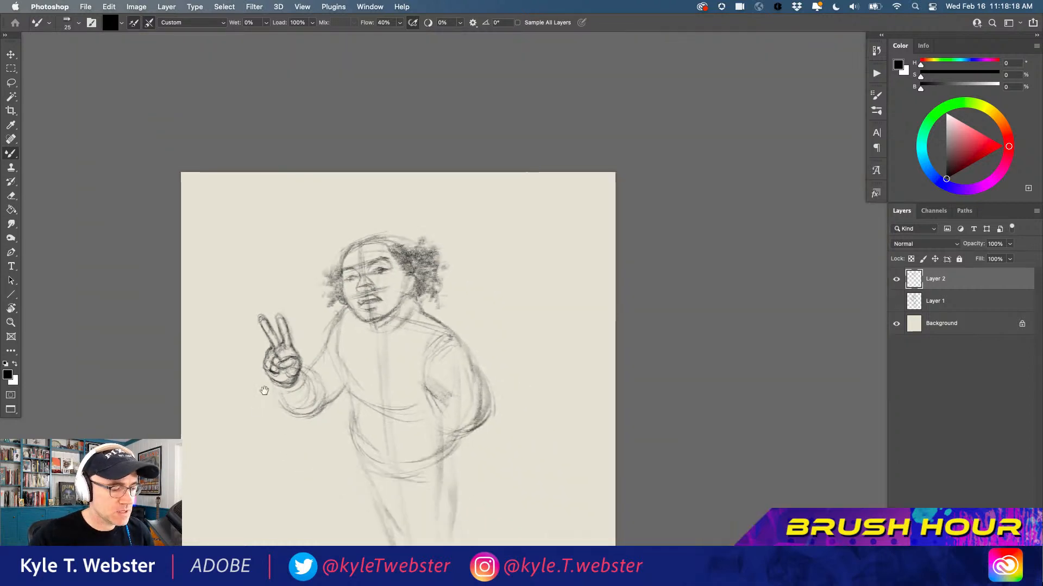
drag(263, 391, 318, 304)
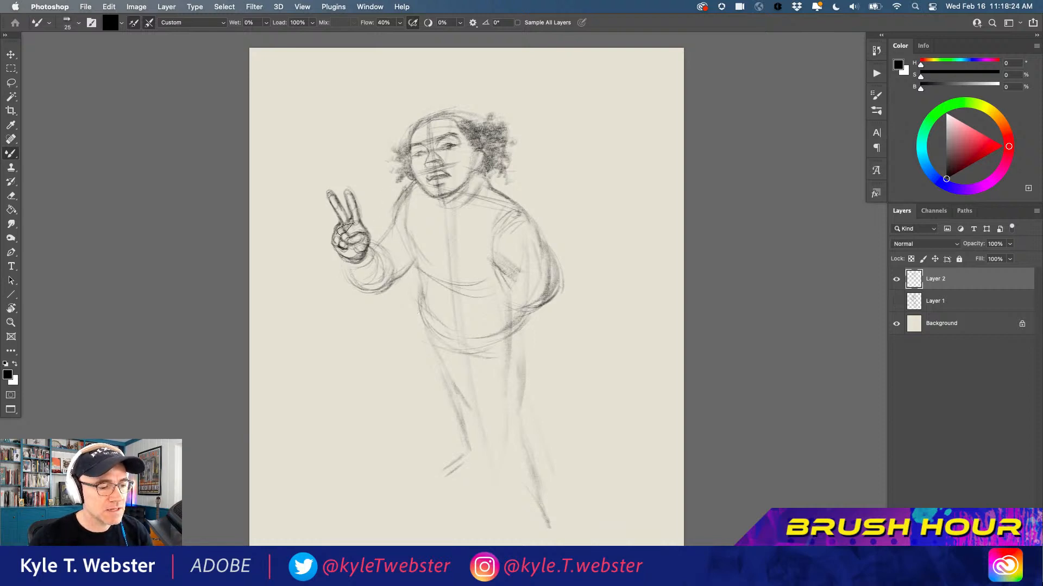
drag(353, 316, 348, 360)
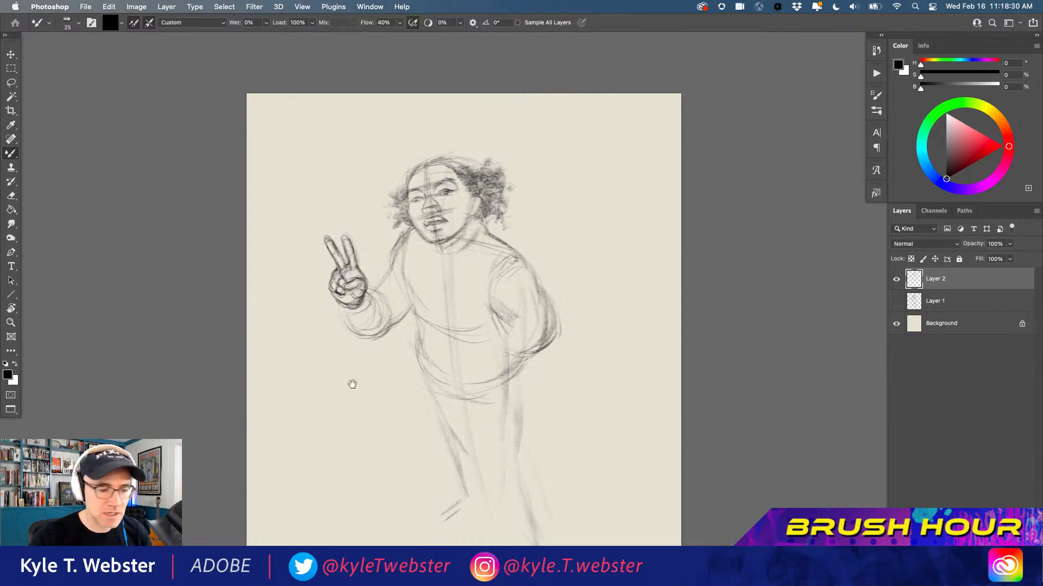
drag(352, 384, 356, 324)
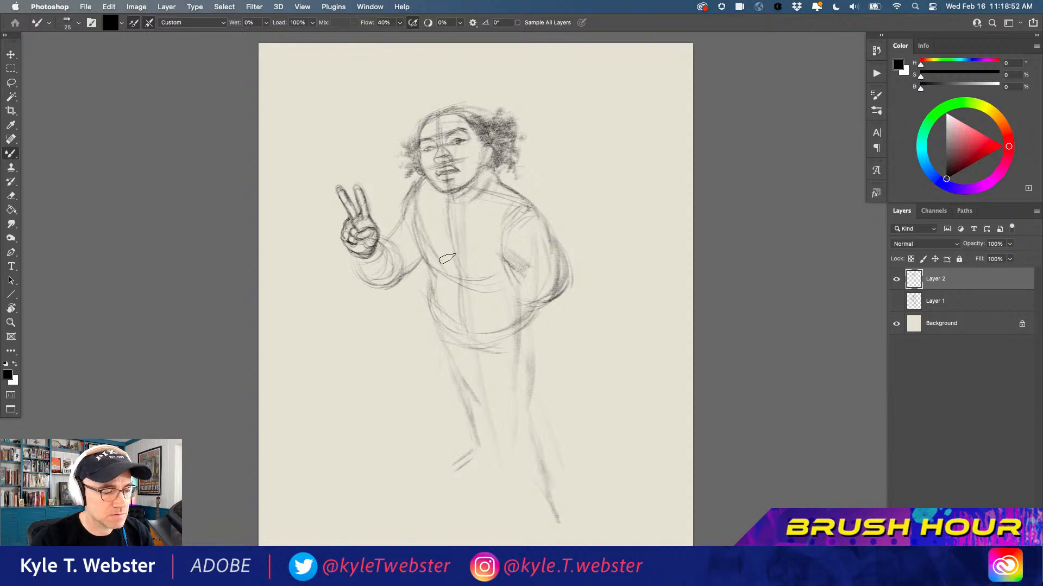
drag(525, 310, 433, 317)
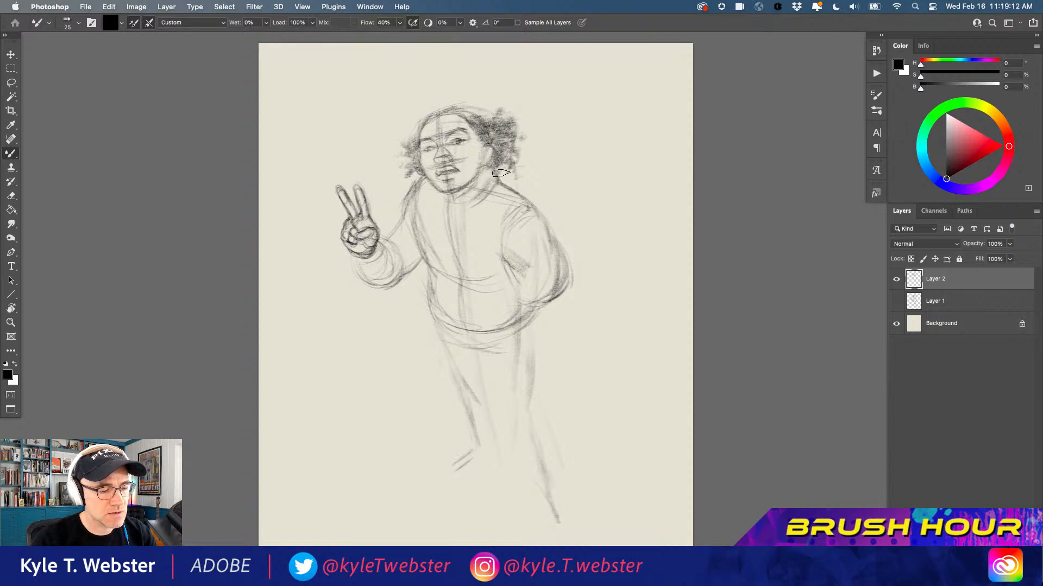
mouse_move(499, 170)
mouse_down()
mouse_move(510, 198)
mouse_move(483, 186)
mouse_move(455, 211)
mouse_up()
drag(491, 175, 427, 213)
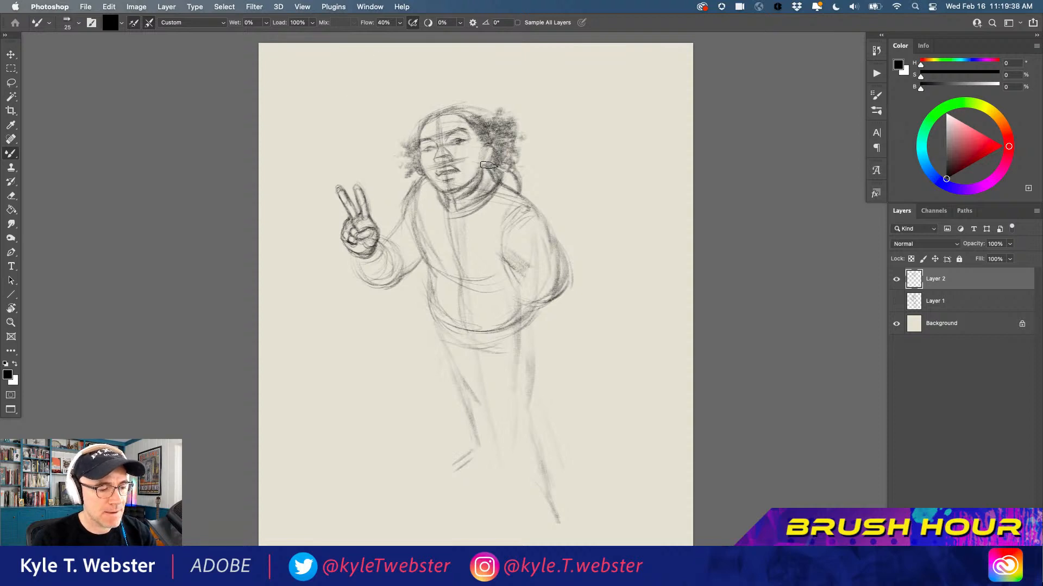
mouse_move(497, 163)
mouse_down()
mouse_move(510, 197)
mouse_move(518, 189)
mouse_move(506, 157)
mouse_up()
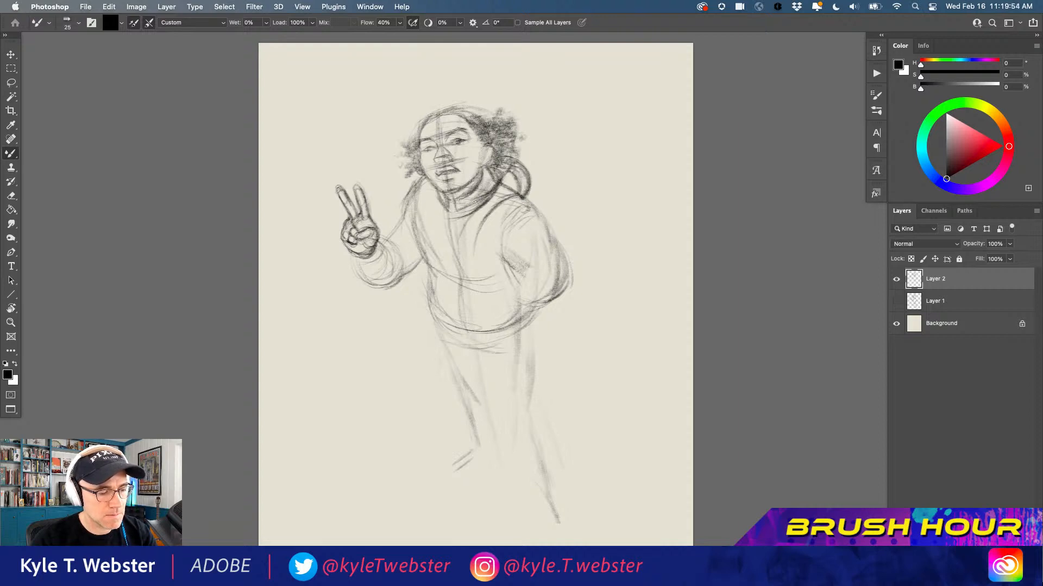
- Draw the jacket's crossing front flaps with fastening tabs and buttons, and reinforce the contours of the bent arm's sleeve
drag(466, 203, 426, 234)
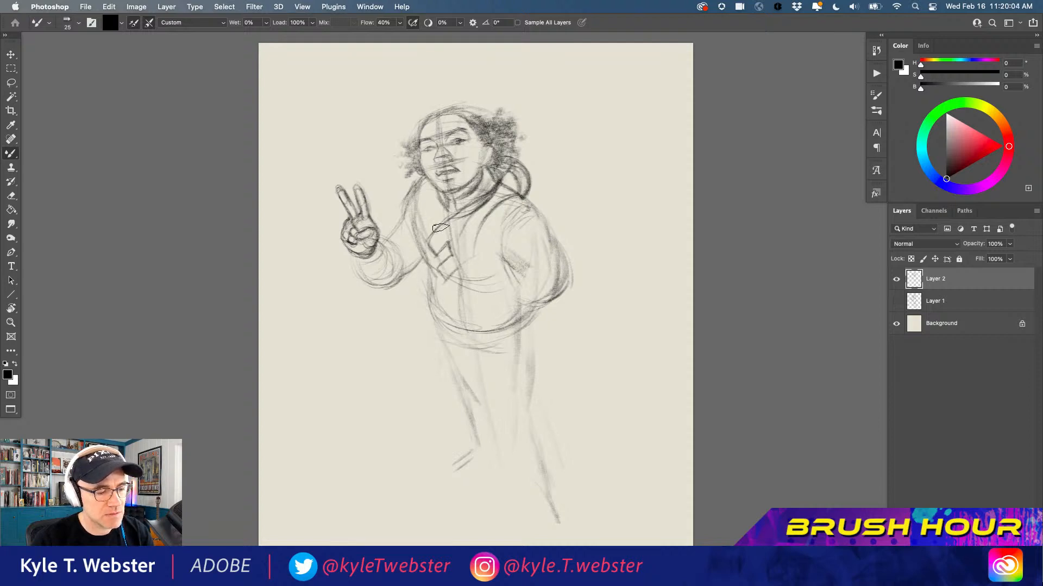
drag(461, 212, 462, 265)
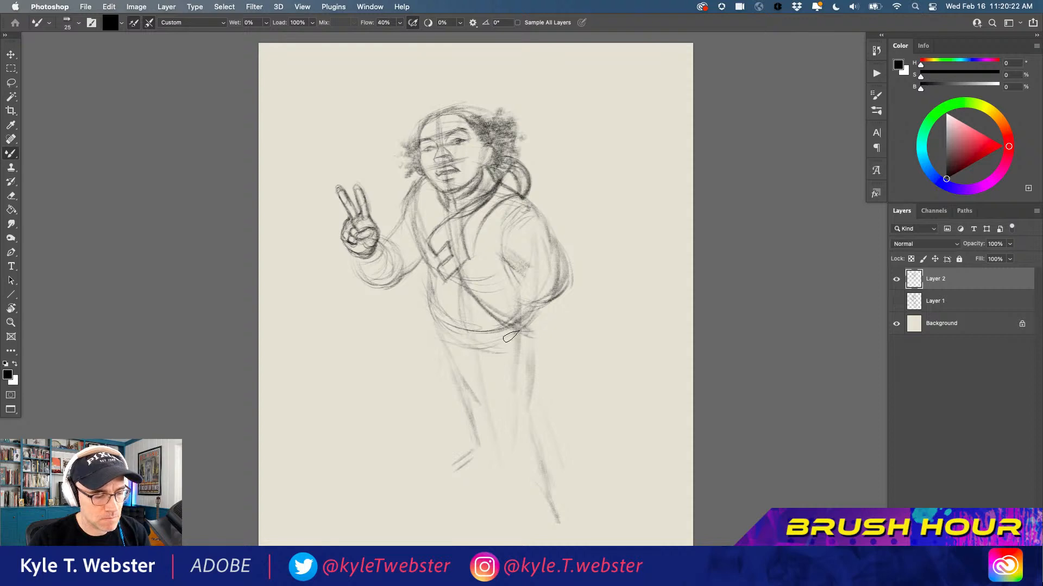
mouse_move(541, 309)
mouse_down()
mouse_move(534, 333)
mouse_move(541, 305)
mouse_up()
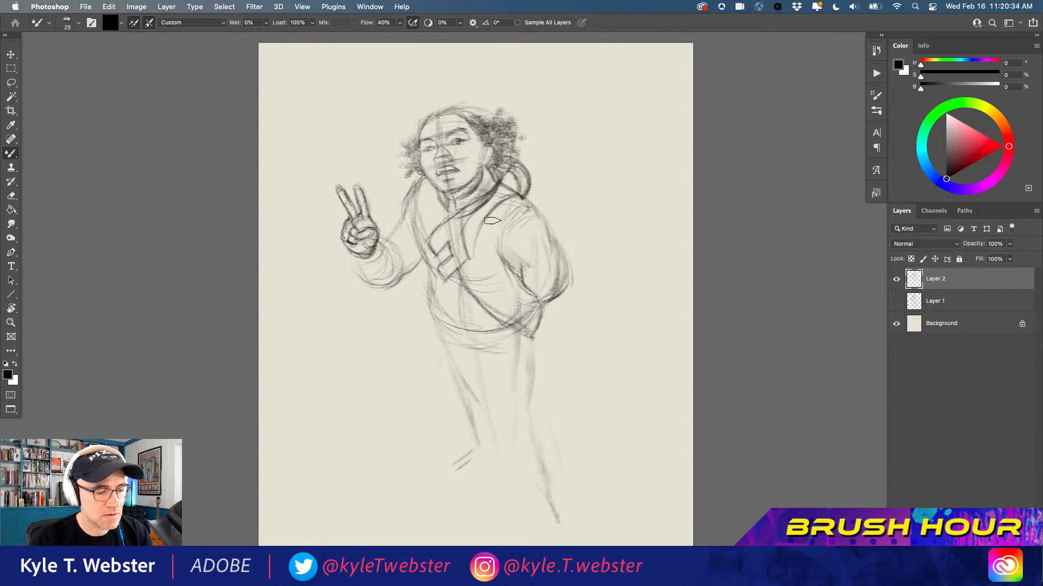
mouse_move(523, 202)
mouse_down()
mouse_move(568, 259)
mouse_move(552, 301)
mouse_move(569, 264)
mouse_move(513, 193)
mouse_move(551, 234)
mouse_up()
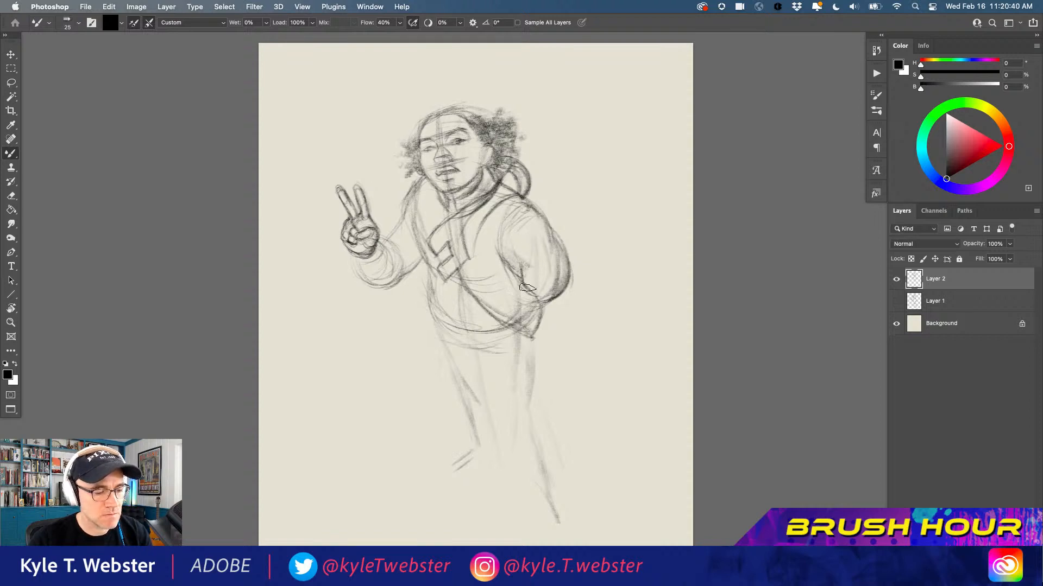
mouse_move(528, 288)
mouse_down()
mouse_move(504, 303)
mouse_move(521, 276)
mouse_move(517, 305)
mouse_move(519, 281)
mouse_move(490, 300)
mouse_move(508, 309)
mouse_up()
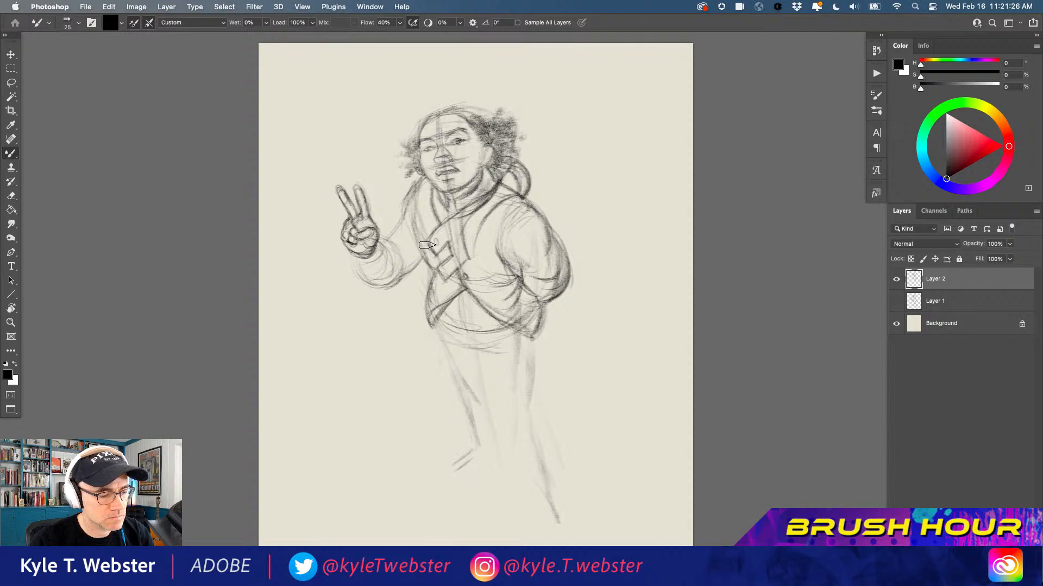
drag(427, 245, 435, 242)
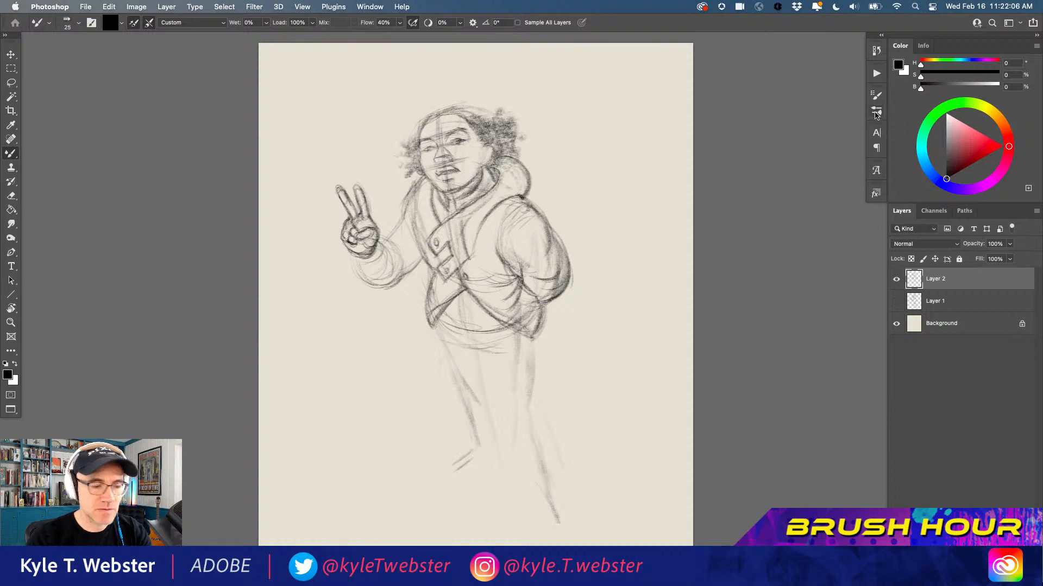
- With the Eraser active, look through the eraser presets in the megapack's Erasers folder
click(12, 197)
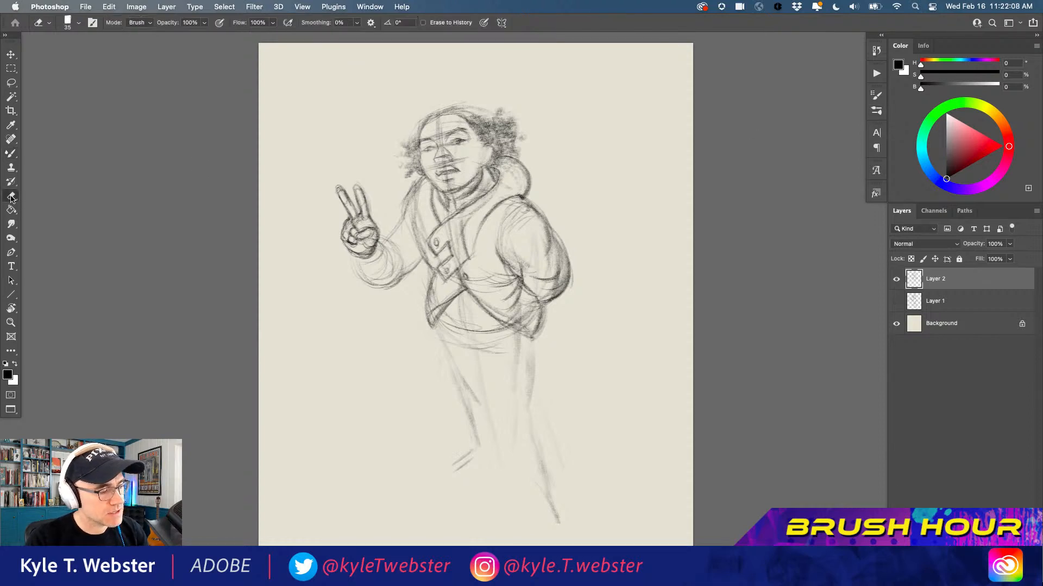
click(876, 111)
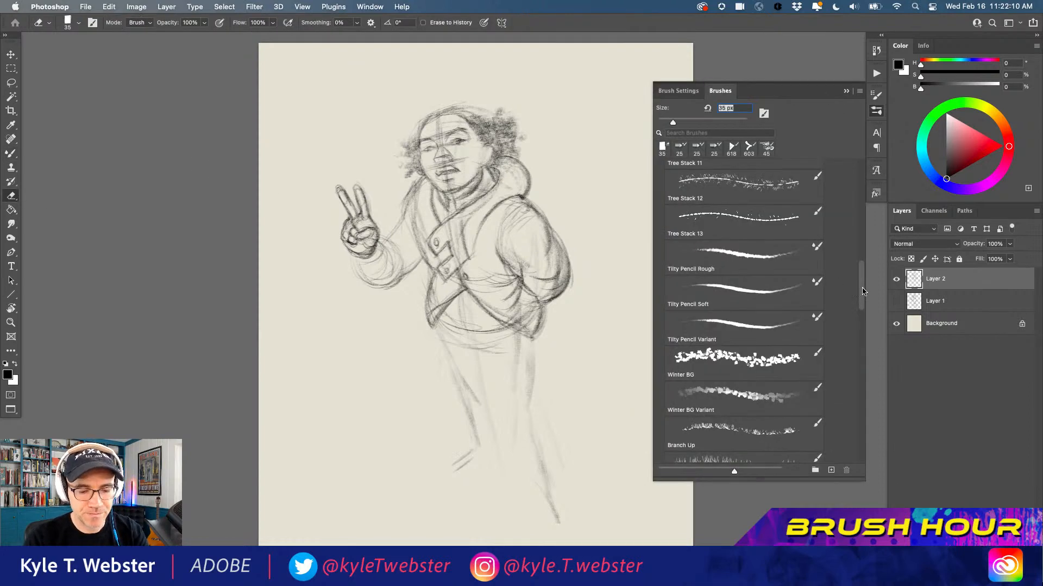
scroll(811, 291, down, 10)
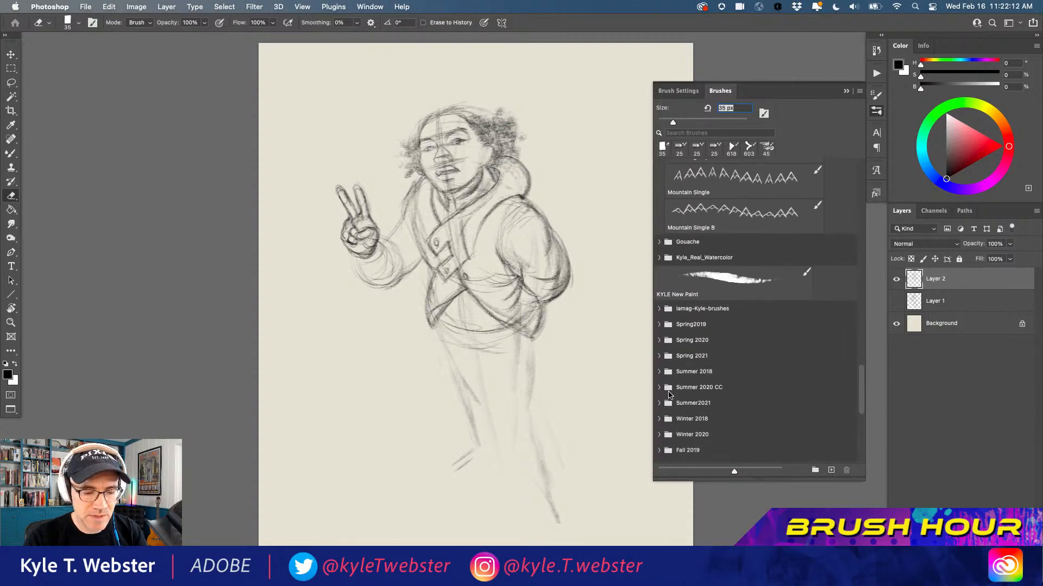
scroll(668, 401, down, 3)
scroll(666, 407, up, 20)
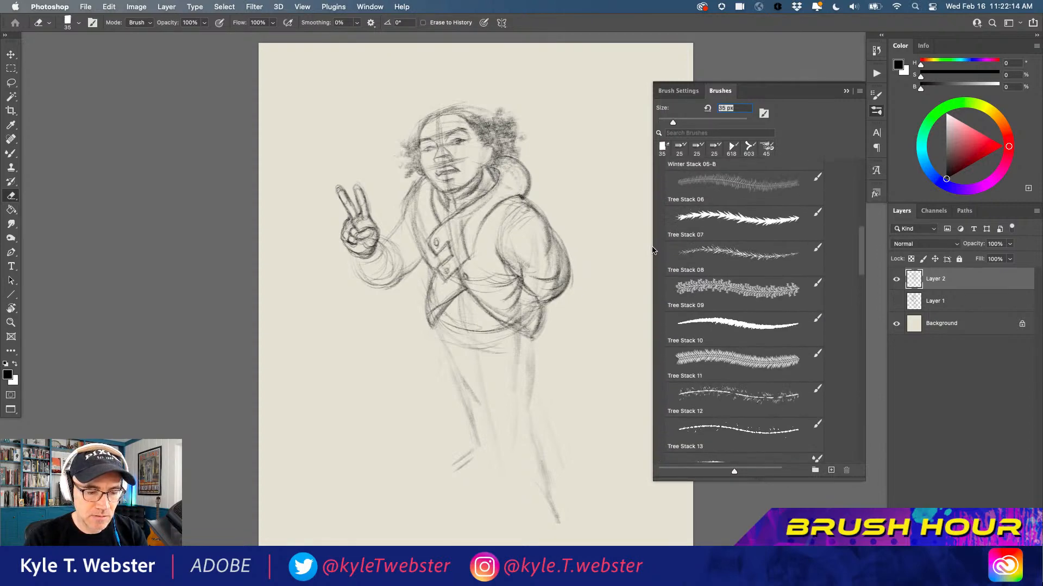
scroll(660, 228, up, 10)
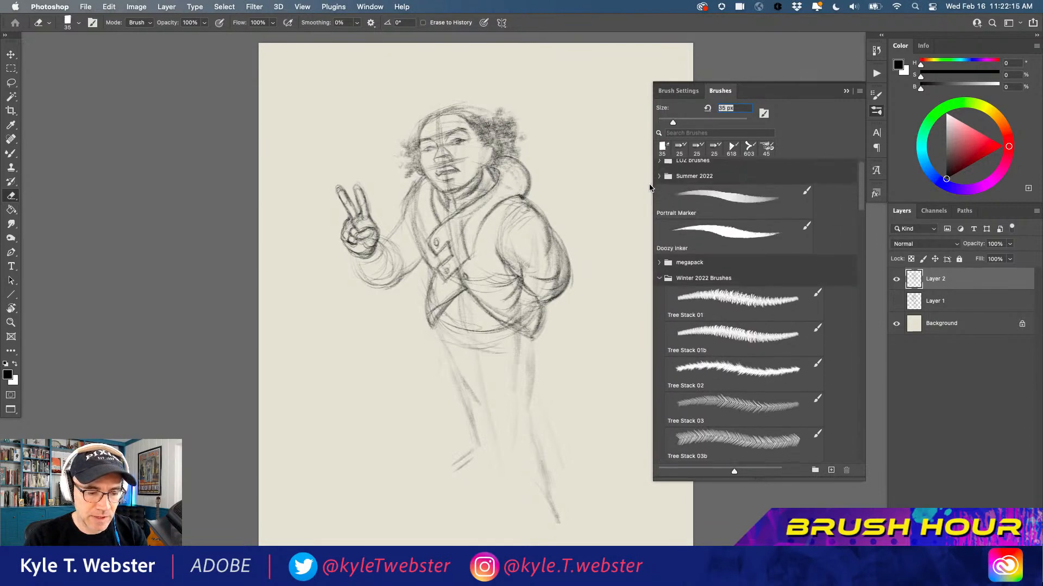
click(658, 269)
click(671, 285)
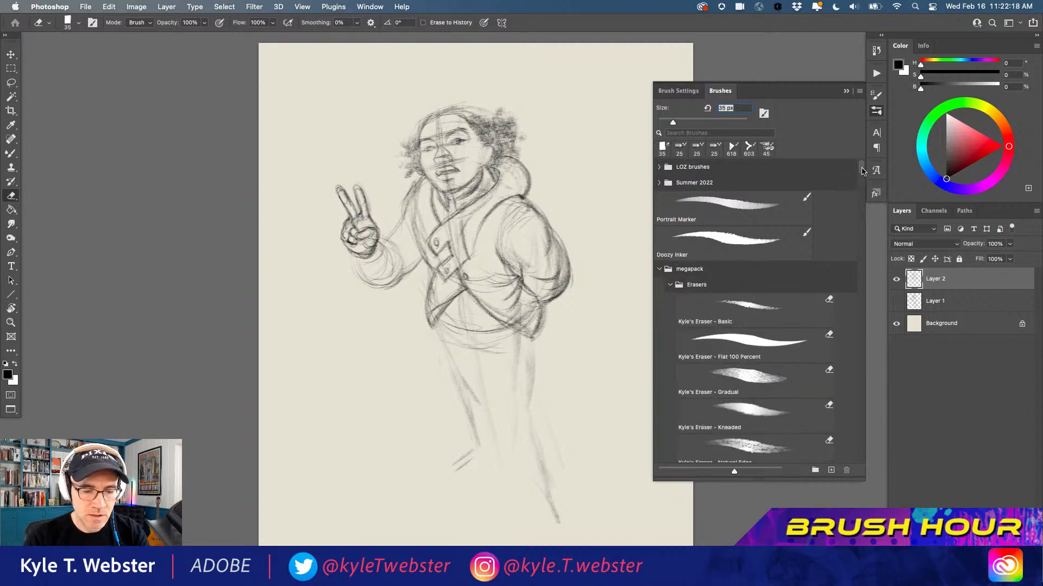
scroll(862, 170, down, 5)
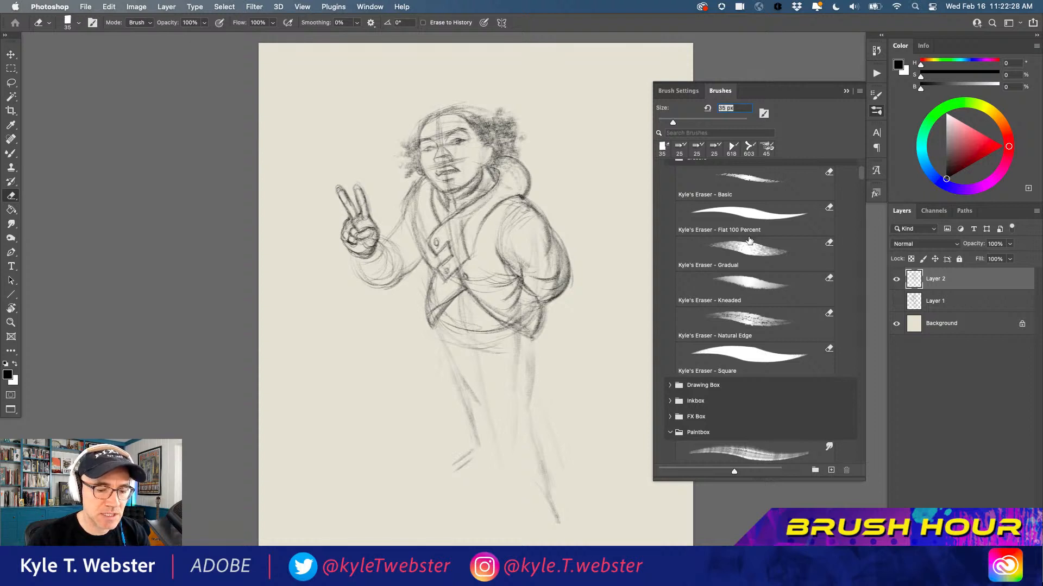
click(846, 92)
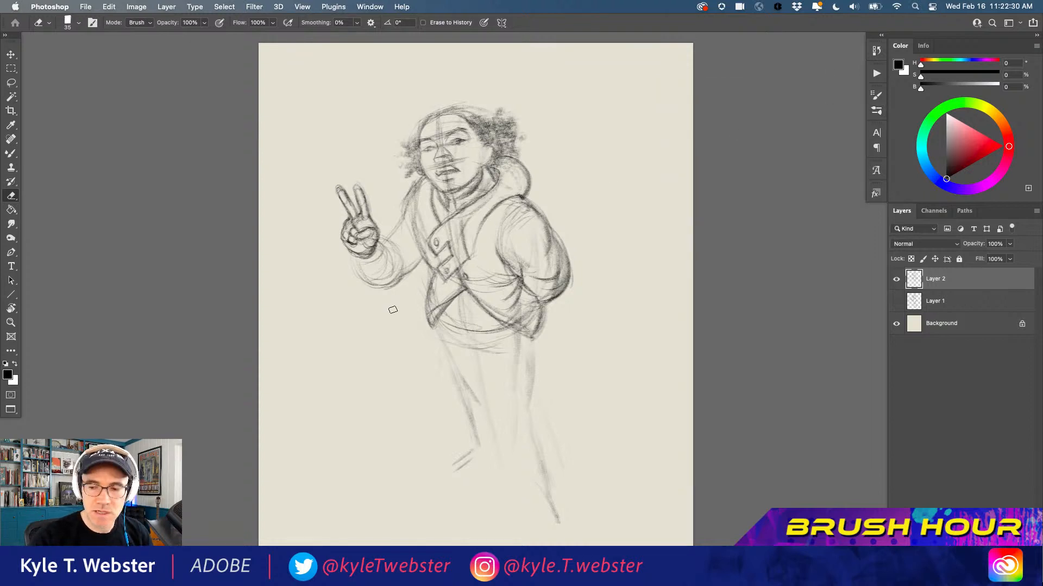
- Switch back to the pencil brush, darken the hood and collar folds, and add bands across the bent arm's sleeve
key(b)
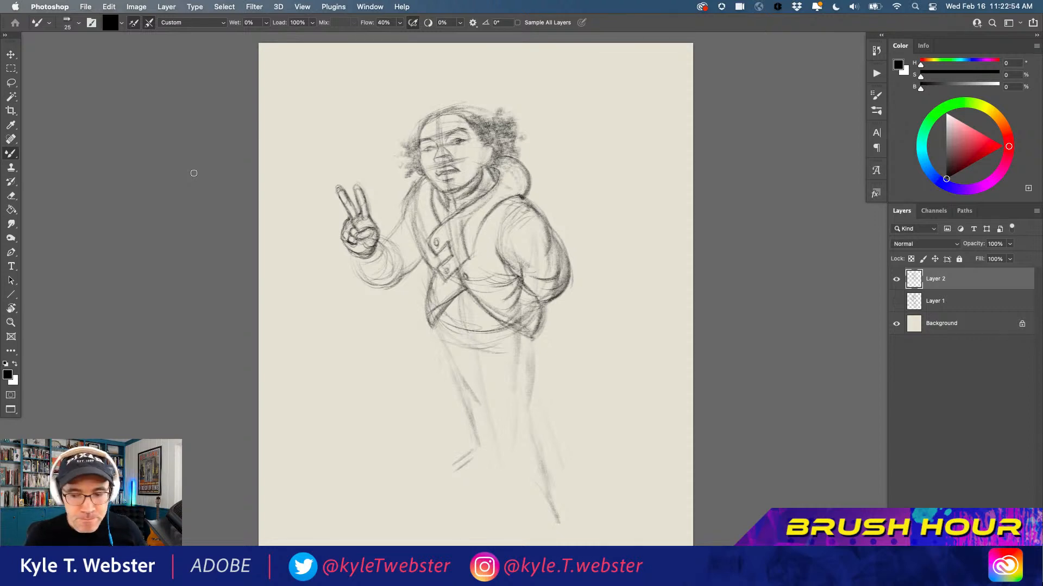
drag(422, 333, 414, 306)
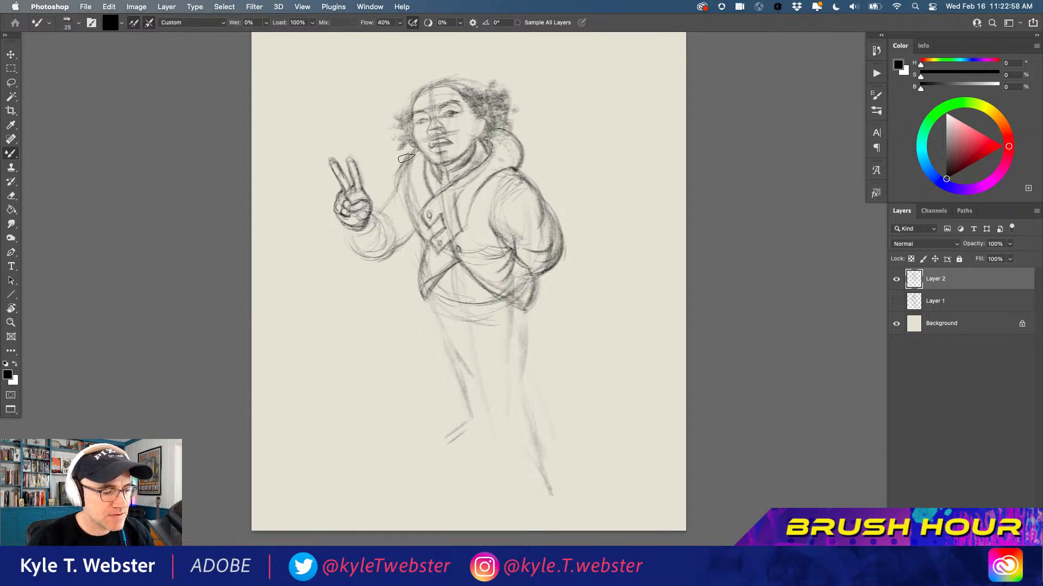
drag(409, 150, 411, 177)
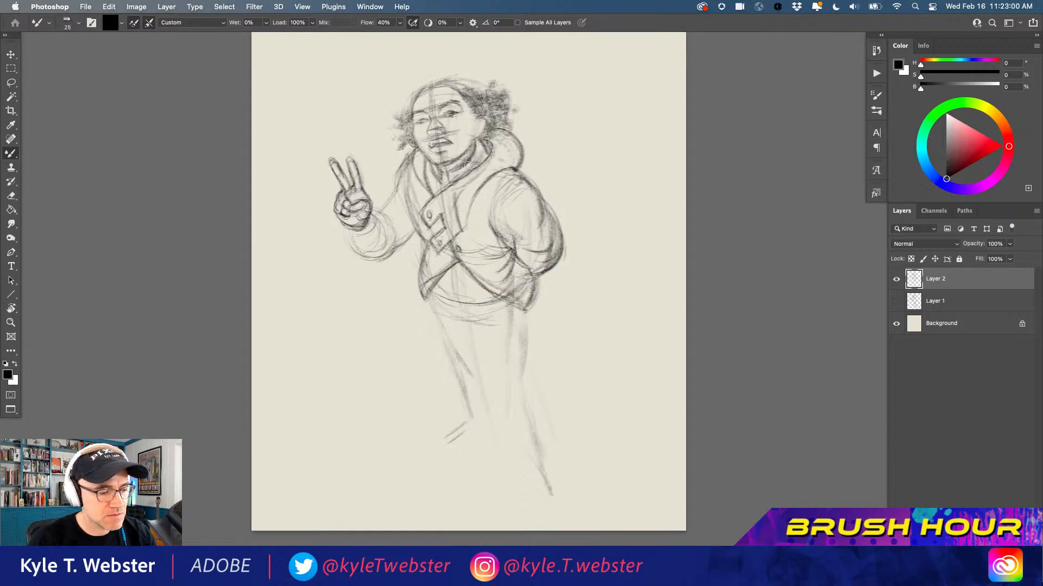
mouse_move(510, 150)
mouse_down()
mouse_move(446, 174)
mouse_move(510, 141)
mouse_move(457, 167)
mouse_up()
drag(506, 142, 448, 180)
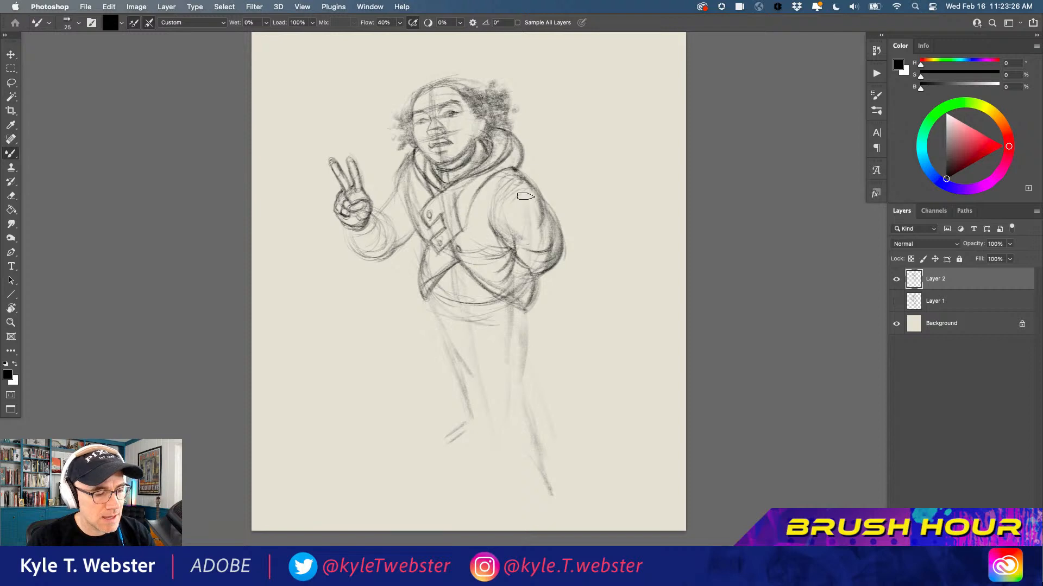
super+click(489, 210)
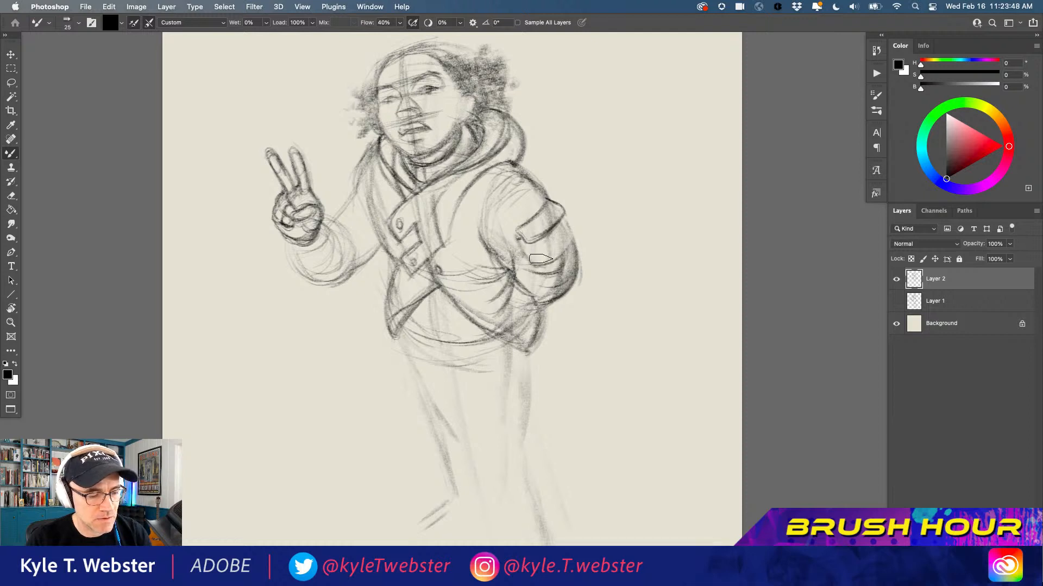
- Complete the bands on the bent arm's sleeve and draw the shirt folds and a curved waistband below the jacket's open flaps
drag(565, 222, 571, 237)
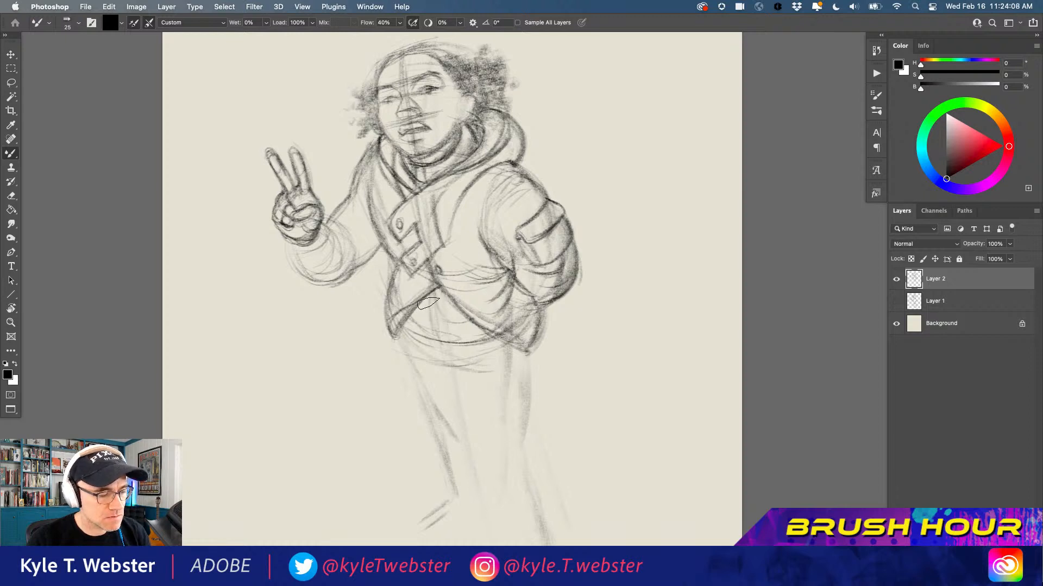
mouse_move(428, 302)
mouse_down()
mouse_move(438, 336)
mouse_move(482, 341)
mouse_up()
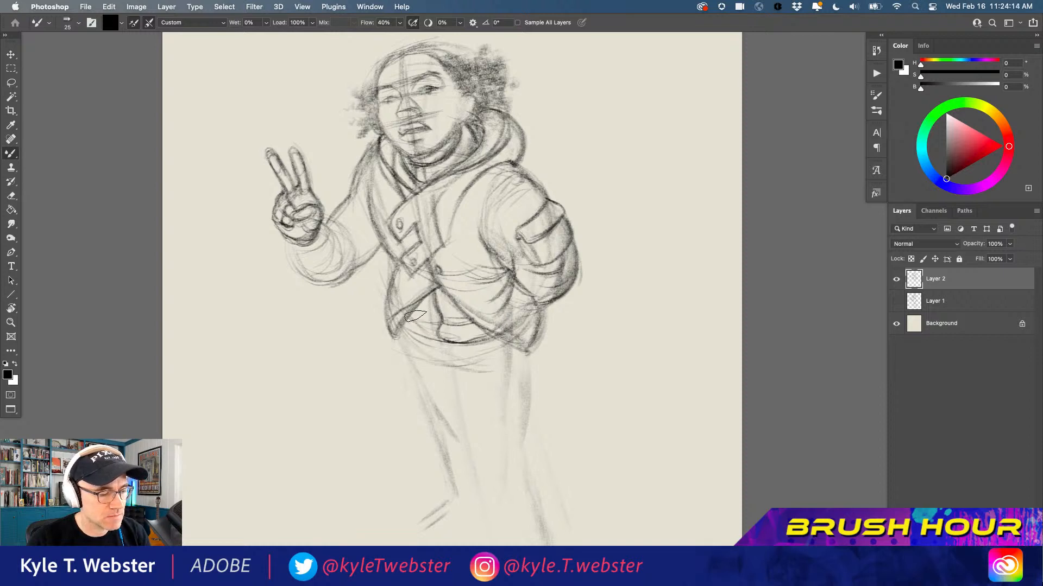
mouse_move(449, 345)
mouse_down()
mouse_move(476, 337)
mouse_move(430, 342)
mouse_move(441, 352)
mouse_move(398, 318)
mouse_up()
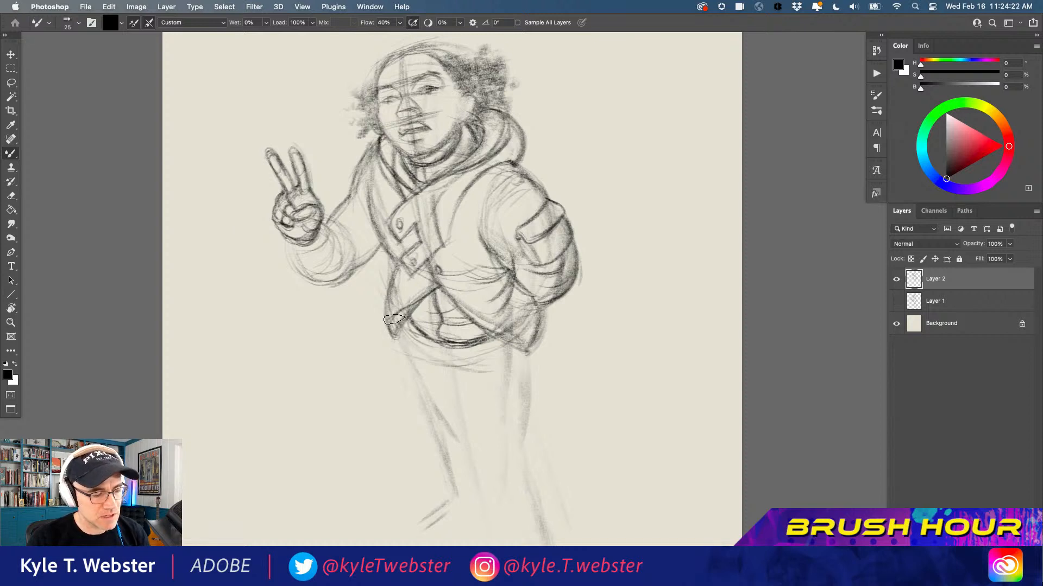
mouse_move(407, 337)
mouse_down()
mouse_move(478, 354)
mouse_move(500, 348)
mouse_move(494, 337)
mouse_up()
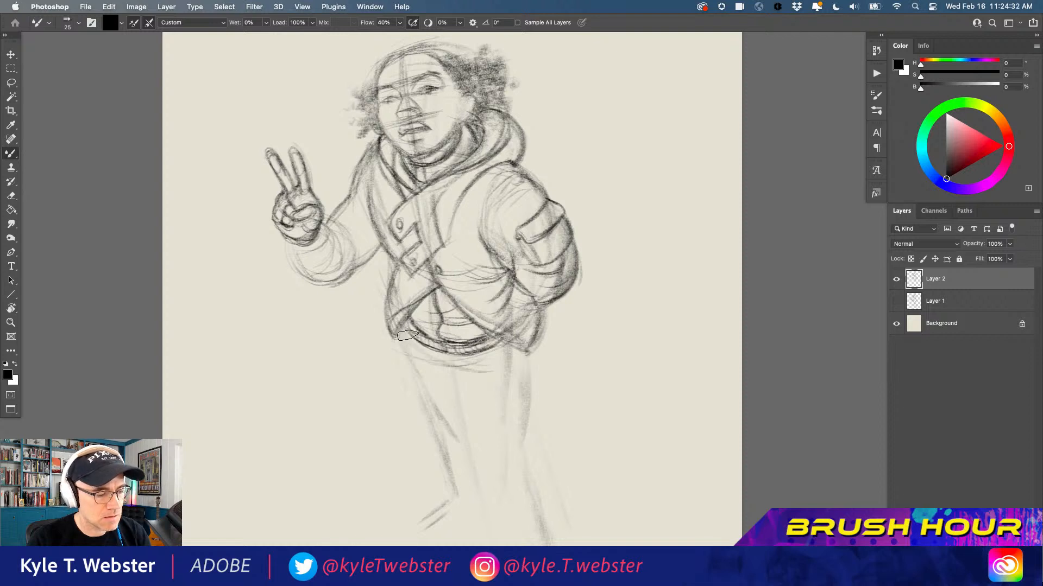
mouse_move(372, 320)
mouse_down()
mouse_move(356, 230)
mouse_move(408, 304)
mouse_move(394, 317)
mouse_up()
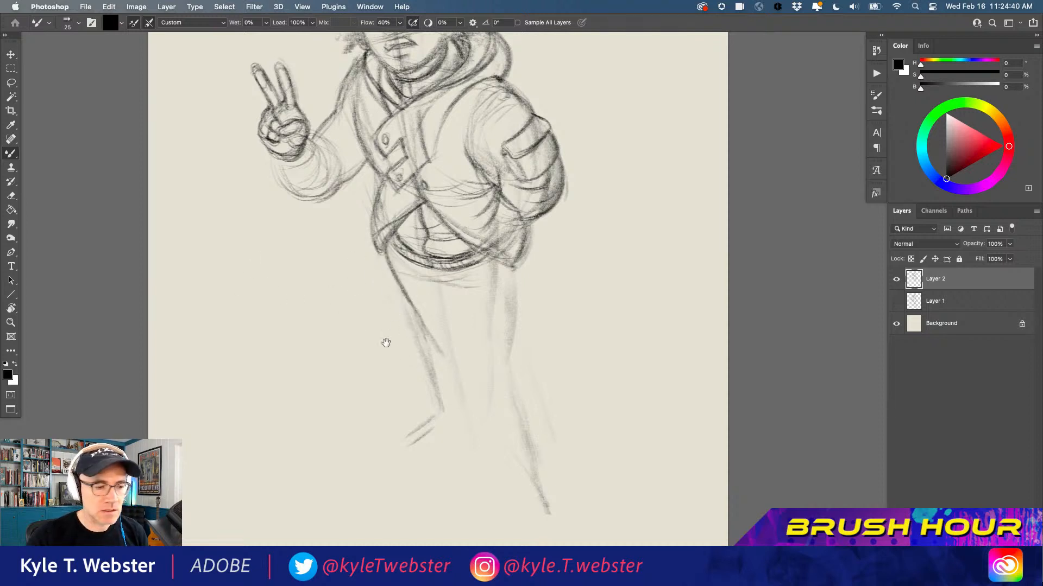
drag(387, 343, 396, 391)
key(super+z)
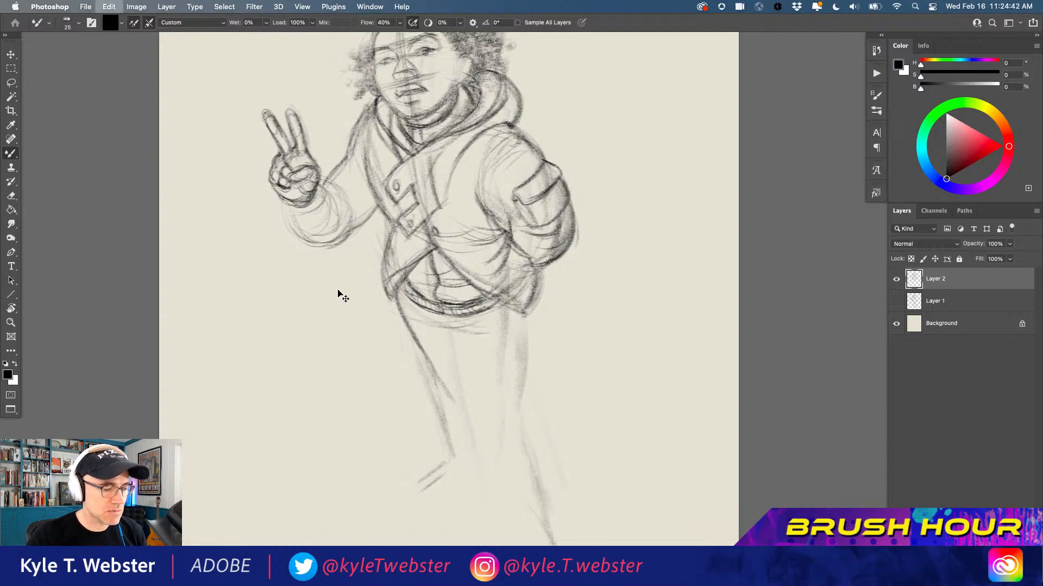
key(super+z)
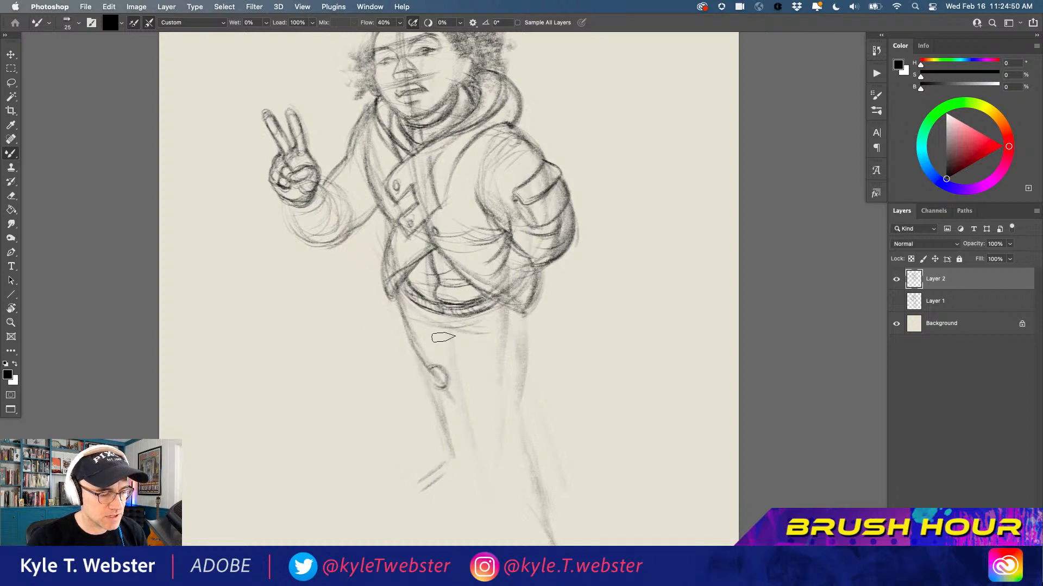
- Draw the leg beneath the raised hand, building up its thigh, rounded knee, calf, ankle and pointed foot
drag(461, 293, 454, 380)
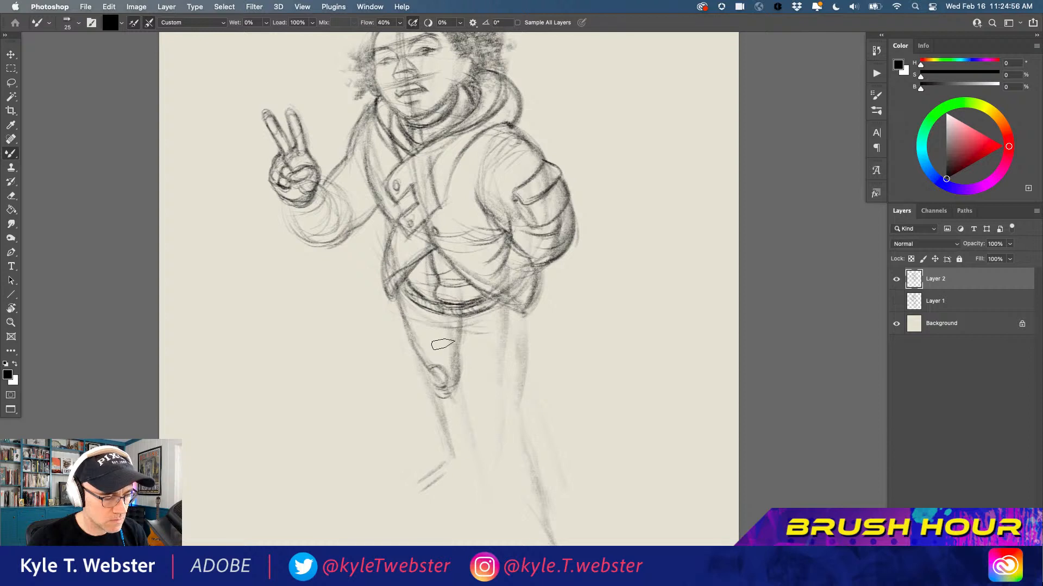
mouse_move(456, 361)
mouse_down()
mouse_move(451, 404)
mouse_move(469, 400)
mouse_move(449, 407)
mouse_up()
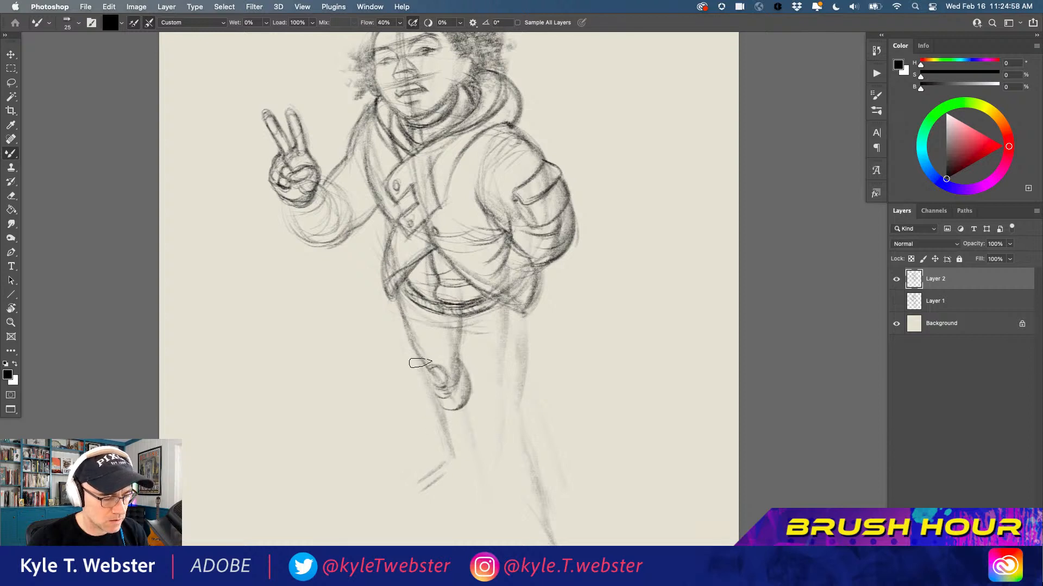
drag(437, 370, 453, 440)
drag(458, 391, 459, 460)
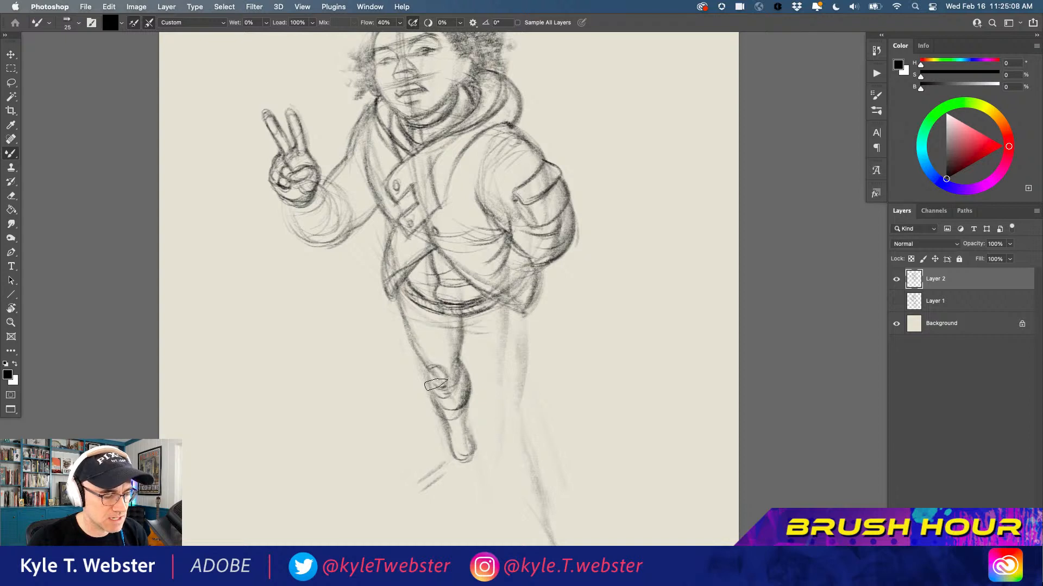
drag(445, 392, 434, 381)
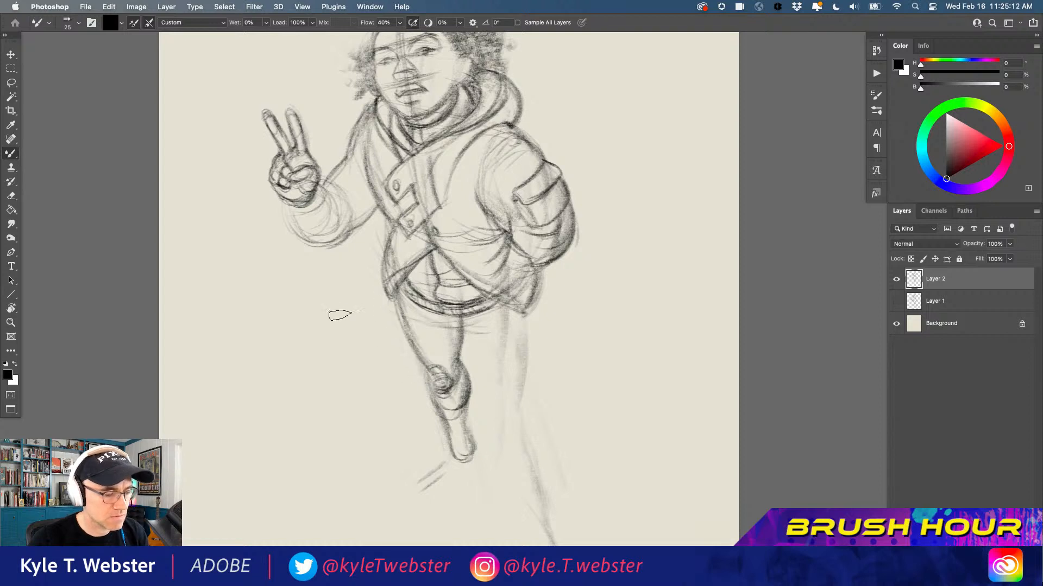
scroll(380, 288, down, 3)
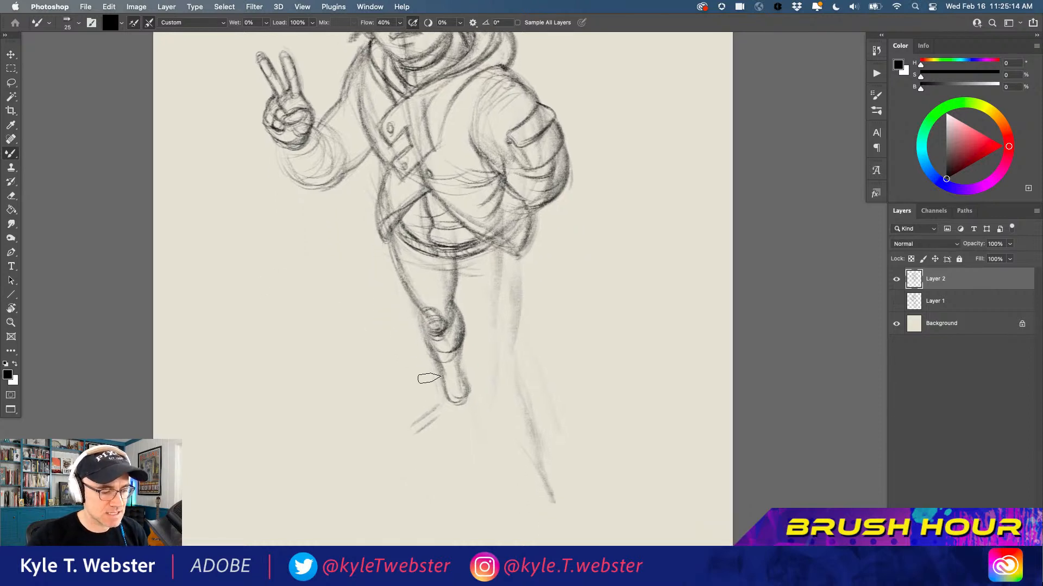
mouse_move(450, 395)
mouse_down()
mouse_move(461, 375)
mouse_move(469, 395)
mouse_move(465, 379)
mouse_move(463, 412)
mouse_move(471, 408)
mouse_move(422, 453)
mouse_move(432, 443)
mouse_move(409, 444)
mouse_move(433, 415)
mouse_move(346, 387)
mouse_up()
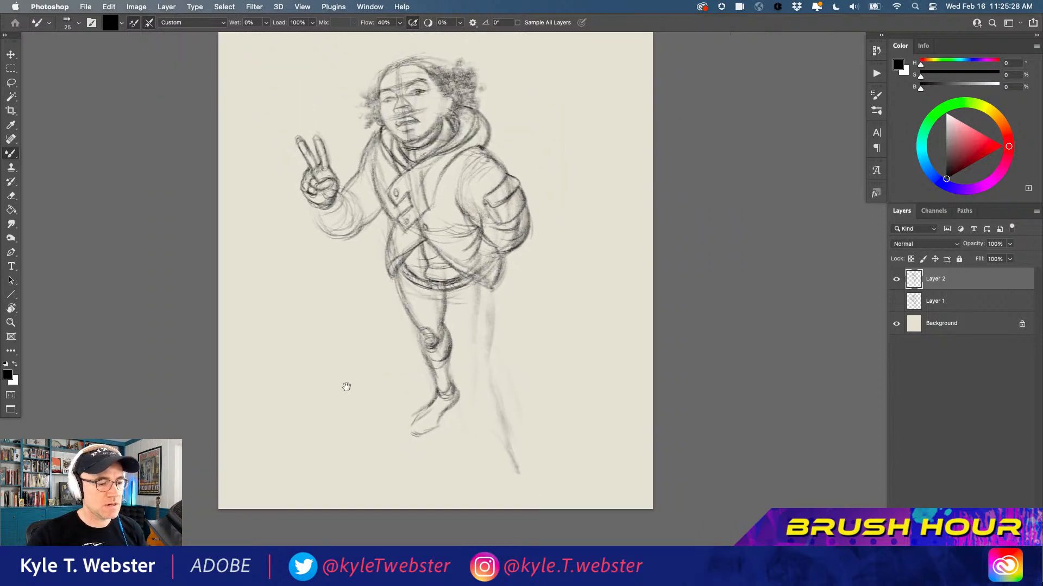
- Draw the second leg with its thigh, knee, calf and ankle, and outline its forward-pointing foot with darker strokes
click(433, 346)
mouse_move(435, 283)
mouse_down()
mouse_move(471, 330)
mouse_move(449, 300)
mouse_move(483, 373)
mouse_move(500, 374)
mouse_move(478, 355)
mouse_move(503, 361)
mouse_move(490, 380)
mouse_move(474, 322)
mouse_move(500, 372)
mouse_move(510, 316)
mouse_move(503, 339)
mouse_move(501, 250)
mouse_move(507, 335)
mouse_move(487, 219)
mouse_move(453, 298)
mouse_move(451, 272)
mouse_move(501, 304)
mouse_move(498, 252)
mouse_move(501, 374)
mouse_move(503, 351)
mouse_move(510, 362)
mouse_move(504, 340)
mouse_move(515, 370)
mouse_move(505, 334)
mouse_move(519, 397)
mouse_move(519, 371)
mouse_move(485, 402)
mouse_up()
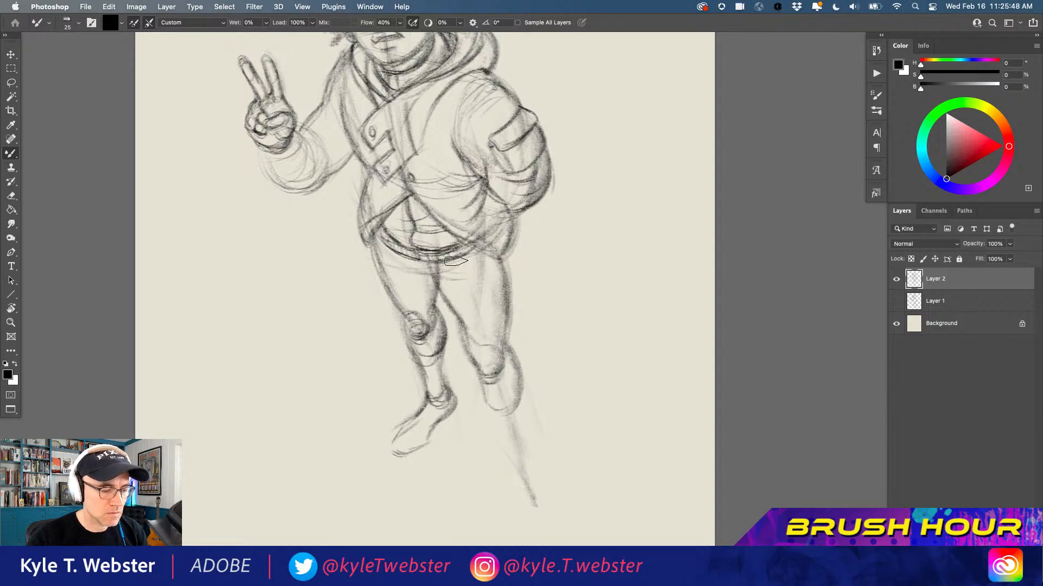
drag(508, 389, 504, 438)
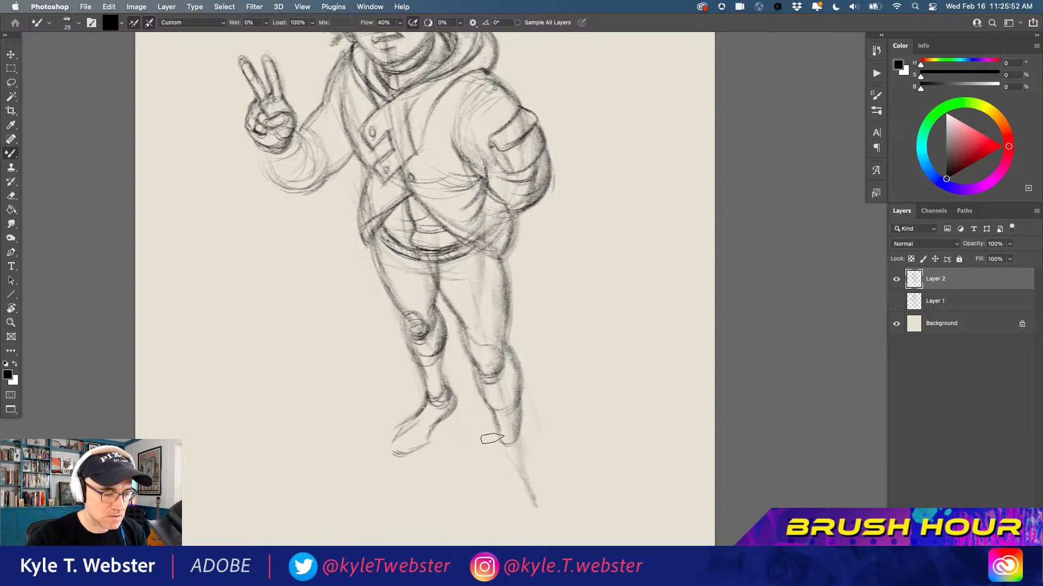
drag(378, 329, 378, 310)
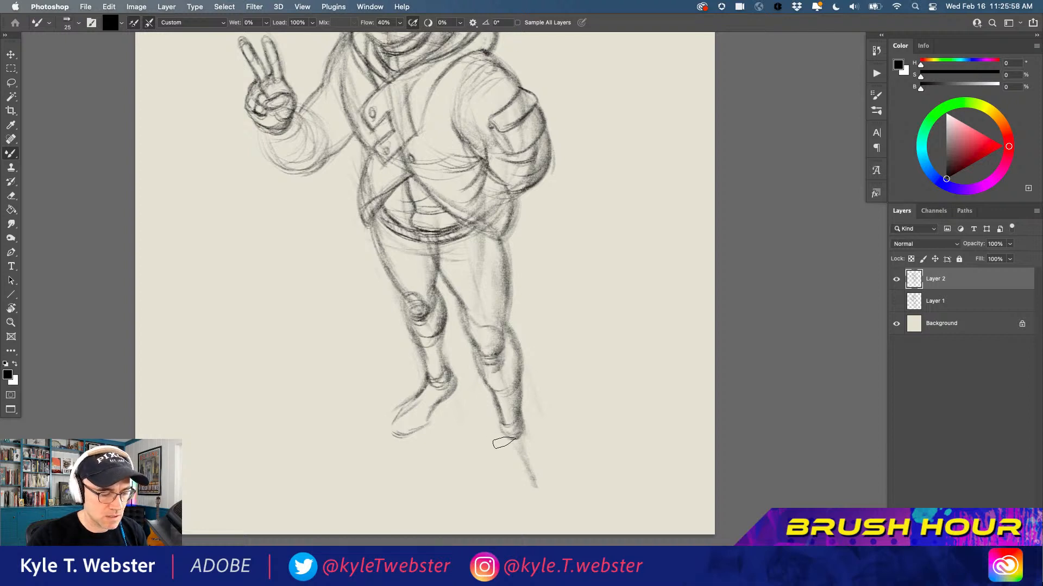
mouse_move(520, 419)
mouse_down()
mouse_move(551, 478)
mouse_move(530, 437)
mouse_move(543, 497)
mouse_move(518, 499)
mouse_move(514, 479)
mouse_up()
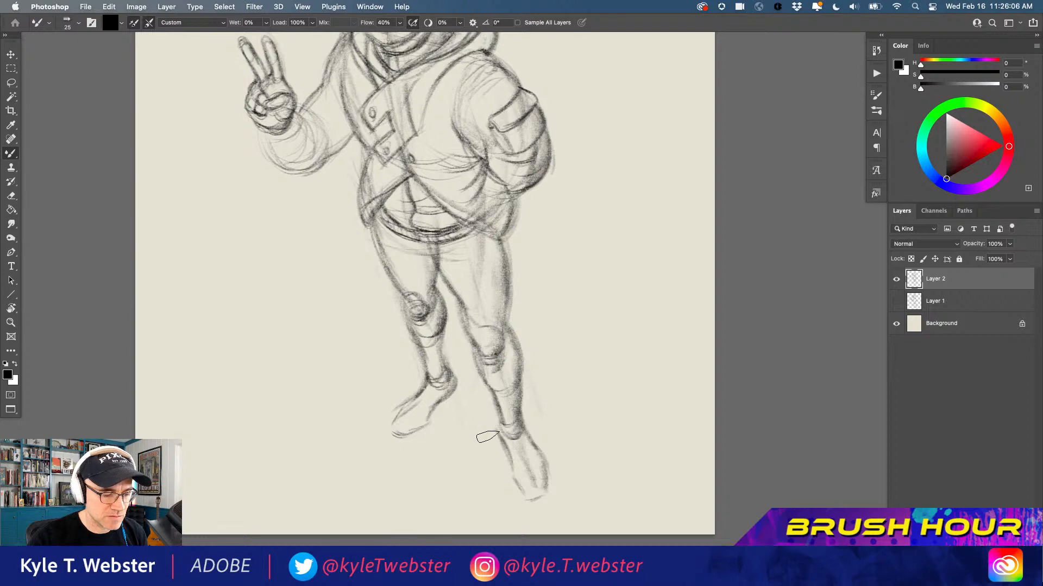
alt+click(386, 373)
drag(362, 377, 389, 383)
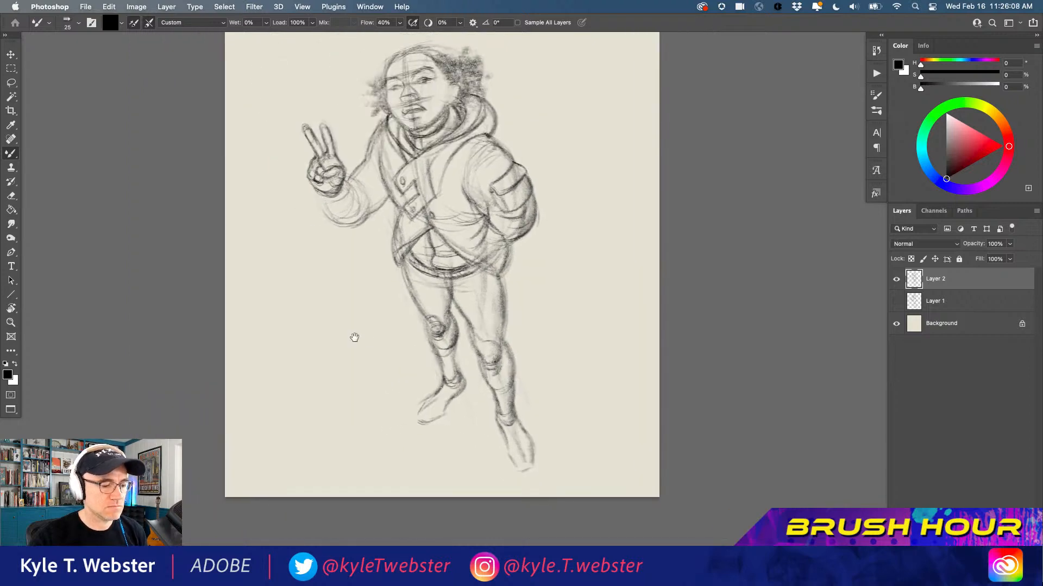
super+click(496, 448)
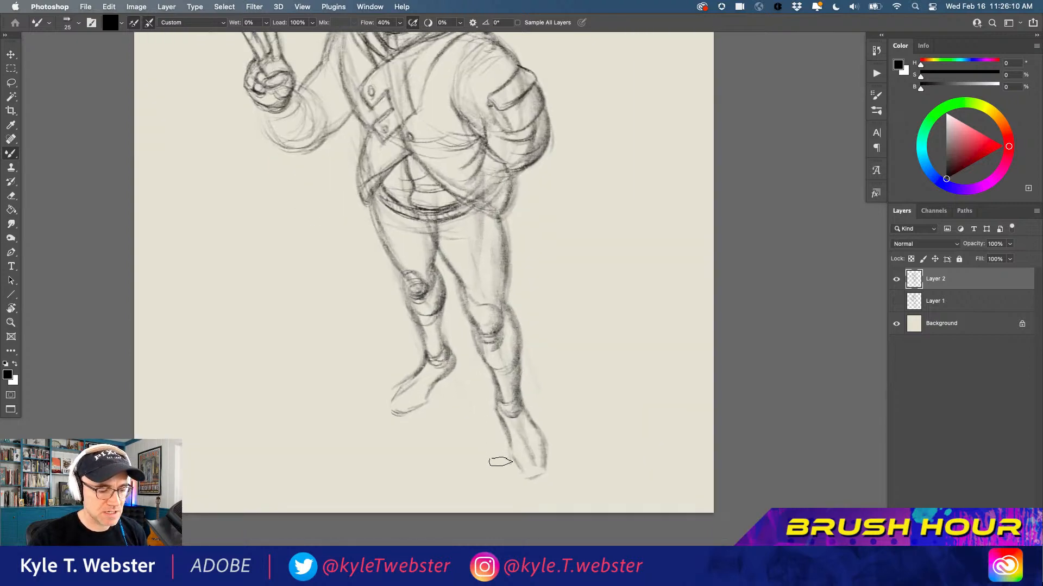
mouse_move(504, 442)
mouse_down()
mouse_move(515, 462)
mouse_move(544, 465)
mouse_move(523, 473)
mouse_move(537, 454)
mouse_move(536, 474)
mouse_move(520, 470)
mouse_move(548, 437)
mouse_move(542, 461)
mouse_move(533, 420)
mouse_up()
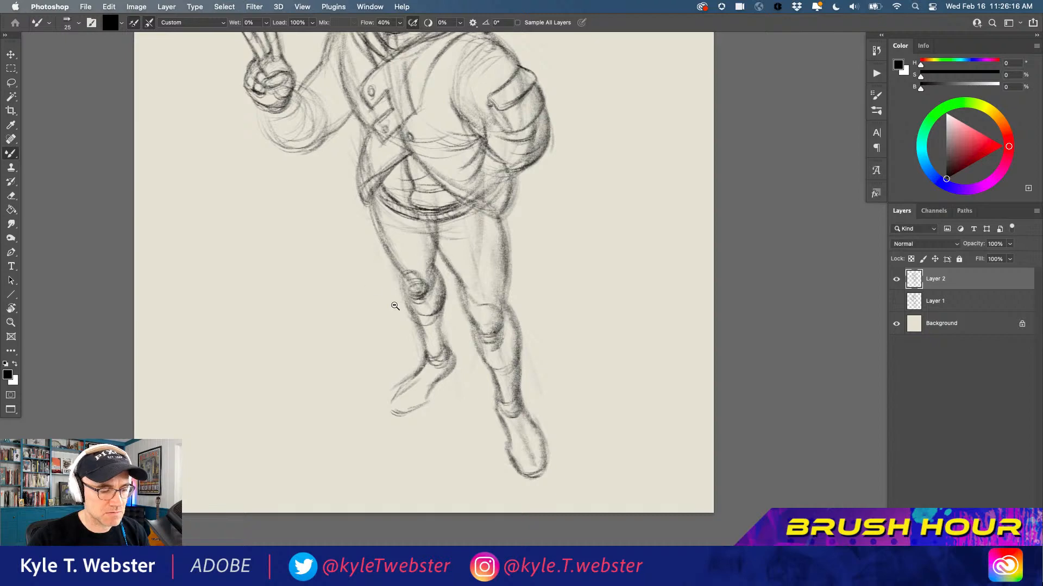
- Add curved shorts hems around both thighs and darken the shorts' outer contours and folds
alt+super+click(386, 331)
mouse_move(375, 298)
mouse_down()
mouse_move(385, 322)
mouse_move(419, 337)
mouse_up()
super+click(420, 304)
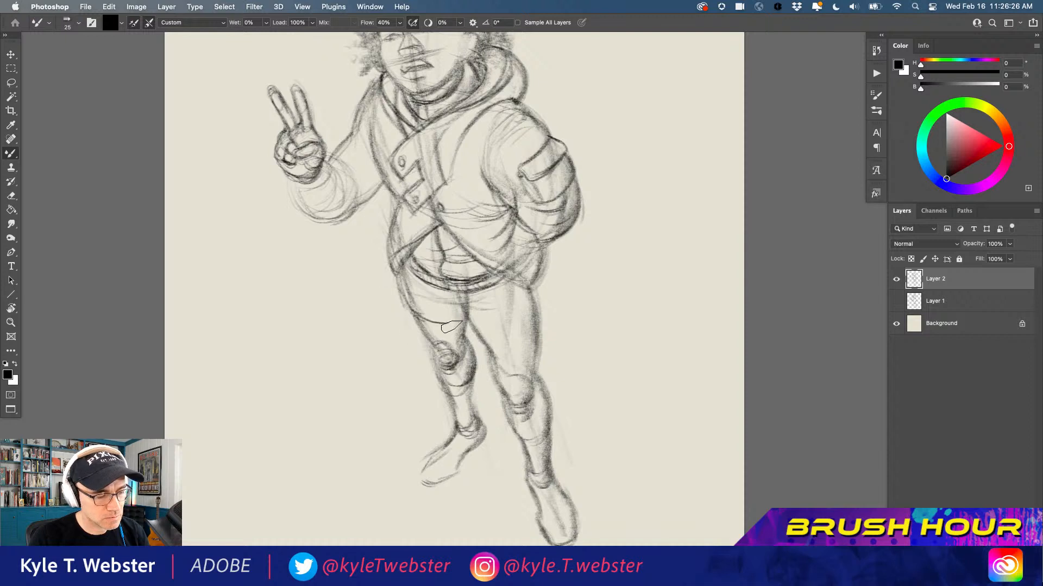
mouse_move(429, 322)
mouse_down()
mouse_move(464, 320)
mouse_move(456, 328)
mouse_up()
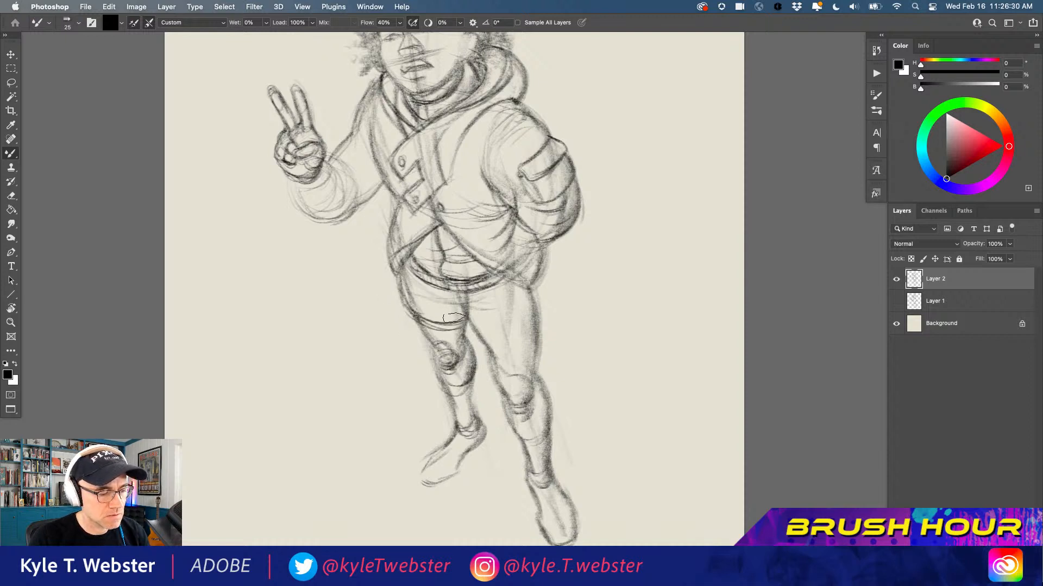
mouse_move(468, 325)
mouse_down()
mouse_move(525, 329)
mouse_move(533, 291)
mouse_move(473, 335)
mouse_up()
drag(529, 317, 473, 335)
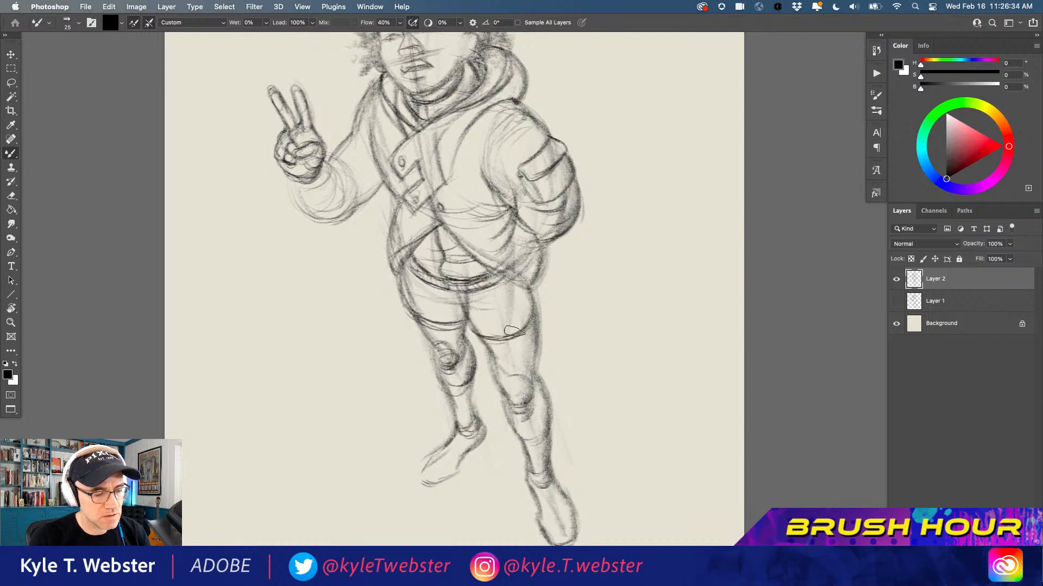
drag(530, 285, 535, 311)
mouse_move(521, 282)
mouse_down()
mouse_move(540, 318)
mouse_move(505, 339)
mouse_move(462, 337)
mouse_up()
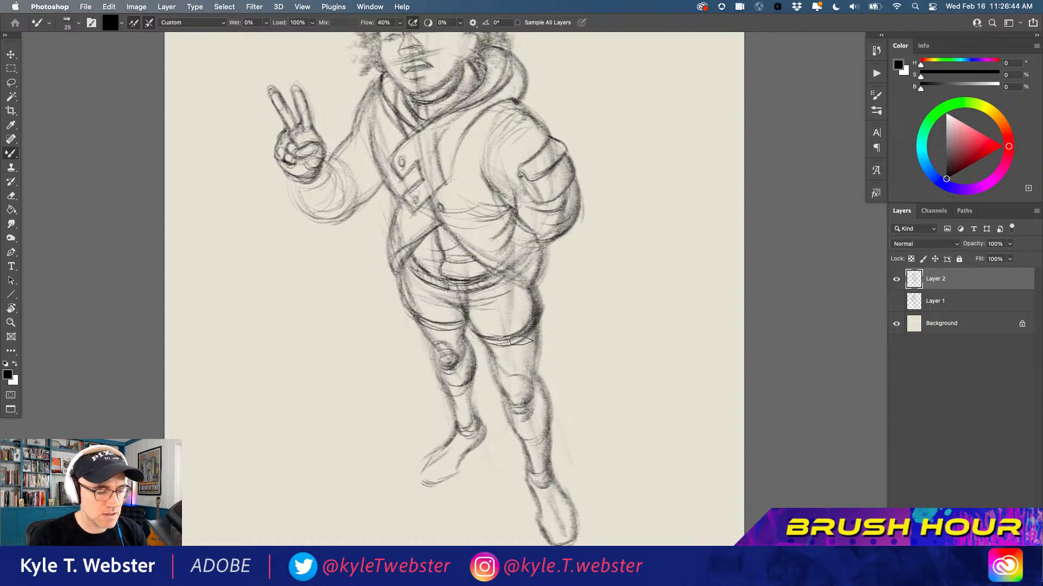
- Shade below both knees, wrap curved bands around both lower legs, and reinforce the outline of the foot beneath the raised hand
drag(542, 393, 512, 417)
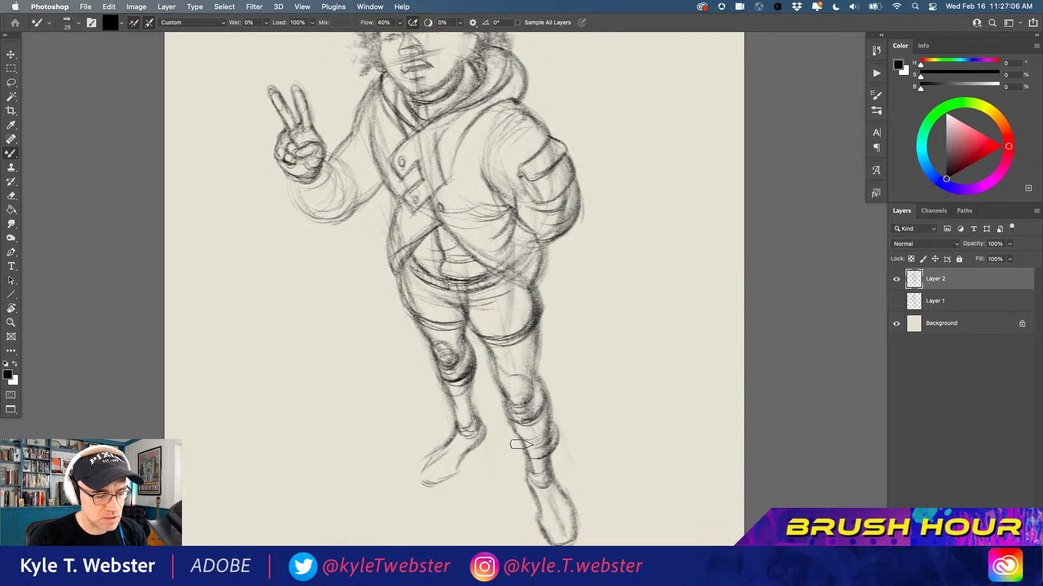
mouse_move(548, 438)
mouse_down()
mouse_move(546, 488)
mouse_move(552, 463)
mouse_move(514, 447)
mouse_up()
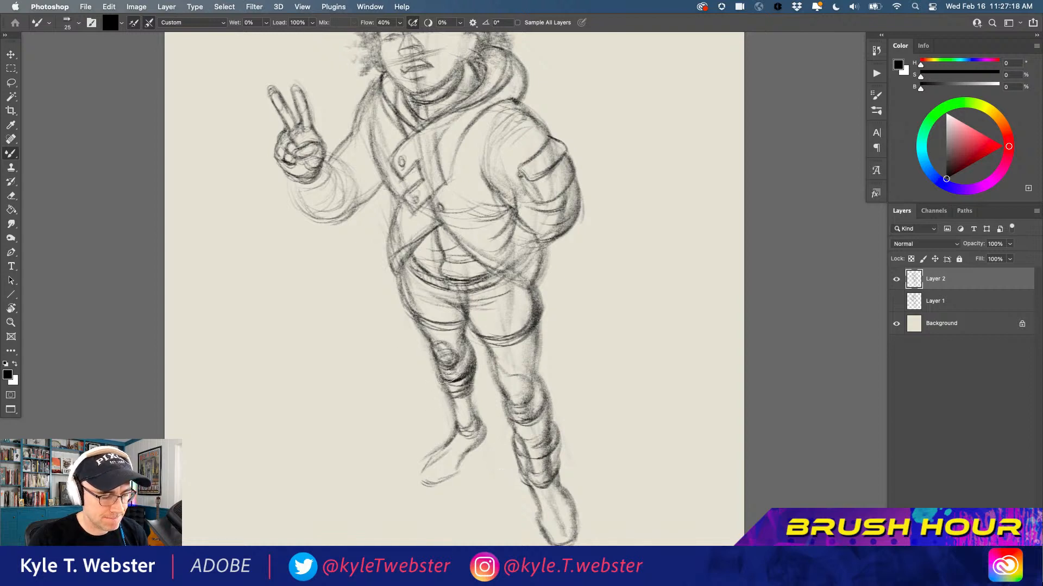
drag(459, 378, 471, 413)
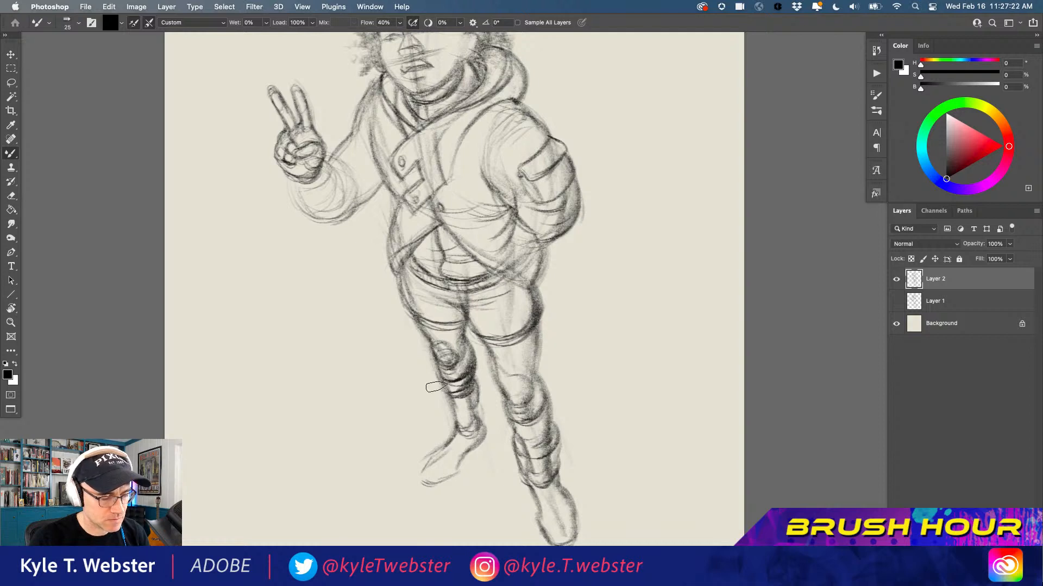
mouse_move(471, 382)
mouse_down()
mouse_move(487, 443)
mouse_move(460, 474)
mouse_move(430, 486)
mouse_move(410, 470)
mouse_up()
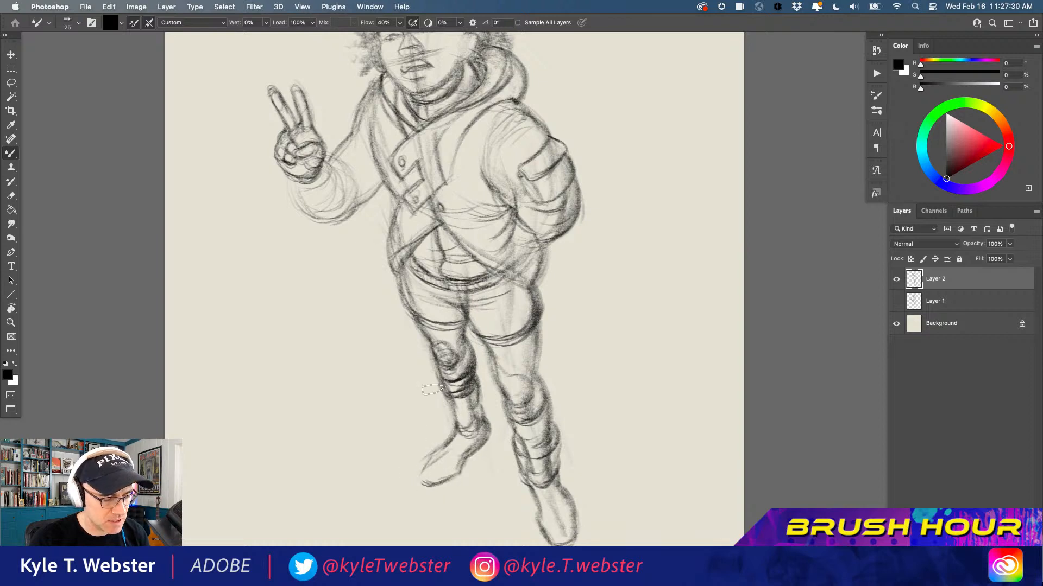
mouse_move(443, 396)
mouse_down()
mouse_move(481, 381)
mouse_move(445, 403)
mouse_move(480, 391)
mouse_move(466, 428)
mouse_move(441, 387)
mouse_move(477, 382)
mouse_move(485, 420)
mouse_move(474, 433)
mouse_move(486, 418)
mouse_move(482, 434)
mouse_move(495, 434)
mouse_move(489, 414)
mouse_move(465, 451)
mouse_up()
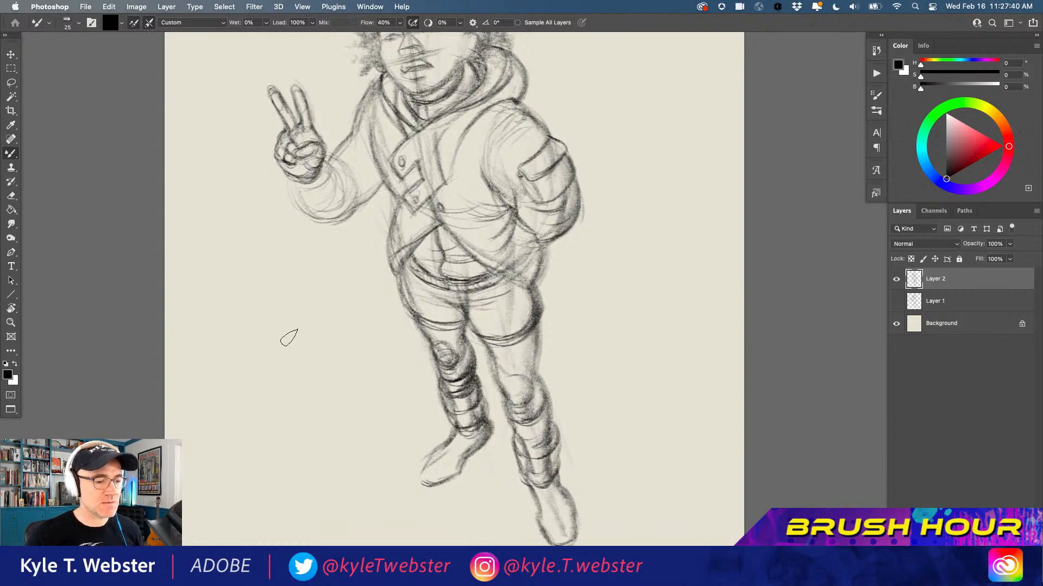
- Sketch a cap with a large upturned brim on the figure's head and darken the eyes
scroll(360, 314, up, 5)
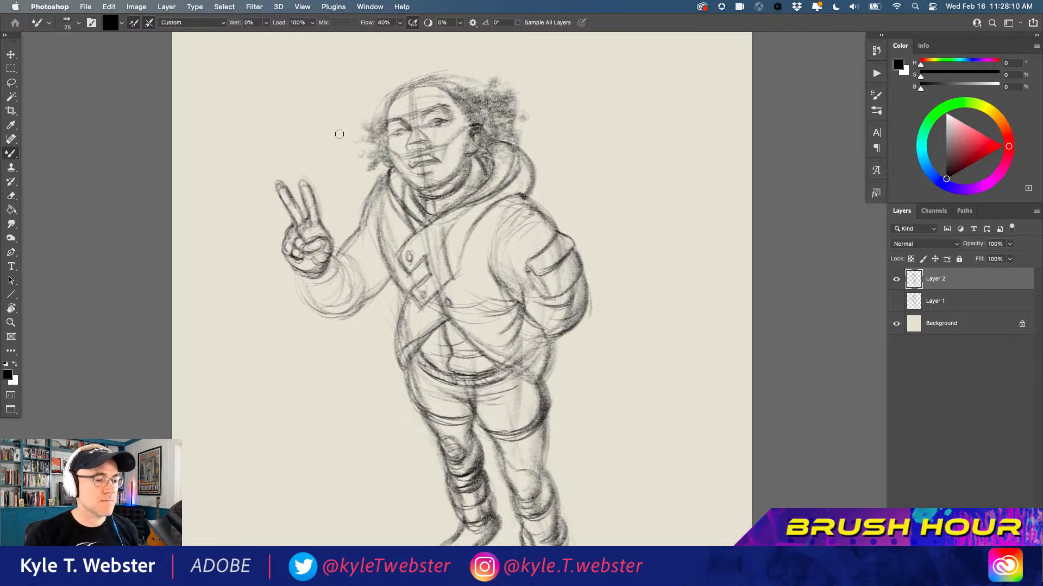
alt+click(346, 393)
drag(356, 383, 411, 324)
mouse_move(454, 283)
mouse_down()
mouse_move(442, 274)
mouse_move(382, 317)
mouse_up()
super+click(448, 162)
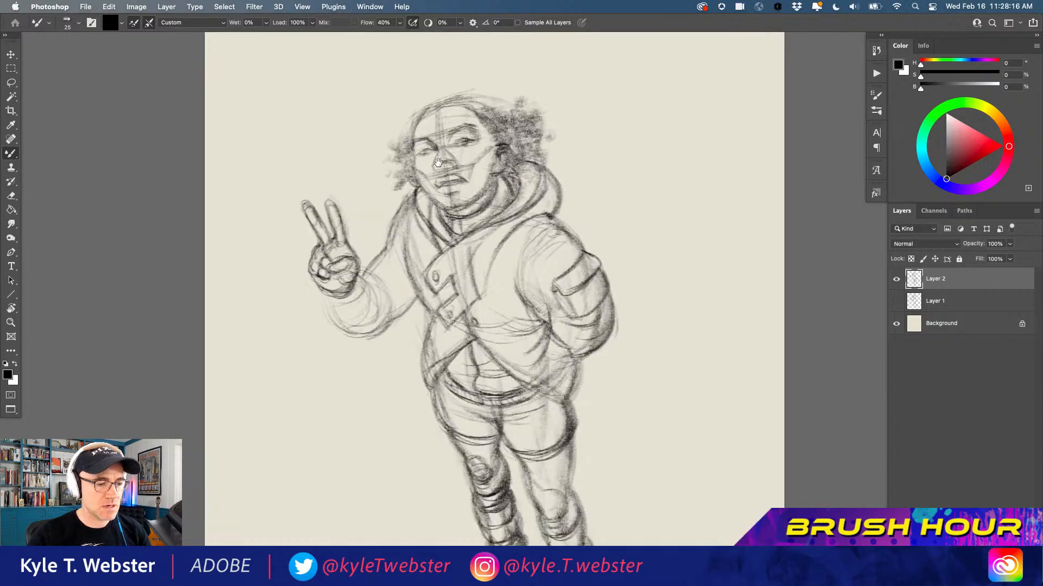
drag(400, 147, 411, 206)
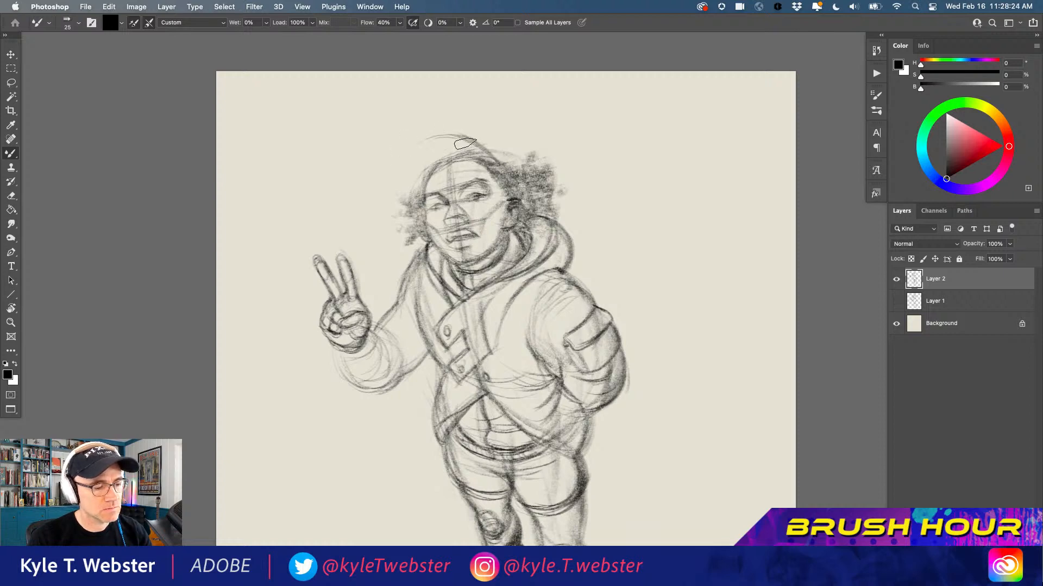
mouse_move(405, 161)
mouse_down()
mouse_move(426, 150)
mouse_move(488, 173)
mouse_move(472, 151)
mouse_move(378, 166)
mouse_move(404, 175)
mouse_move(398, 164)
mouse_move(418, 187)
mouse_move(395, 161)
mouse_move(406, 184)
mouse_move(416, 143)
mouse_move(461, 145)
mouse_up()
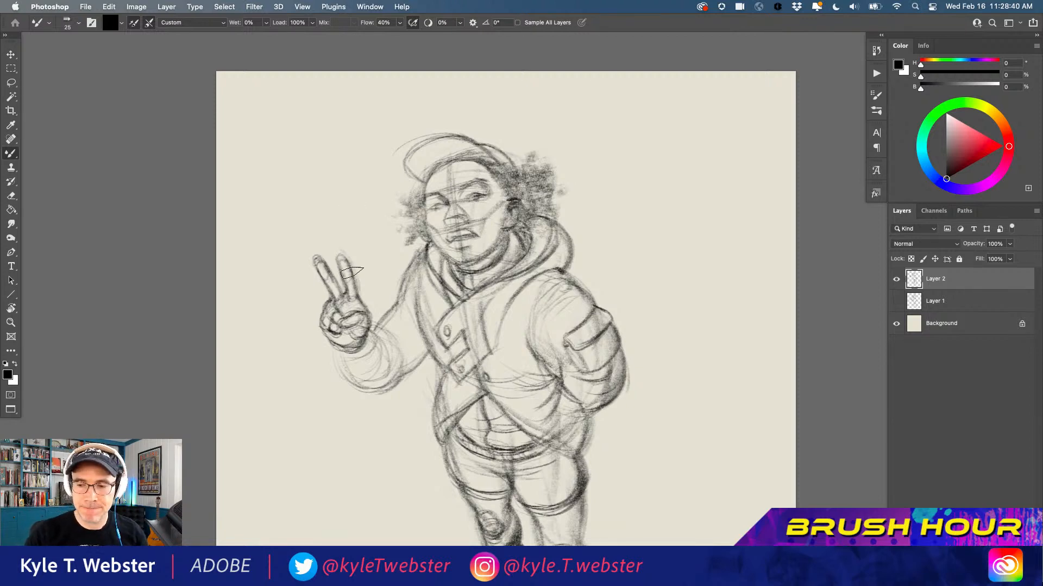
drag(335, 308, 327, 233)
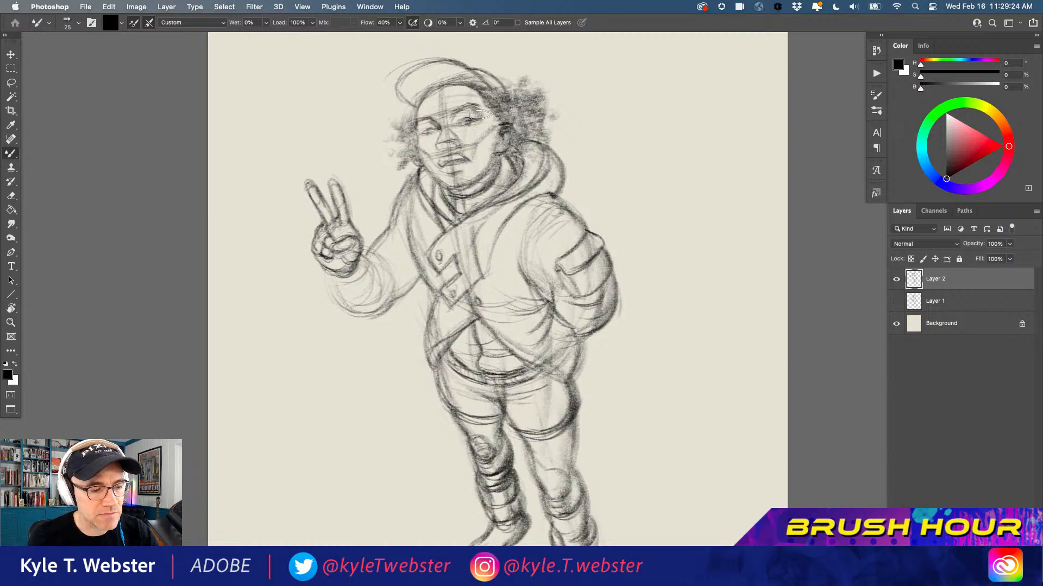
mouse_move(501, 114)
mouse_down()
mouse_move(514, 106)
mouse_move(513, 125)
mouse_move(526, 123)
mouse_move(502, 122)
mouse_up()
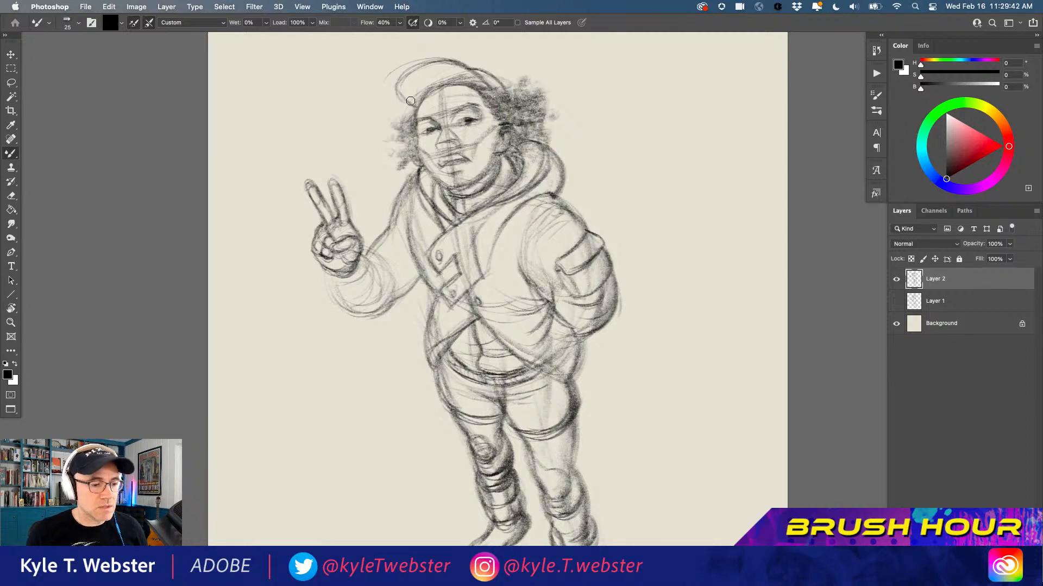
- Shade the figure's eye sockets, nose and mouth with darker pencil strokes
scroll(440, 146, up, 2)
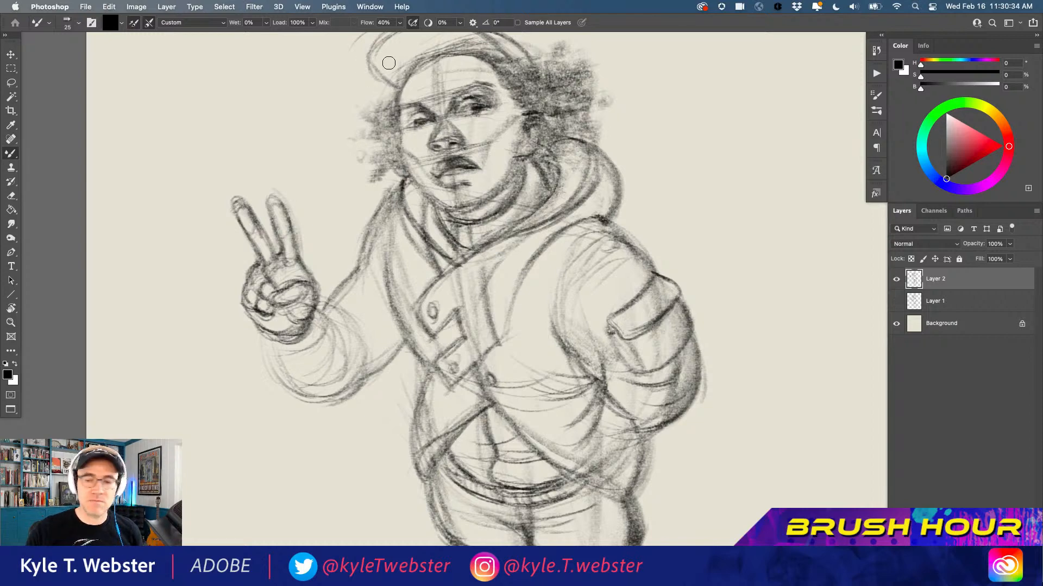
key(super+minus)
mouse_move(404, 390)
mouse_down()
mouse_move(411, 341)
mouse_move(394, 349)
mouse_up()
key(super+minus)
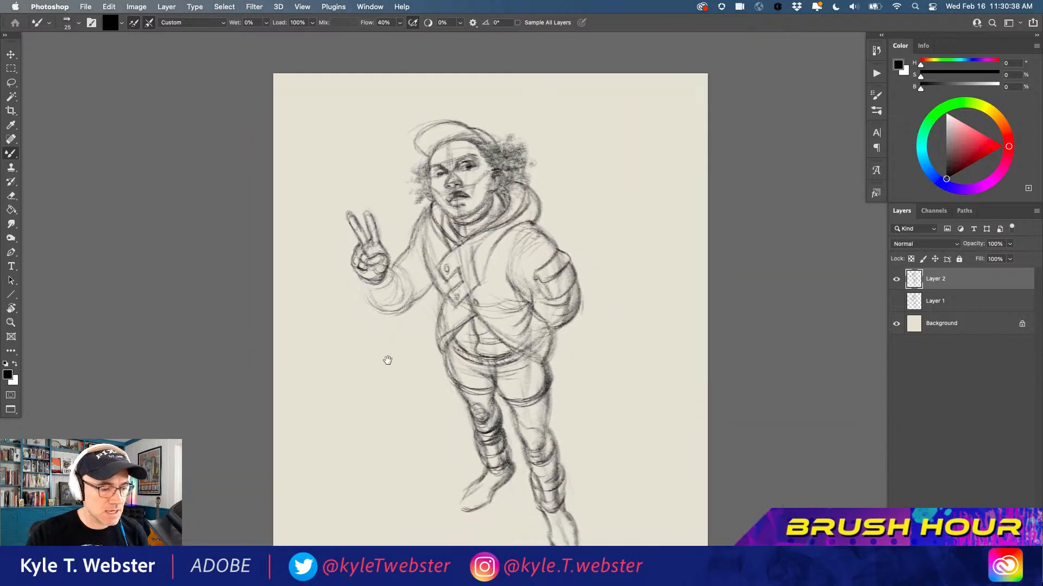
- Shade the folds of the raised arm's sleeve beneath the wrist
key(super+plus)
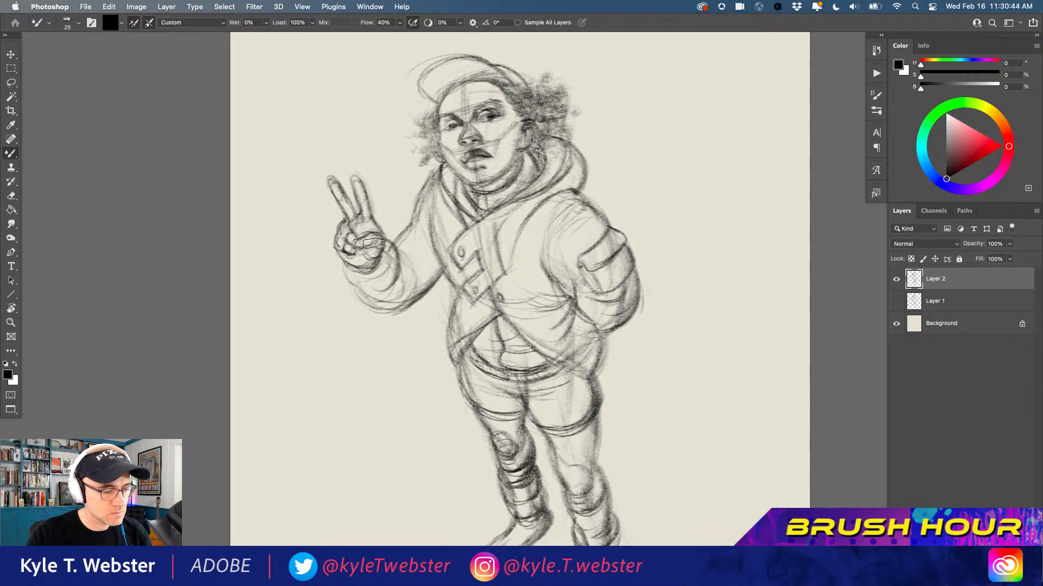
mouse_move(379, 247)
mouse_down()
mouse_move(416, 289)
mouse_move(395, 269)
mouse_up()
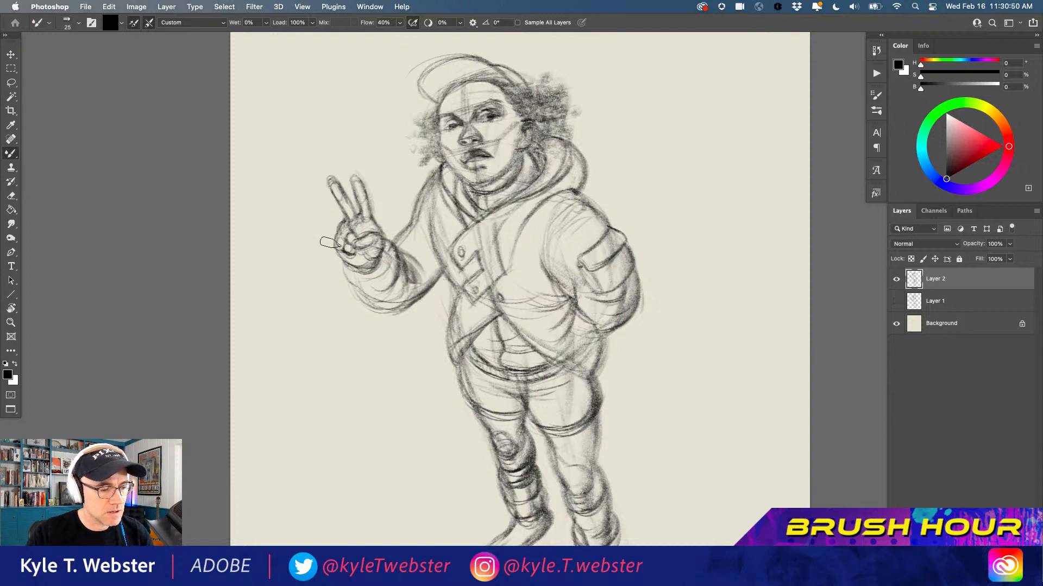
alt+click(378, 360)
mouse_move(372, 369)
mouse_down()
mouse_move(392, 320)
mouse_move(363, 309)
mouse_move(356, 318)
mouse_move(377, 322)
mouse_up()
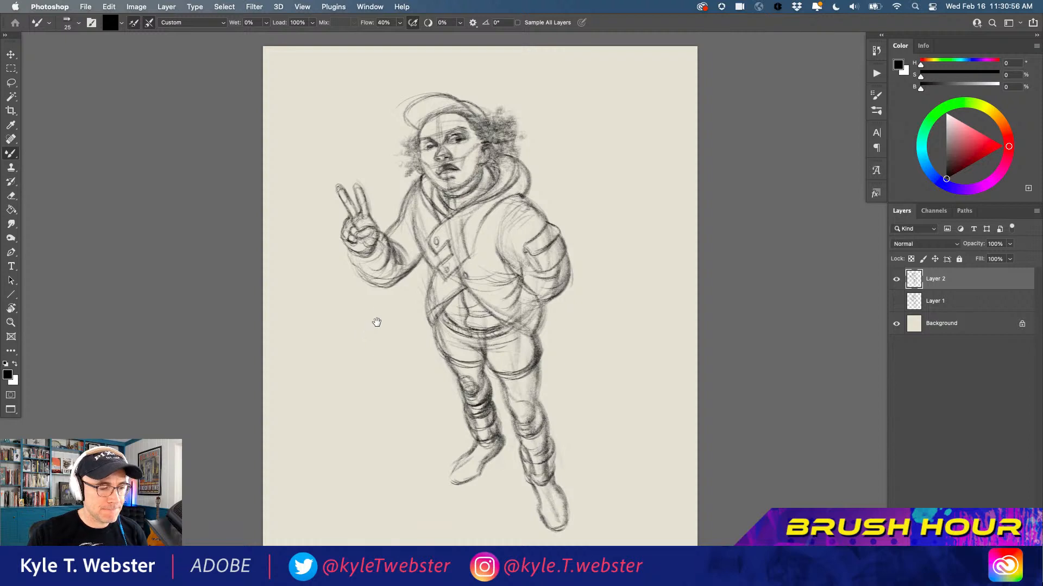
- Darken the outer edge of the cap's upturned brim down to where it meets the forehead
super+click(421, 112)
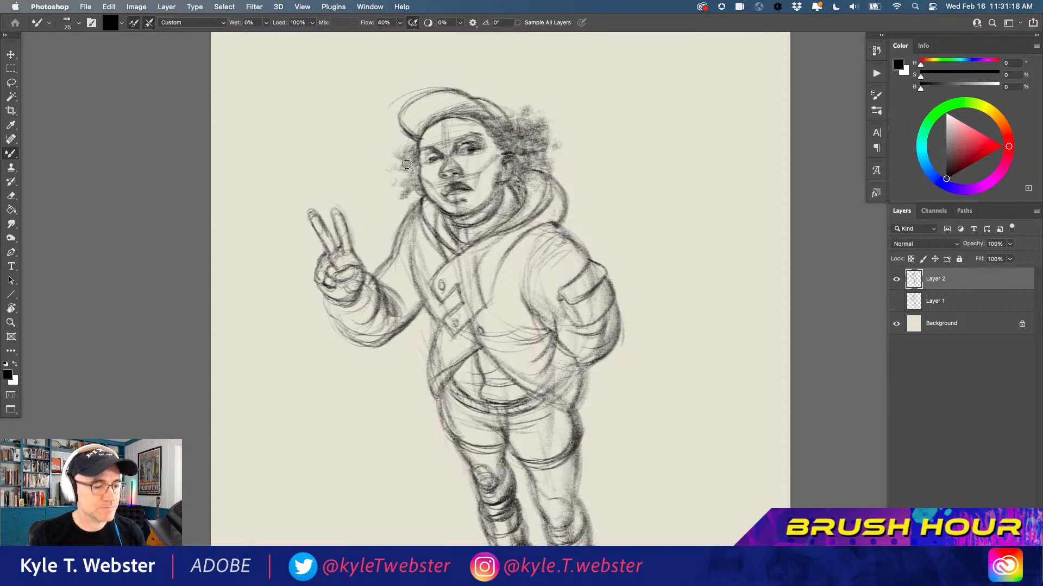
click(460, 158)
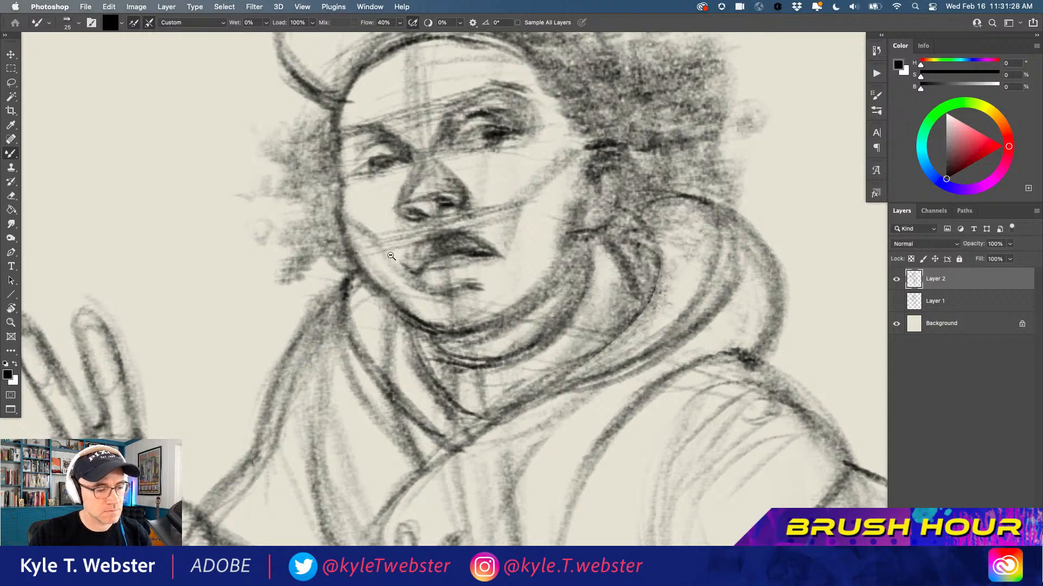
drag(387, 268, 309, 268)
drag(381, 343, 412, 267)
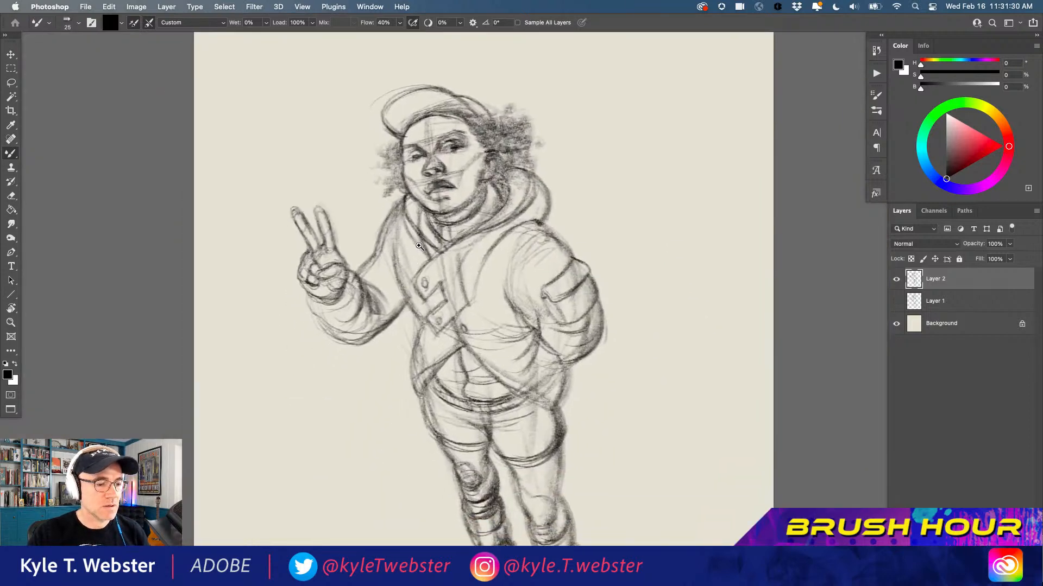
- Clear the construction lines from the face and refine the nose, full lips and cheek shading
click(419, 246)
drag(423, 173, 393, 201)
click(372, 182)
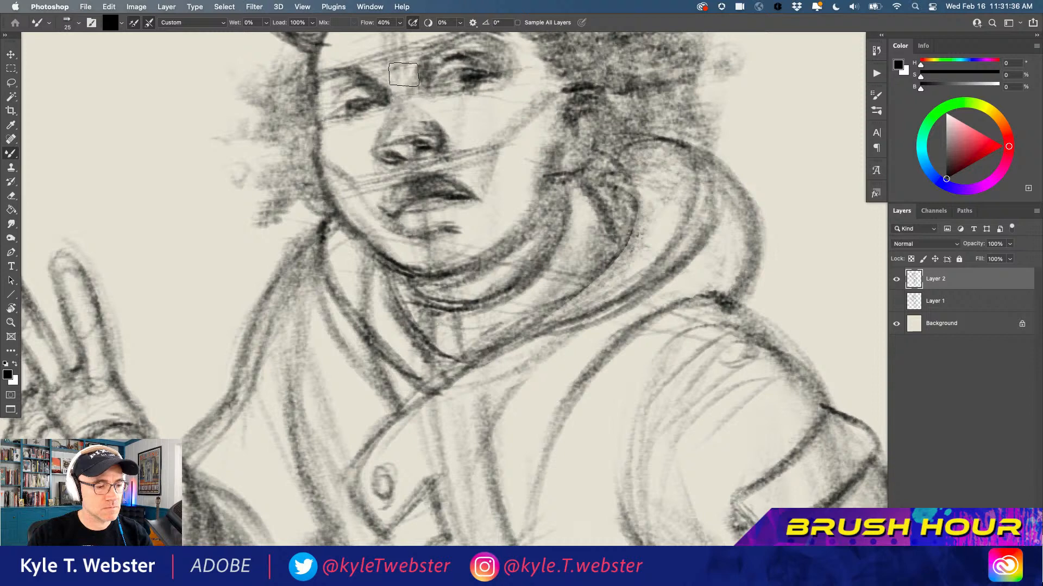
drag(403, 282, 362, 269)
drag(396, 226, 421, 227)
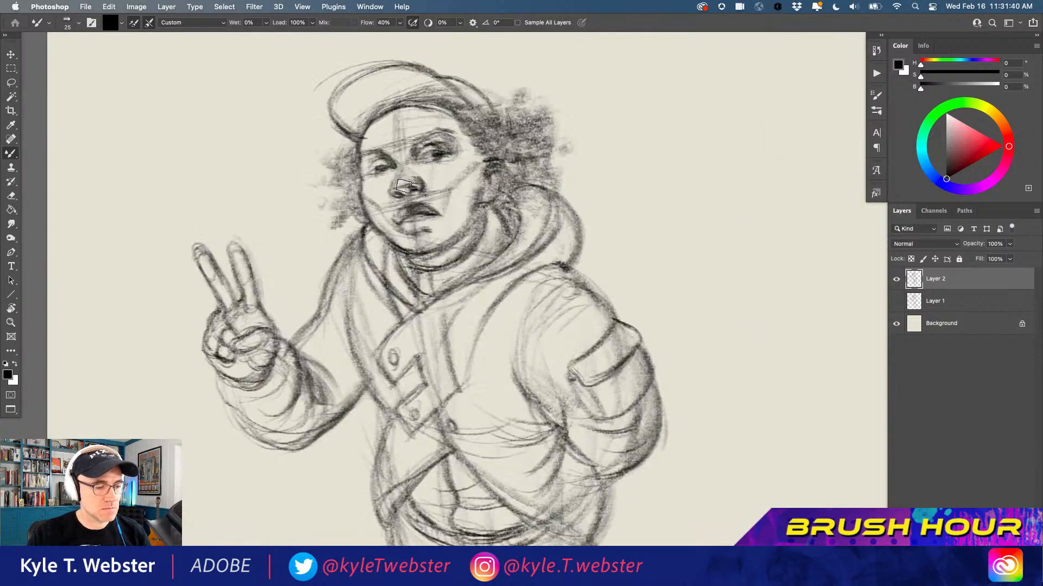
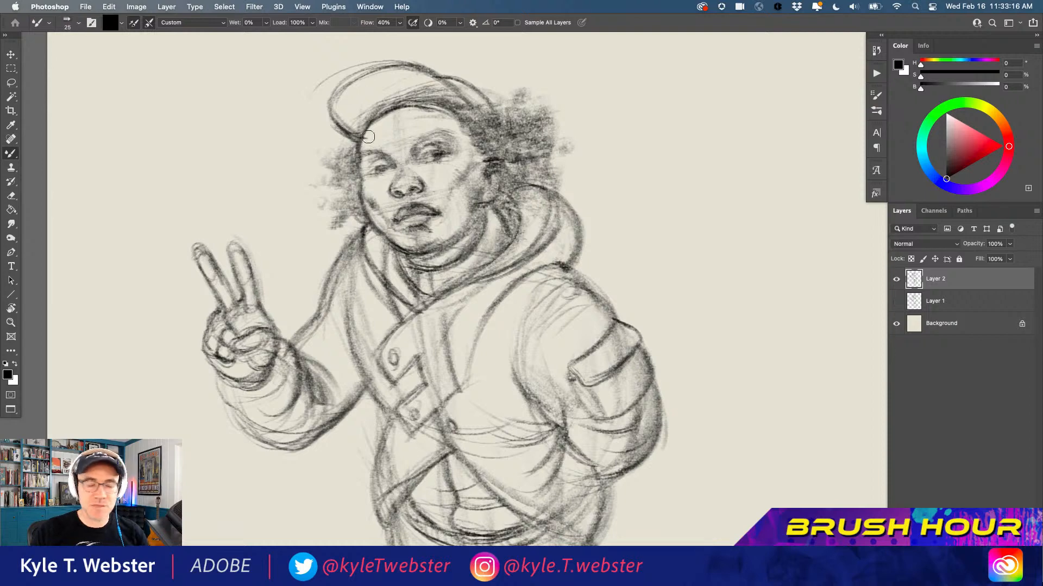
- Redraw both eyes with clear eyelids and irises
drag(372, 130, 417, 107)
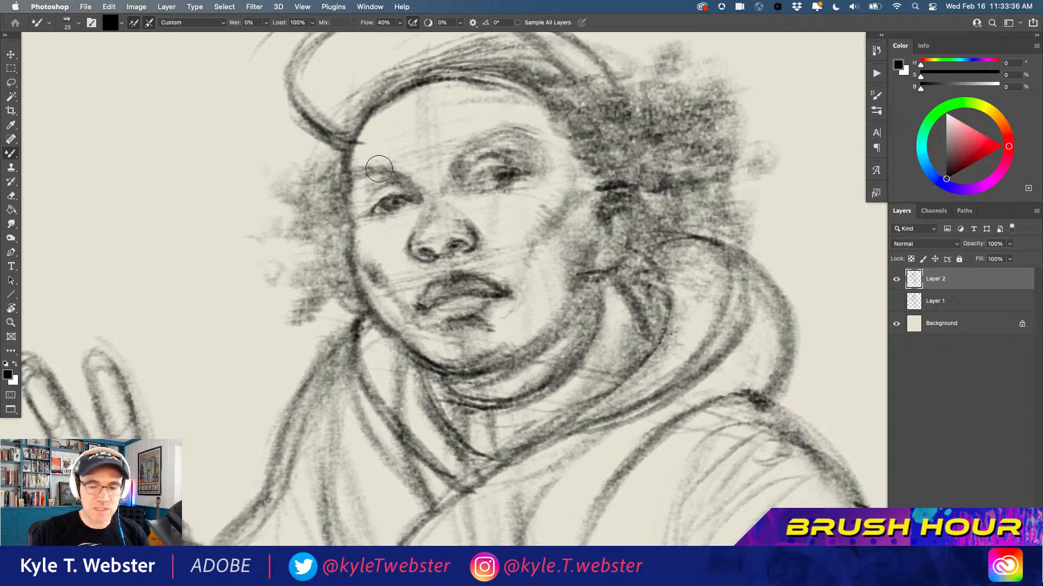
mouse_move(374, 307)
mouse_down()
mouse_move(305, 279)
mouse_move(392, 297)
mouse_up()
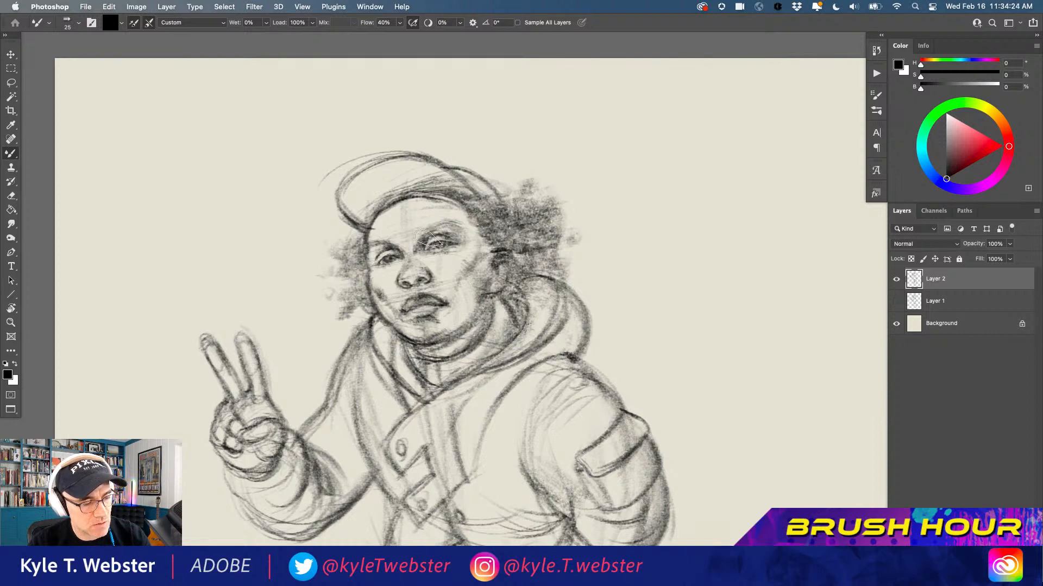
drag(429, 241, 432, 238)
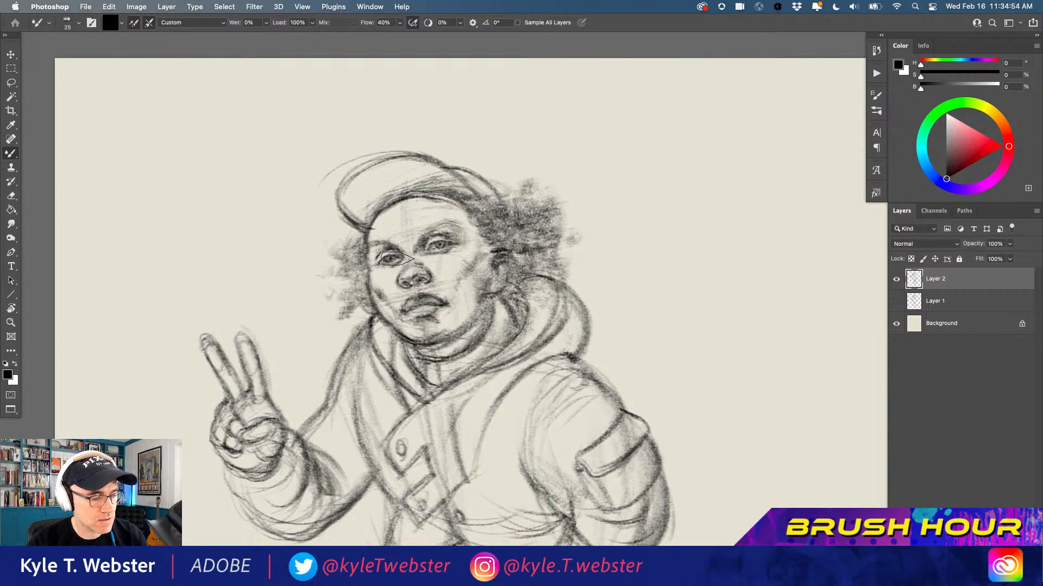
key(super+z)
scroll(420, 259, up, 5)
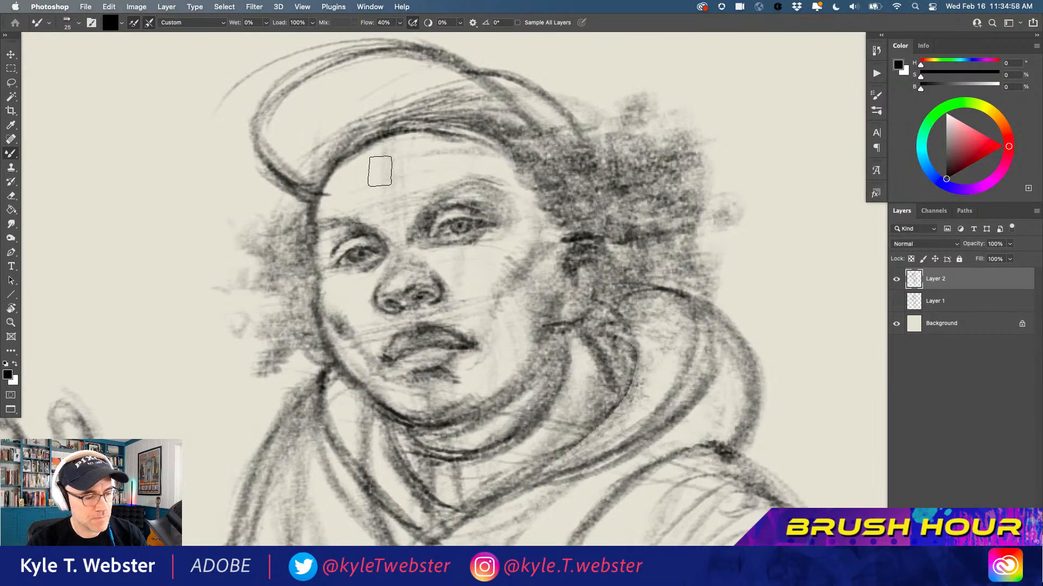
scroll(397, 356, down, 5)
drag(380, 360, 408, 280)
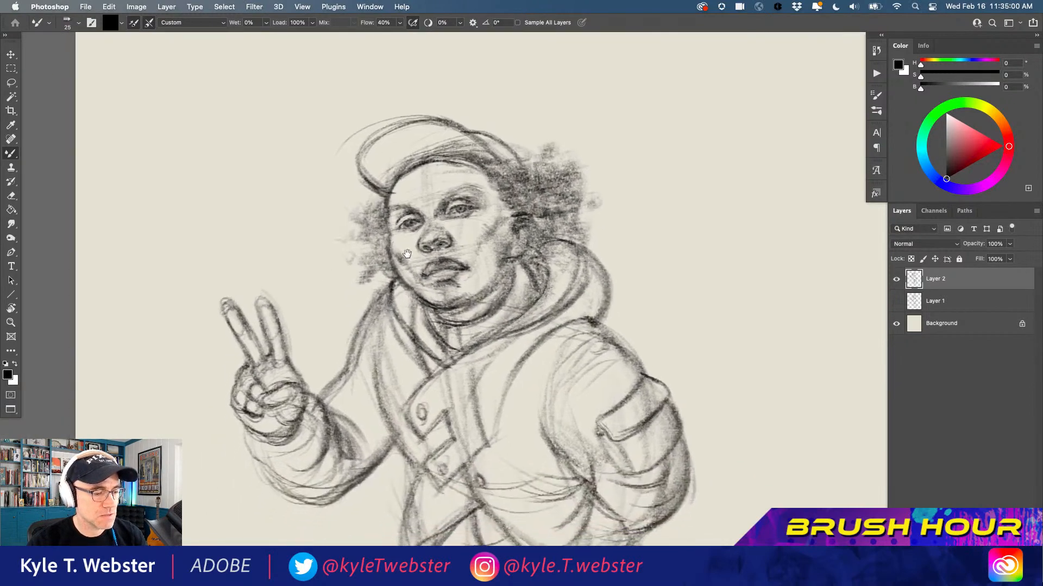
- Draw a darker arched eyebrow above the eye nearest the ear
scroll(407, 277, up, 5)
drag(479, 125, 425, 190)
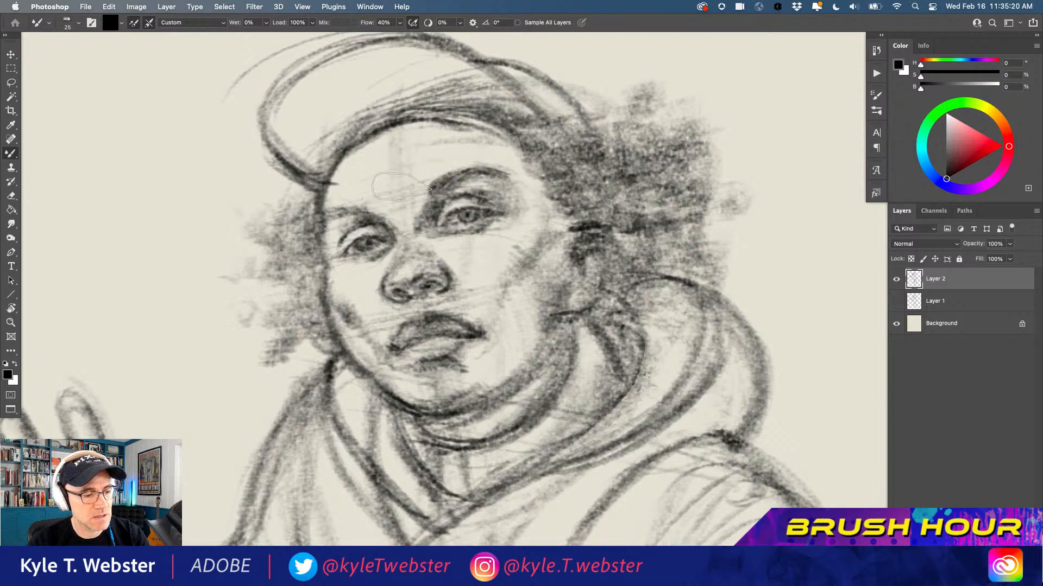
alt+super+click(370, 311)
alt+super+click(369, 311)
- Darken the other eyebrow, beside the cap's brim, and strengthen the eye beneath it
super+click(356, 303)
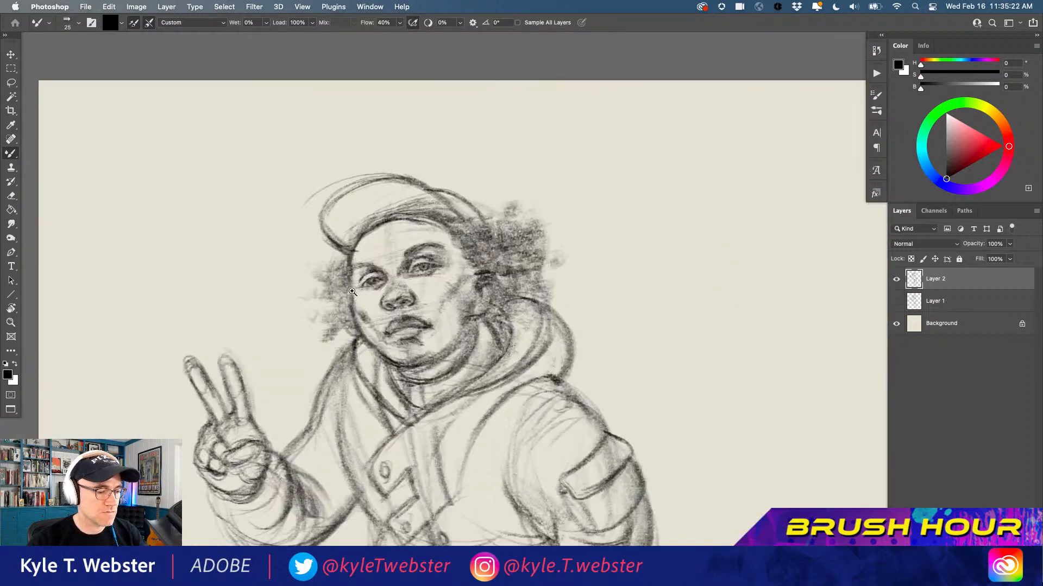
super+click(352, 290)
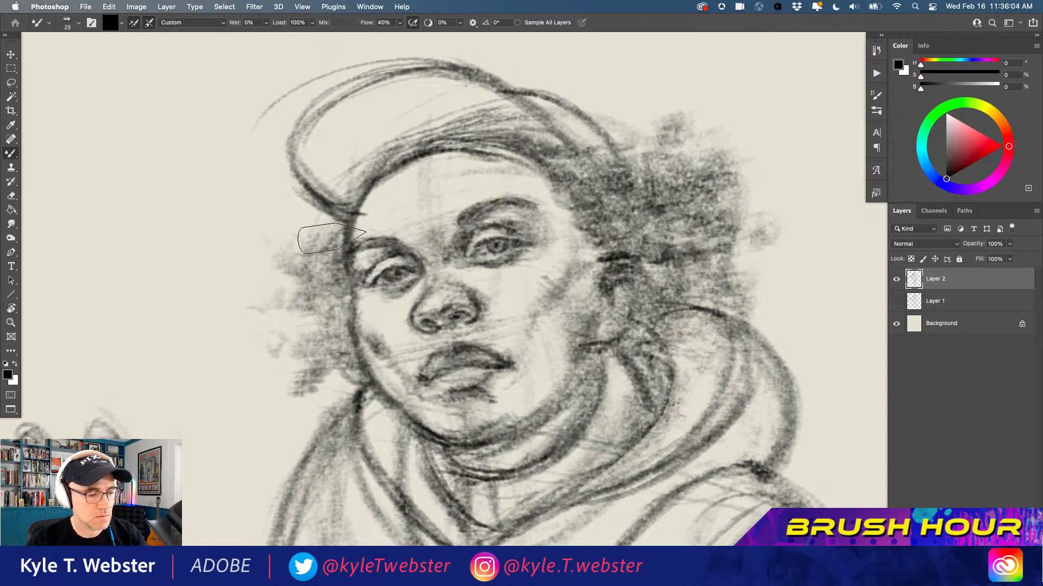
mouse_move(407, 328)
mouse_down()
mouse_move(378, 319)
mouse_move(426, 197)
mouse_up()
super+click(455, 196)
mouse_move(432, 308)
mouse_down()
mouse_move(427, 334)
mouse_move(404, 327)
mouse_up()
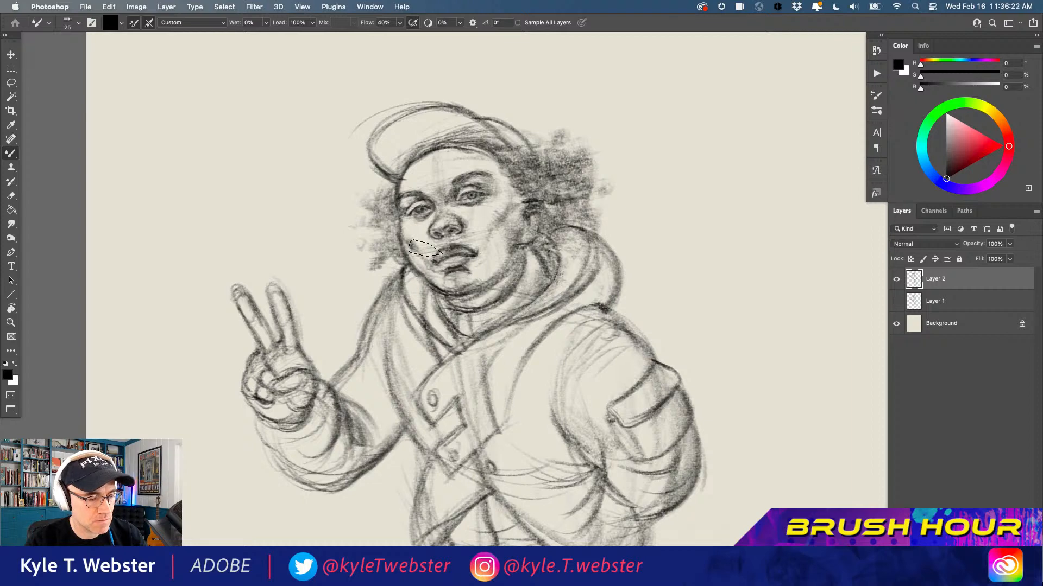
key(super+minus)
drag(390, 425, 379, 284)
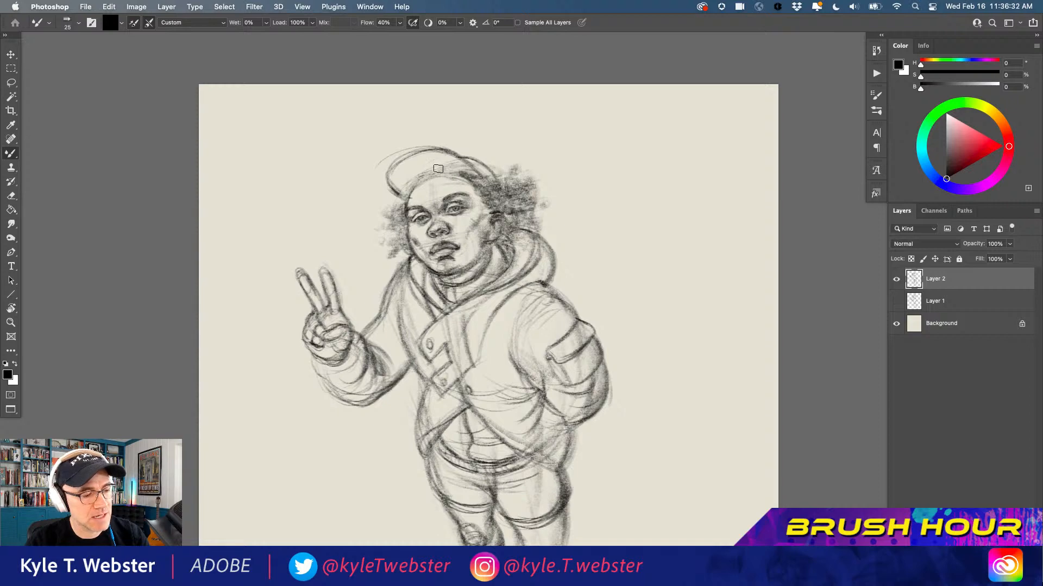
- Soften the shading along the cap brim's inner edge and darken the hairline at the temple
click(410, 215)
drag(442, 152, 445, 189)
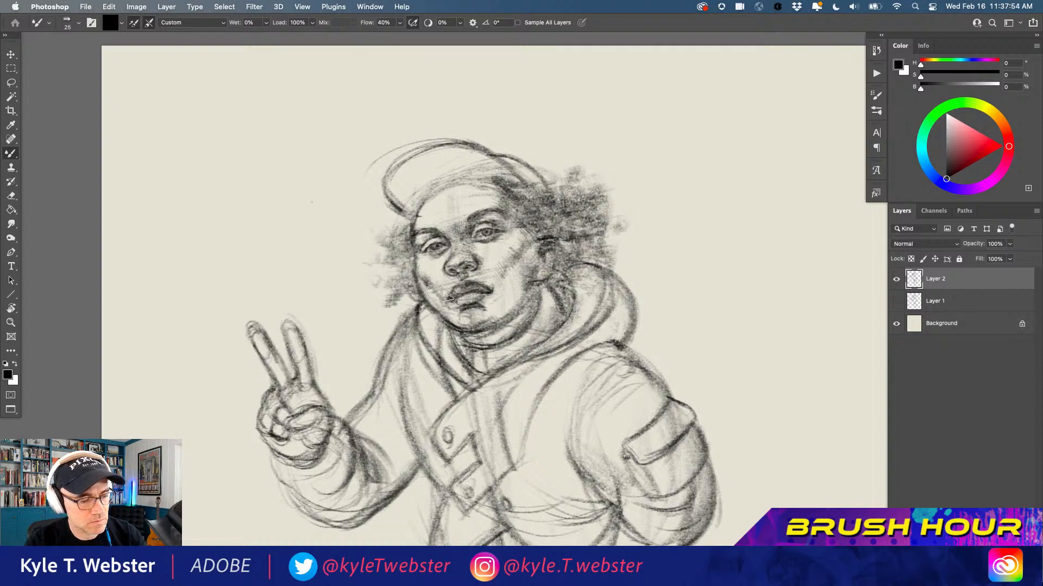
alt+click(433, 359)
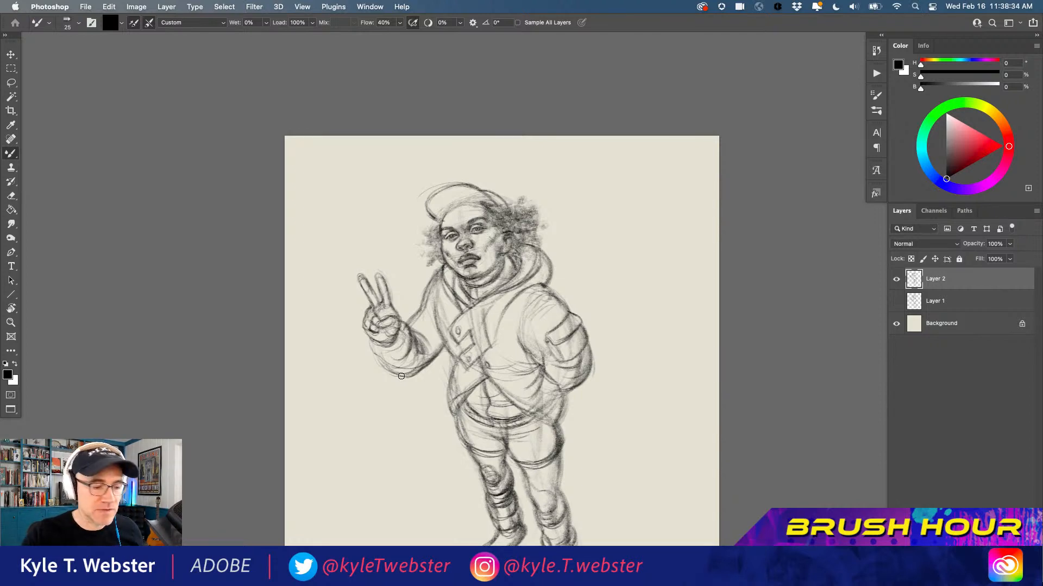
- Reinforce the jacket's lower front edges on both flaps, down to their pointed corners
super+click(441, 360)
super+click(444, 296)
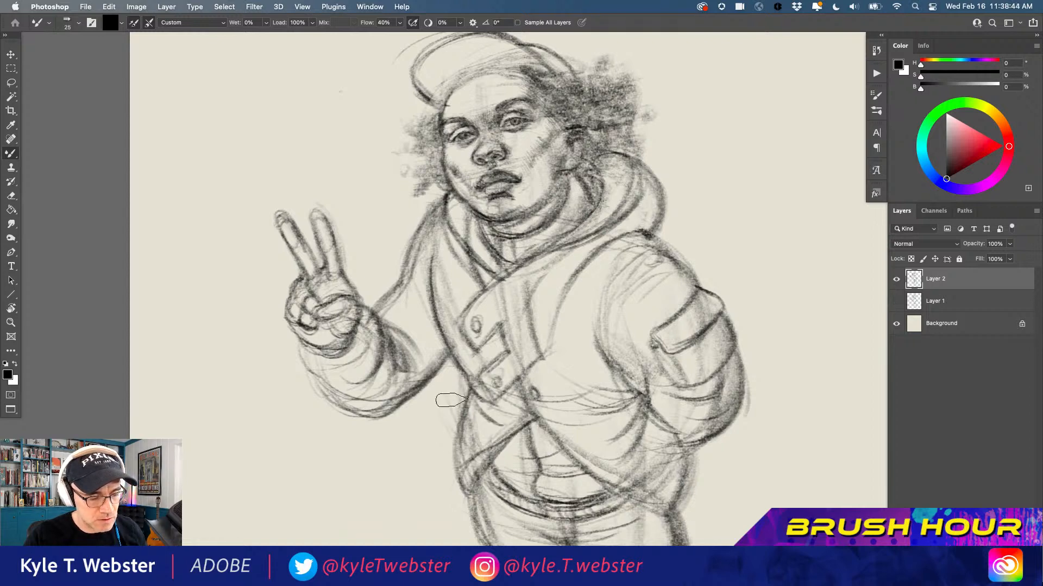
drag(452, 468, 434, 390)
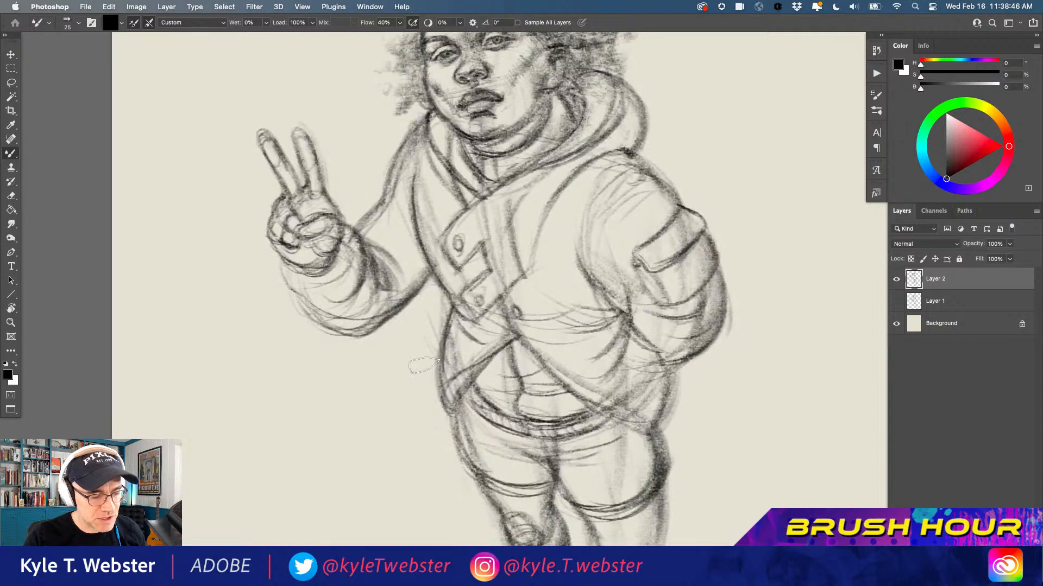
mouse_move(515, 337)
mouse_down()
mouse_move(451, 432)
mouse_move(472, 386)
mouse_move(456, 422)
mouse_move(470, 387)
mouse_move(457, 410)
mouse_up()
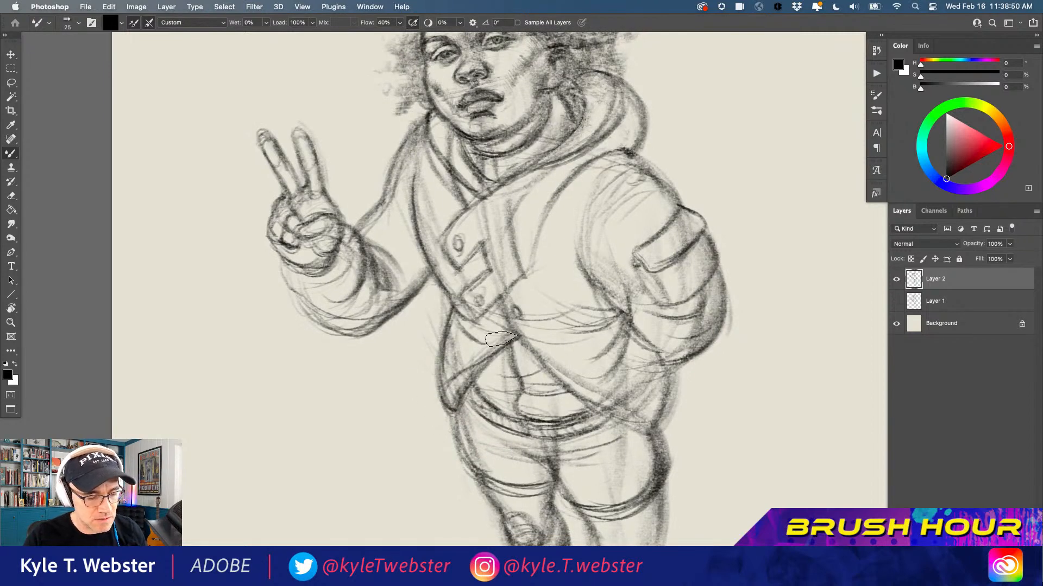
mouse_move(515, 339)
mouse_down()
mouse_move(553, 372)
mouse_move(647, 424)
mouse_up()
mouse_move(594, 404)
mouse_down()
mouse_move(661, 424)
mouse_move(624, 423)
mouse_move(624, 410)
mouse_move(664, 403)
mouse_move(646, 434)
mouse_move(673, 381)
mouse_up()
drag(656, 424, 673, 377)
- Darken the jacket folds at the waist and the lower sleeve folds of the arm held behind the back
mouse_move(637, 340)
mouse_down()
mouse_move(666, 380)
mouse_move(663, 402)
mouse_up()
drag(636, 332, 675, 341)
drag(630, 329, 687, 341)
mouse_move(629, 314)
mouse_down()
mouse_move(677, 337)
mouse_move(709, 320)
mouse_up()
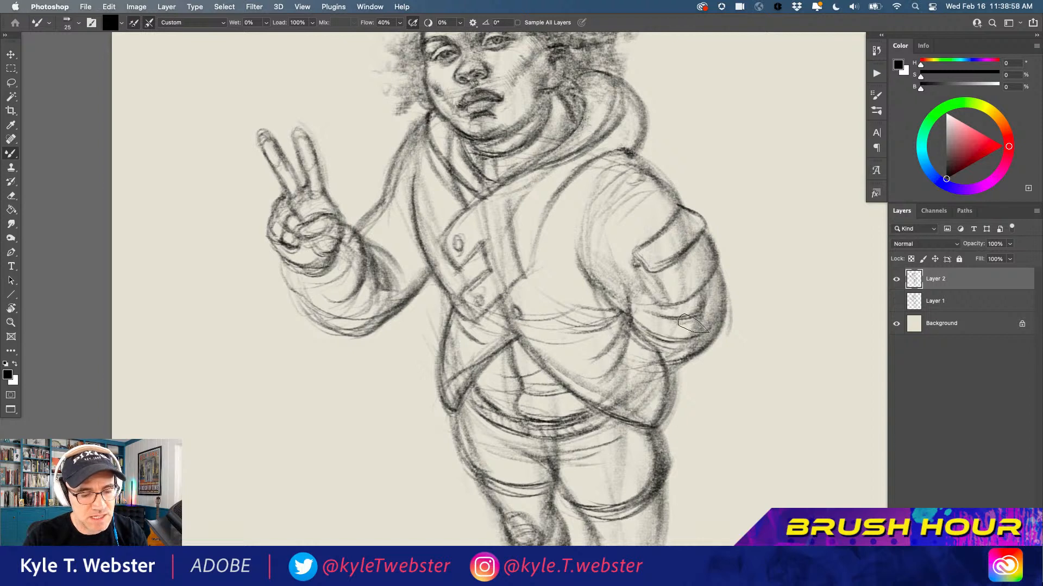
mouse_move(720, 266)
mouse_down()
mouse_move(713, 333)
mouse_move(667, 347)
mouse_move(709, 342)
mouse_up()
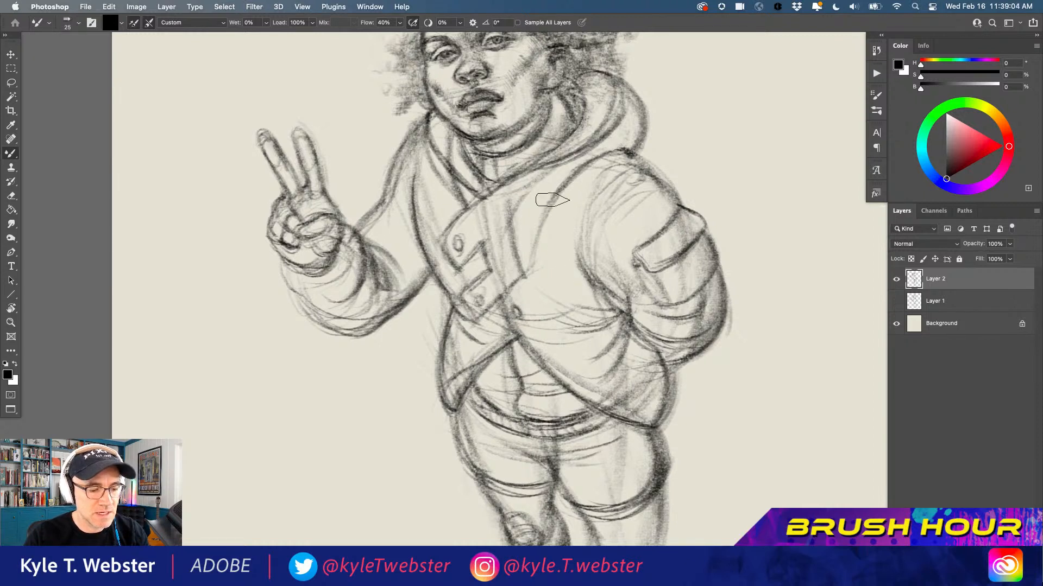
- Shade the jacket at the raised arm's armpit and darken the raised hand's fingers
mouse_move(419, 220)
mouse_down()
mouse_move(426, 134)
mouse_move(415, 215)
mouse_move(407, 169)
mouse_move(421, 239)
mouse_move(404, 175)
mouse_move(420, 237)
mouse_move(391, 220)
mouse_up()
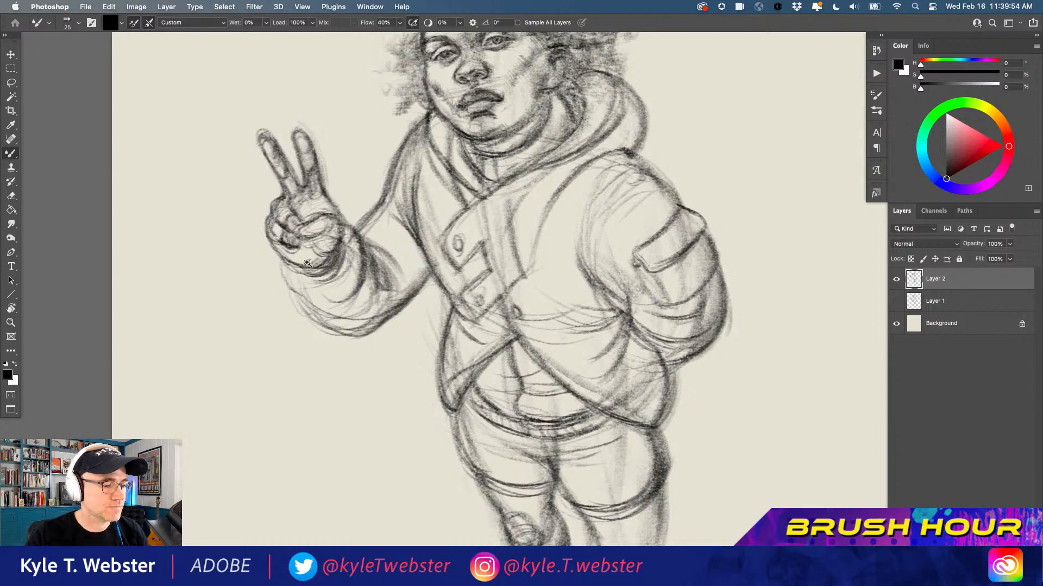
click(295, 167)
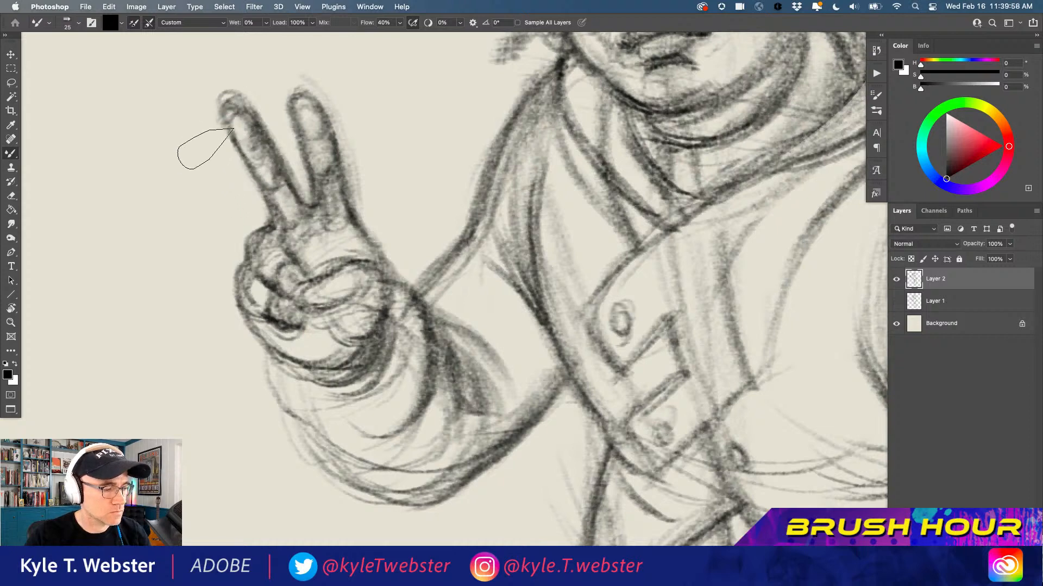
alt+click(265, 253)
click(266, 292)
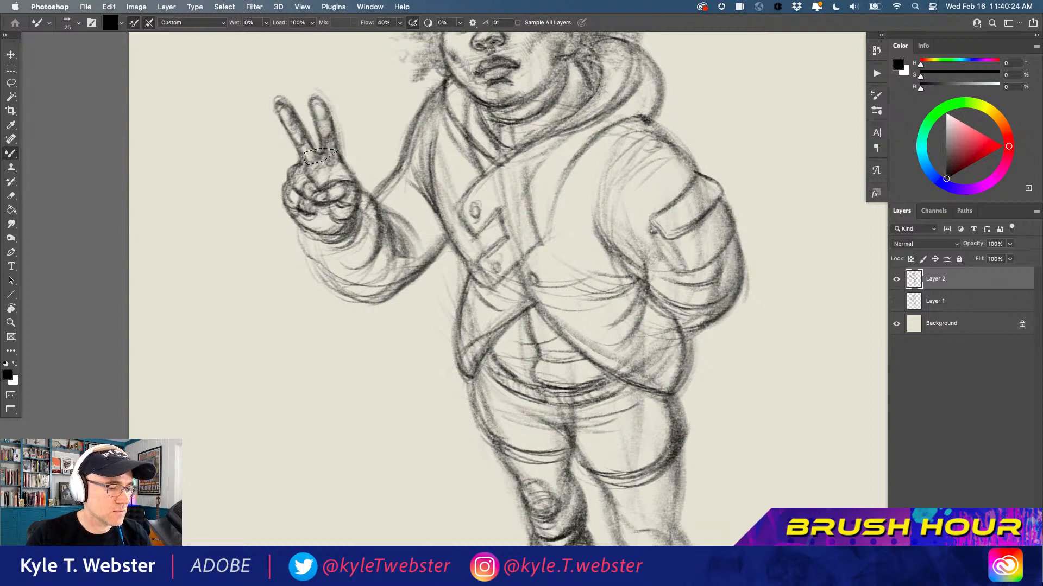
- Darken the curly hair around the ear and redefine the ear's contour
alt+click(326, 249)
drag(295, 300, 293, 316)
drag(397, 145, 370, 194)
super+click(450, 164)
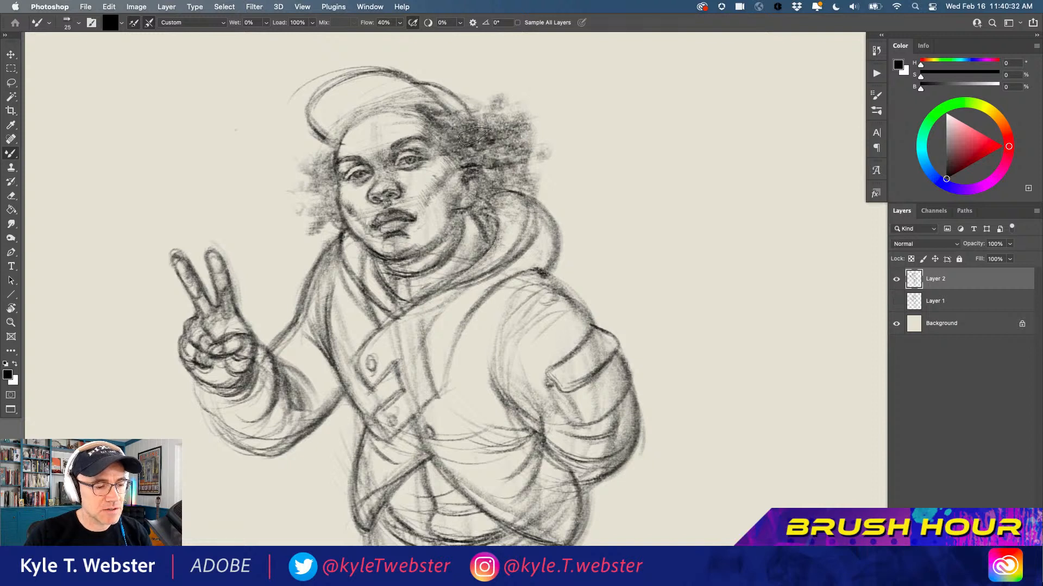
mouse_move(459, 153)
mouse_down()
mouse_move(490, 145)
mouse_move(444, 136)
mouse_move(450, 159)
mouse_move(429, 141)
mouse_move(481, 172)
mouse_move(483, 154)
mouse_move(476, 195)
mouse_move(451, 208)
mouse_move(453, 191)
mouse_move(445, 195)
mouse_move(459, 184)
mouse_move(444, 199)
mouse_move(450, 191)
mouse_up()
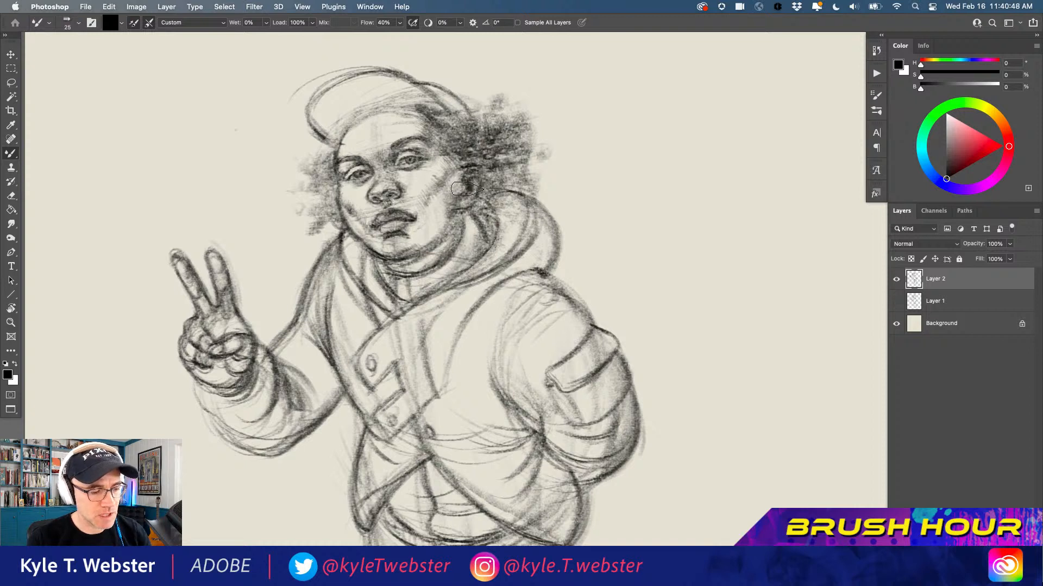
drag(471, 183, 480, 190)
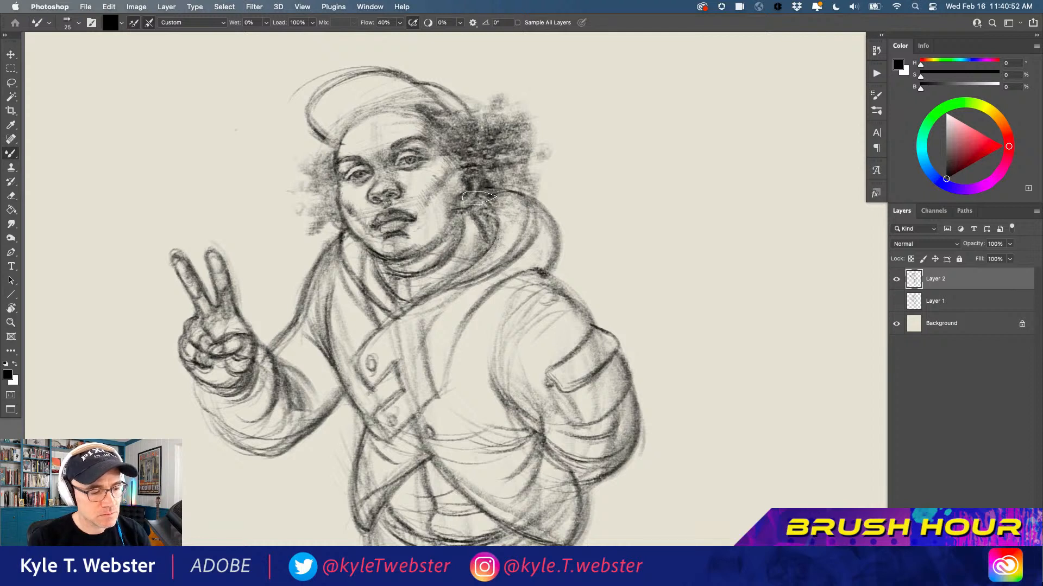
mouse_move(479, 198)
mouse_down()
mouse_move(505, 209)
mouse_move(489, 177)
mouse_move(505, 175)
mouse_move(491, 166)
mouse_move(505, 176)
mouse_move(493, 178)
mouse_up()
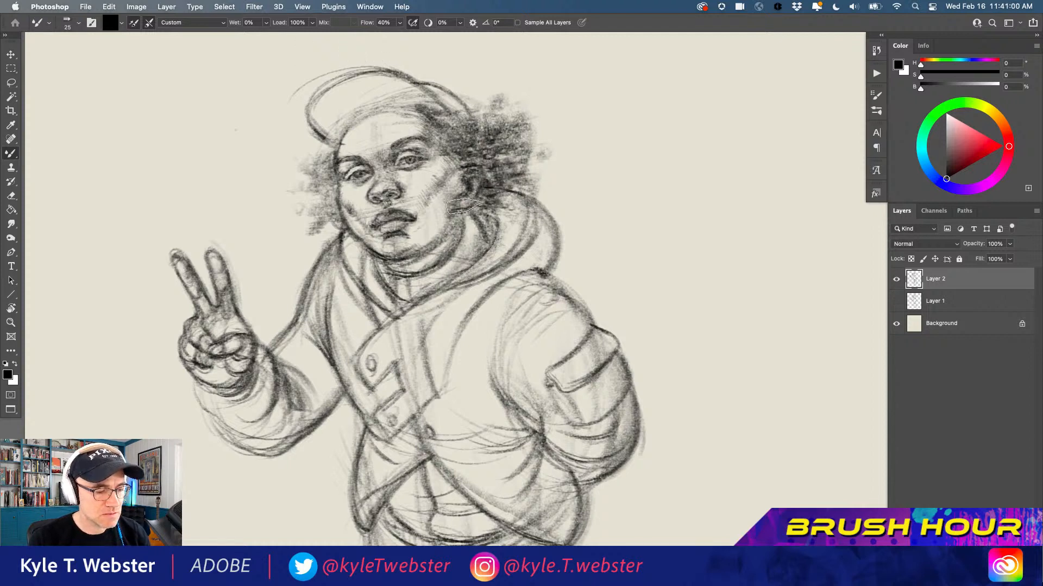
- Darken the curly hair on both sides of the face and shade the underside of the cap's brim
mouse_move(463, 206)
mouse_down()
mouse_move(455, 200)
mouse_move(449, 215)
mouse_move(457, 210)
mouse_up()
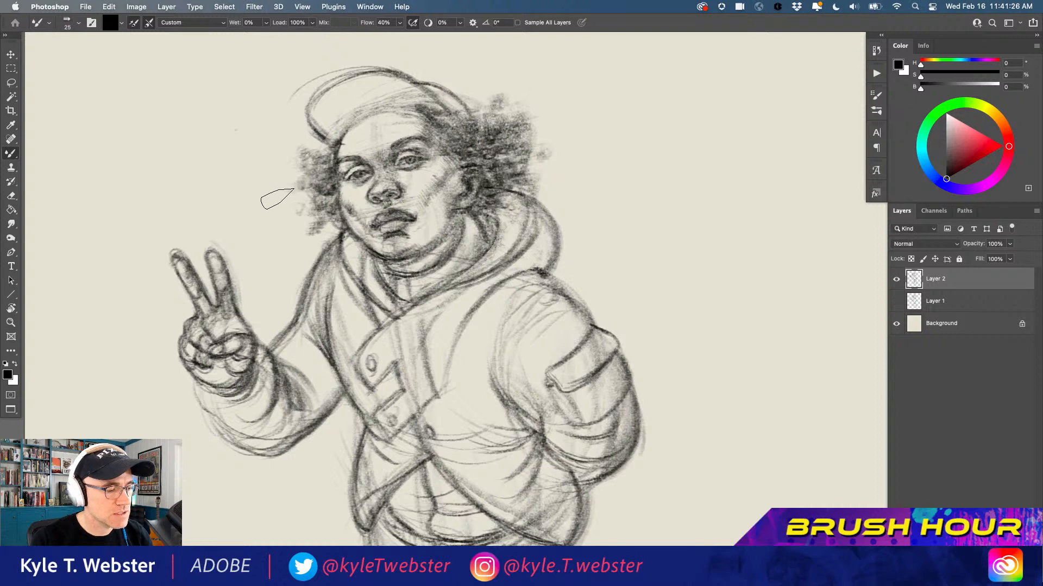
drag(301, 189, 284, 179)
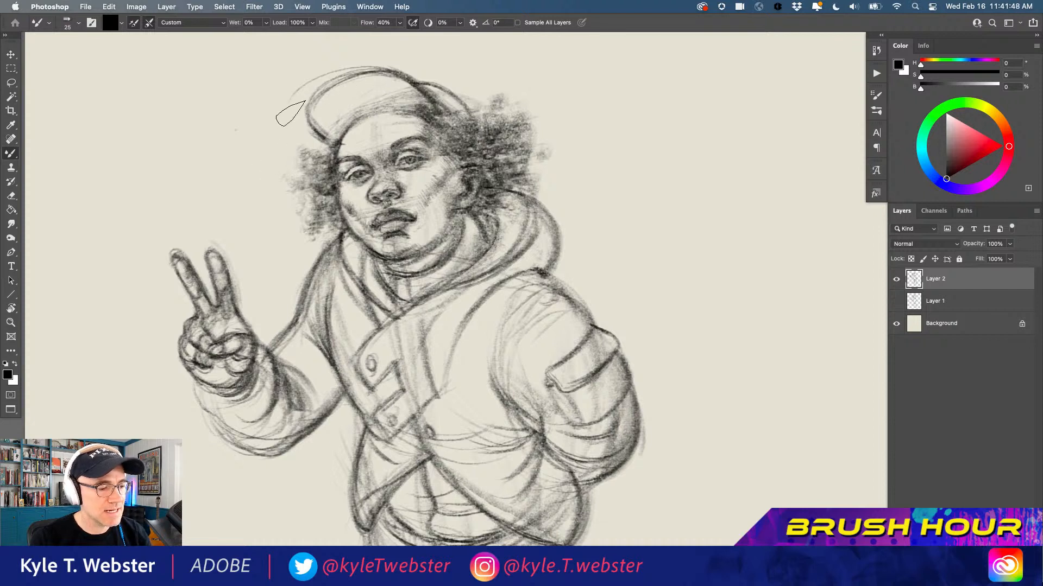
mouse_move(437, 129)
mouse_down()
mouse_move(424, 99)
mouse_move(452, 120)
mouse_move(408, 93)
mouse_move(396, 93)
mouse_move(401, 104)
mouse_move(388, 96)
mouse_move(409, 123)
mouse_move(372, 88)
mouse_move(377, 104)
mouse_move(362, 104)
mouse_move(344, 83)
mouse_move(392, 119)
mouse_move(356, 86)
mouse_move(352, 102)
mouse_move(344, 97)
mouse_move(350, 126)
mouse_move(323, 107)
mouse_move(322, 155)
mouse_move(316, 131)
mouse_move(329, 140)
mouse_move(330, 129)
mouse_move(319, 137)
mouse_move(307, 123)
mouse_move(315, 143)
mouse_move(325, 133)
mouse_move(312, 99)
mouse_move(320, 106)
mouse_move(311, 141)
mouse_up()
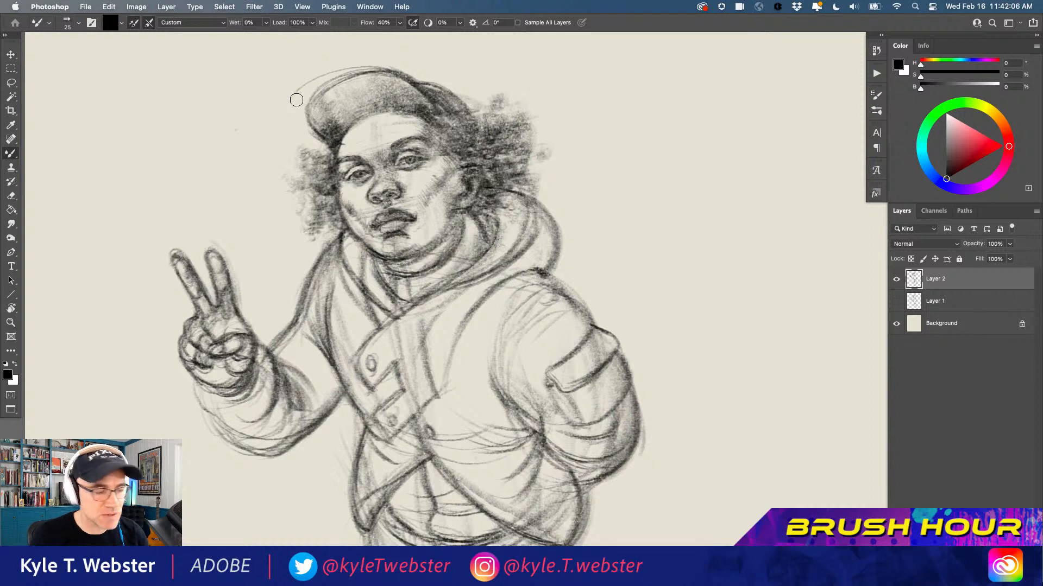
- Soften the outer curls and the shading beside the face with the Smudge tool at 69% strength
click(5, 226)
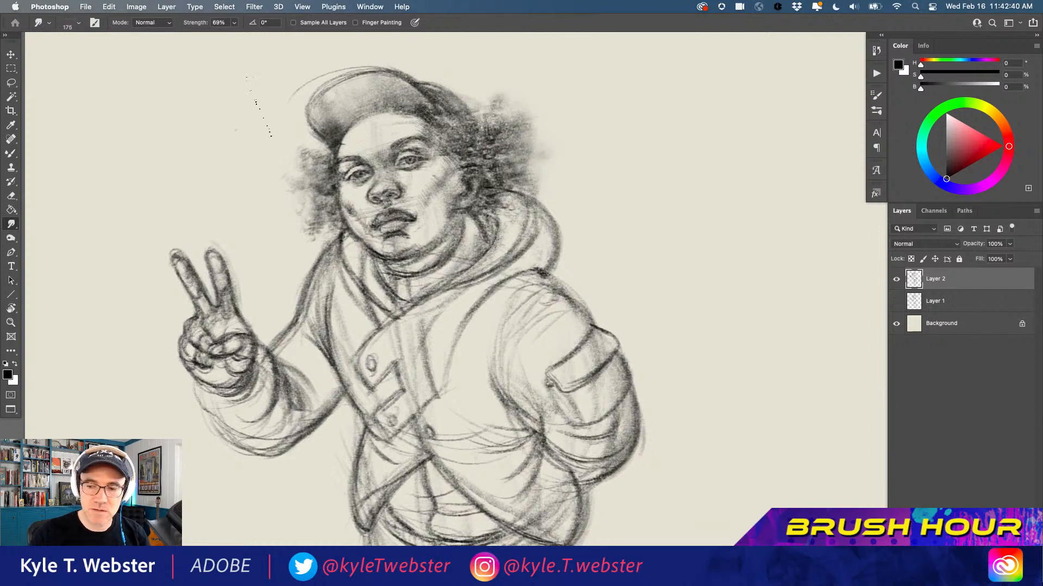
drag(391, 324, 358, 324)
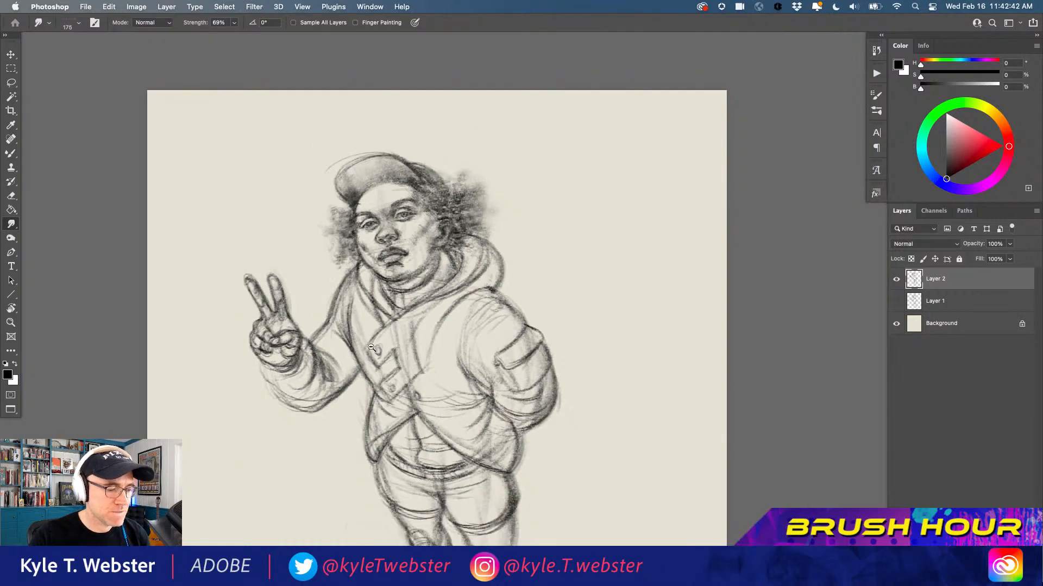
mouse_move(389, 280)
mouse_down()
mouse_move(388, 233)
mouse_move(419, 234)
mouse_up()
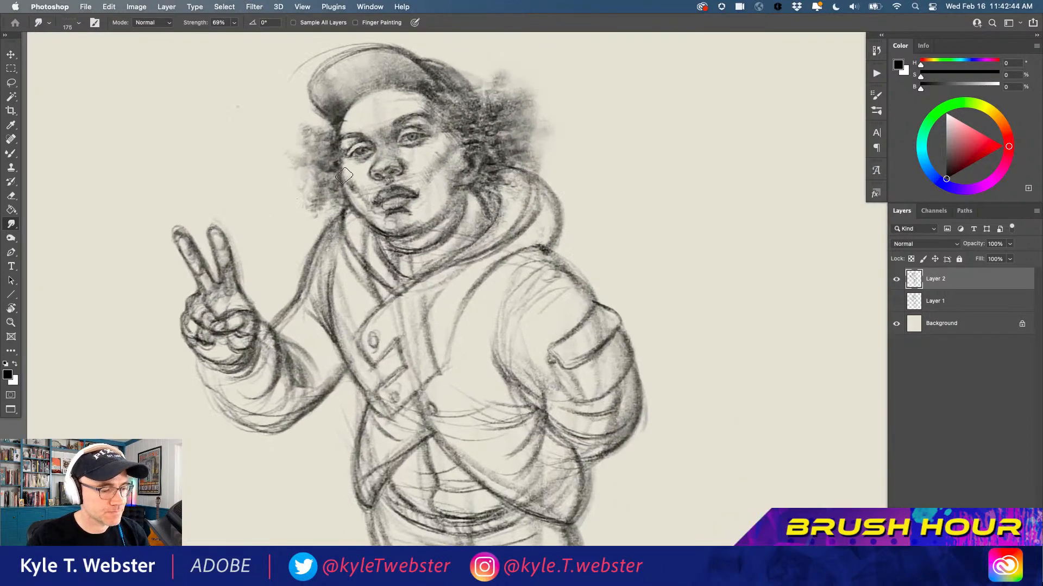
mouse_move(353, 209)
mouse_down()
mouse_move(342, 174)
mouse_move(365, 214)
mouse_up()
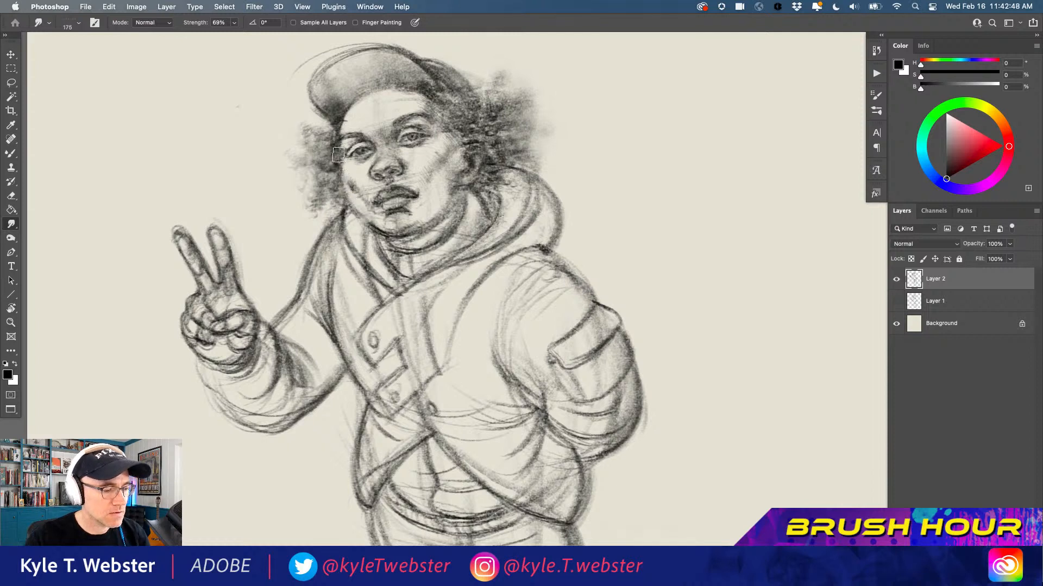
- Build up the curls around the ear with the Mixer Brush and add tone to the cheek and jaw, alternating with the Smudge tool
key(b)
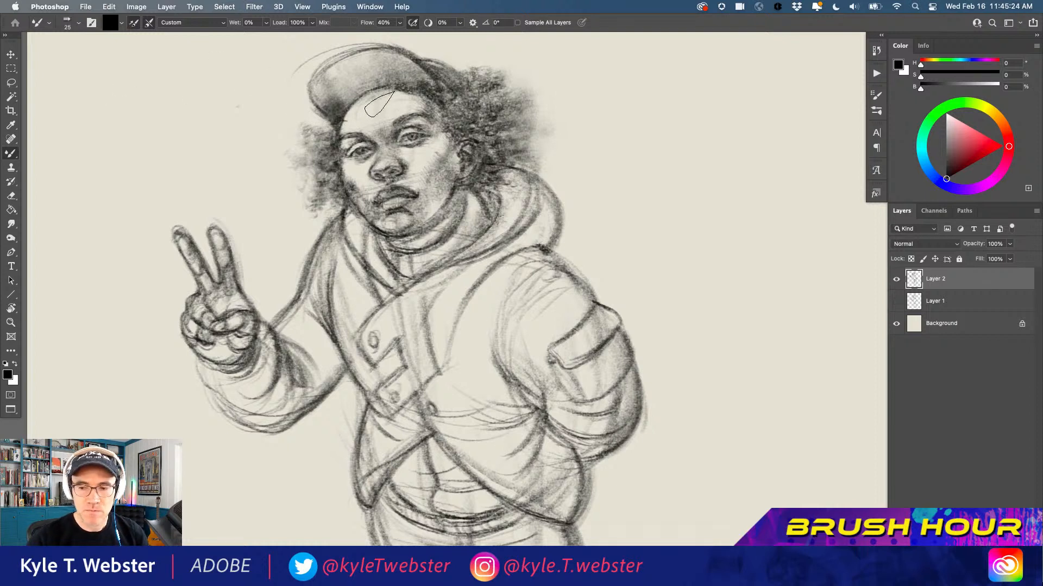
key(r)
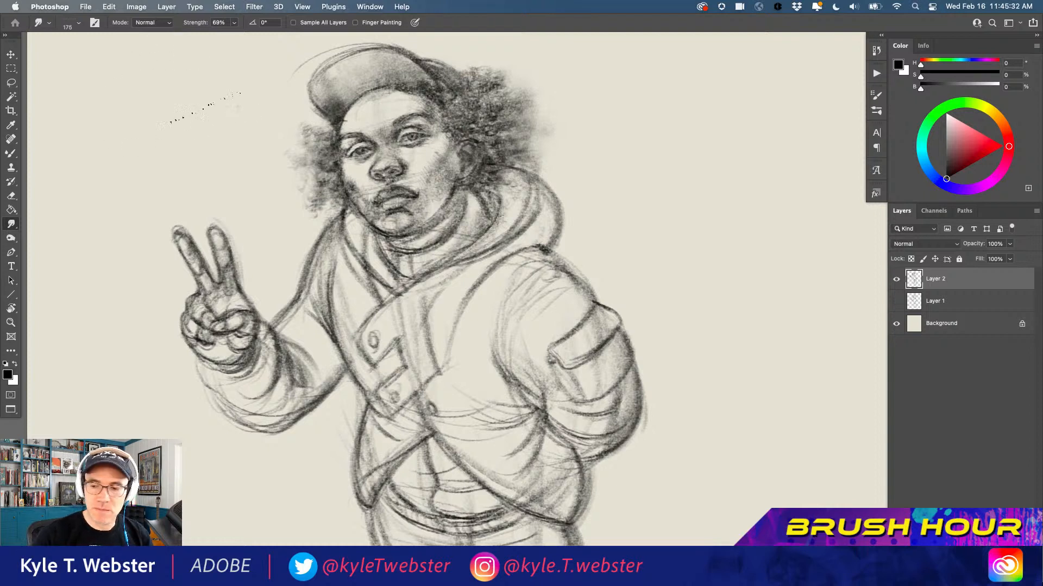
key(b)
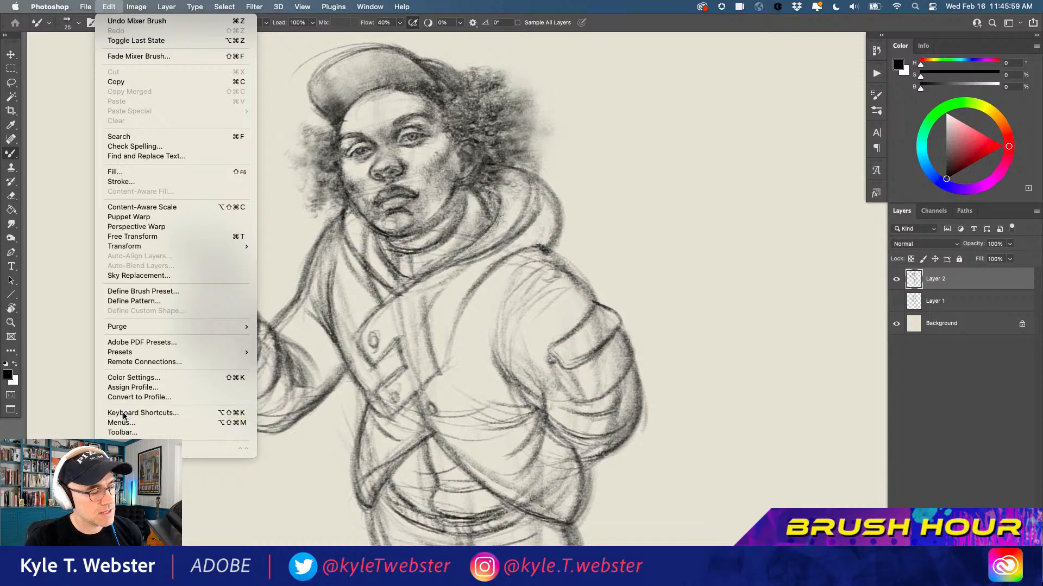
- Look up the Smudge Tool's entry in the keyboard shortcuts for tools and close the dialog without changes
click(123, 414)
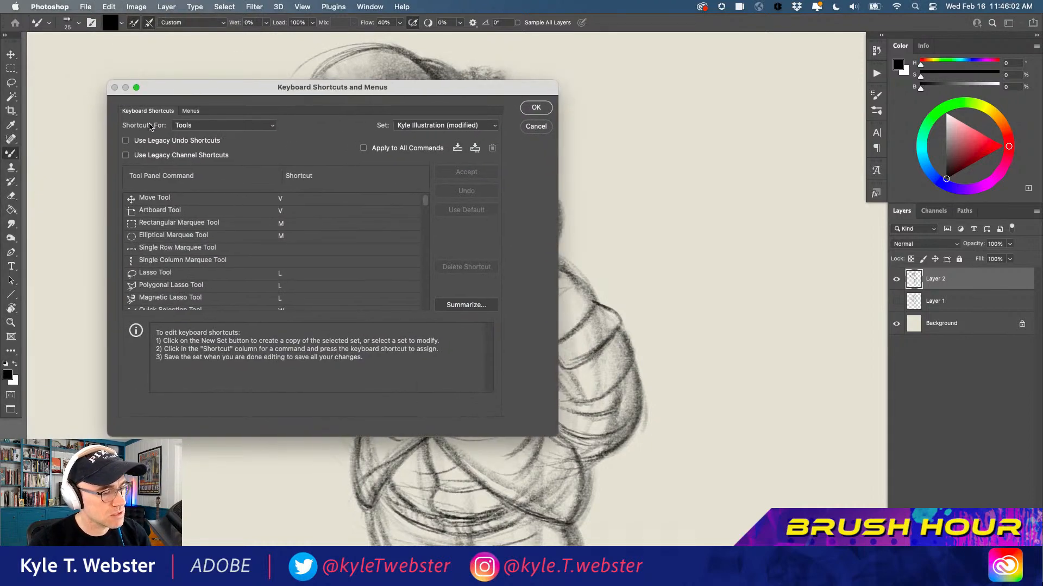
drag(426, 203, 419, 250)
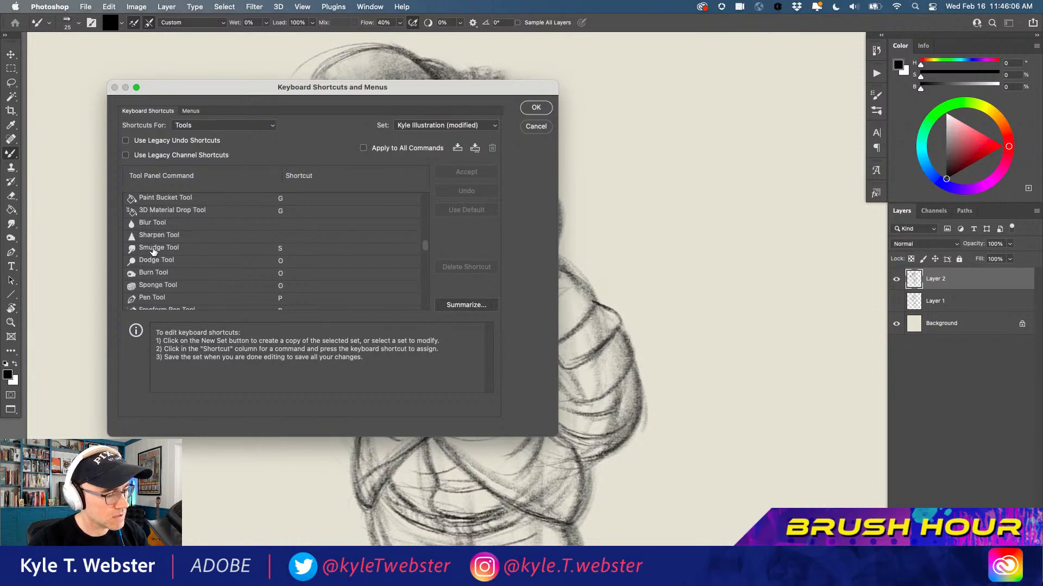
click(536, 126)
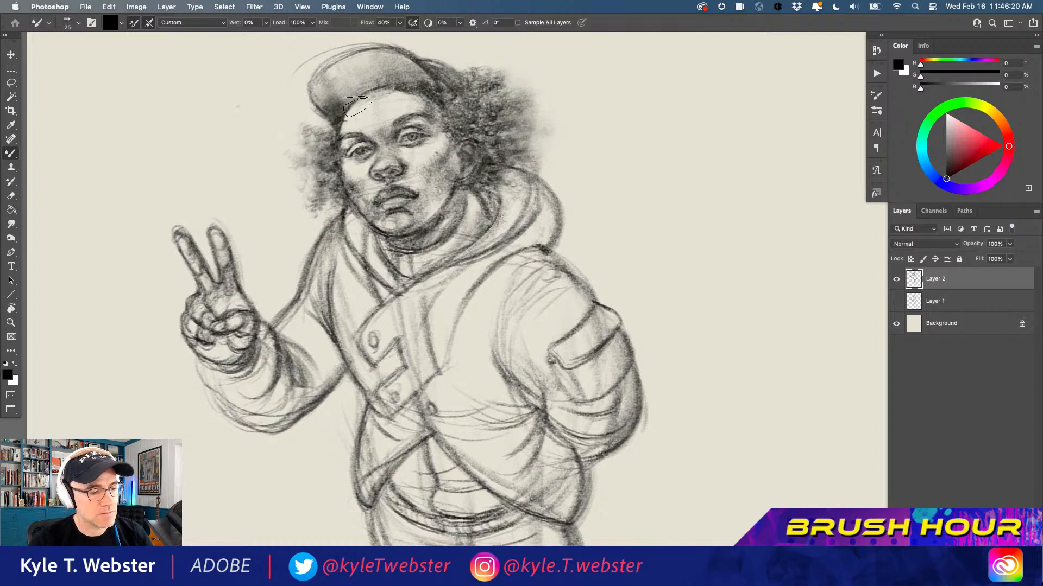
- Shade the neck area inside the hood and darken the outlines of the jacket's two button tabs
key(r)
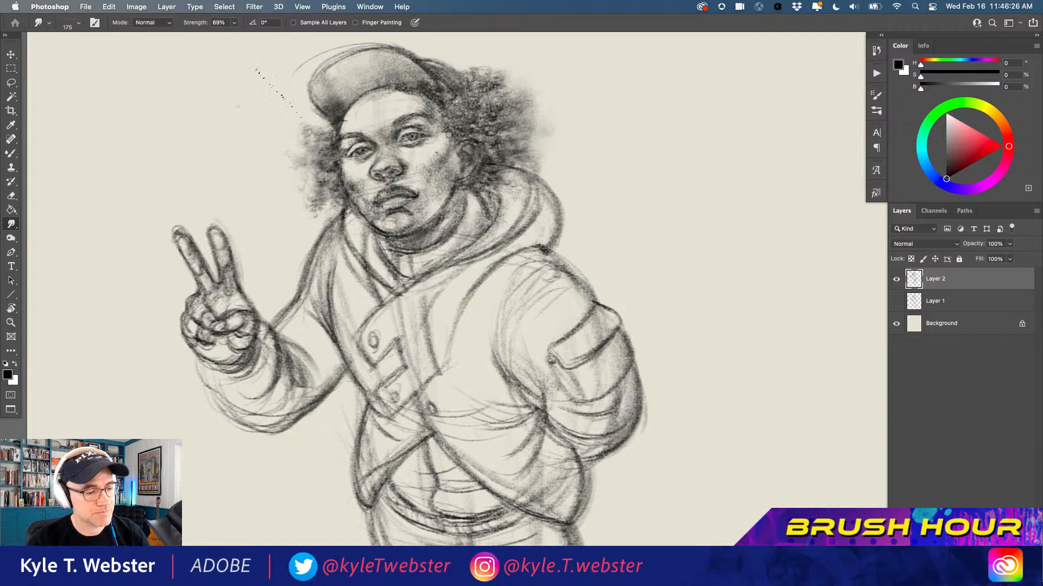
key(b)
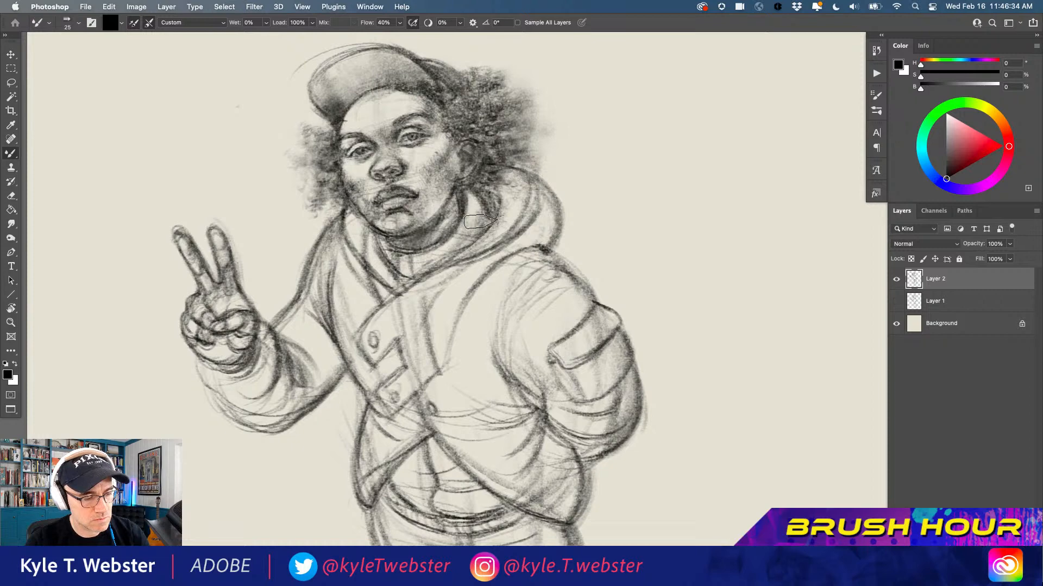
mouse_move(479, 195)
mouse_down()
mouse_move(505, 160)
mouse_move(489, 167)
mouse_move(500, 161)
mouse_move(497, 199)
mouse_up()
drag(395, 363, 359, 392)
drag(361, 401, 393, 348)
drag(434, 248, 475, 239)
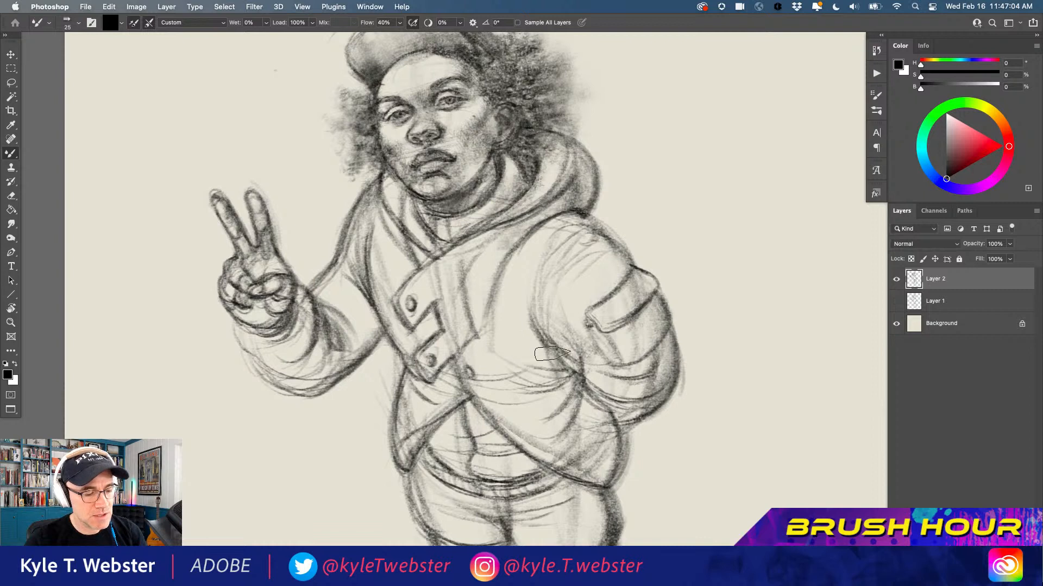
- Shade the sleeve of the arm held behind the back, from the armpit fold to below the pocket flap
mouse_move(552, 354)
mouse_down()
mouse_move(580, 348)
mouse_move(573, 370)
mouse_move(560, 327)
mouse_move(556, 366)
mouse_move(542, 364)
mouse_move(528, 301)
mouse_move(573, 330)
mouse_move(554, 306)
mouse_up()
mouse_move(593, 353)
mouse_down()
mouse_move(616, 333)
mouse_move(625, 346)
mouse_move(623, 301)
mouse_move(632, 330)
mouse_move(640, 299)
mouse_up()
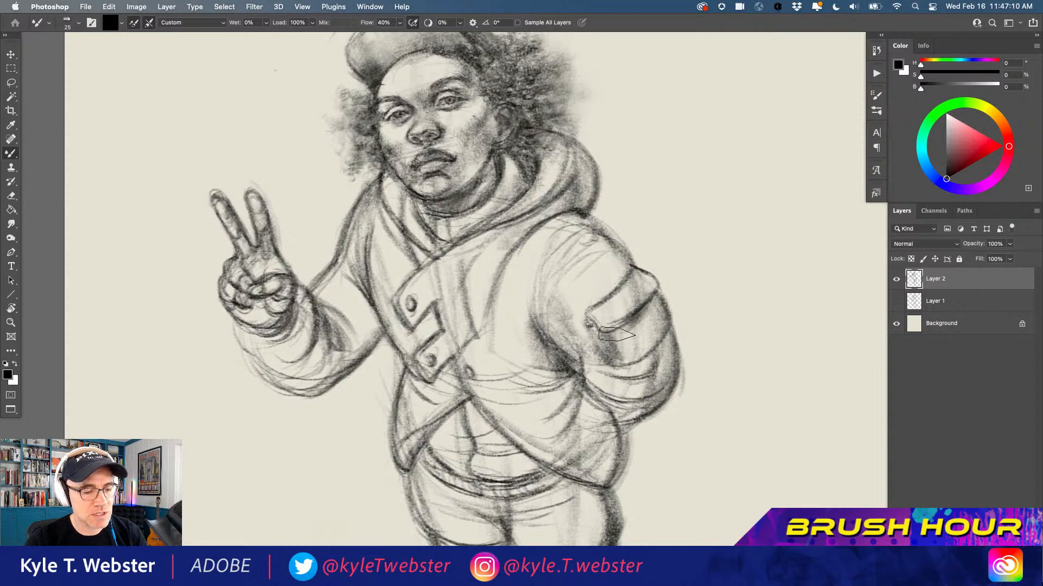
mouse_move(635, 354)
mouse_down()
mouse_move(616, 363)
mouse_move(634, 371)
mouse_move(610, 373)
mouse_move(627, 386)
mouse_move(662, 356)
mouse_move(668, 330)
mouse_move(628, 382)
mouse_move(662, 401)
mouse_move(669, 389)
mouse_move(626, 426)
mouse_move(644, 419)
mouse_move(639, 379)
mouse_move(590, 392)
mouse_up()
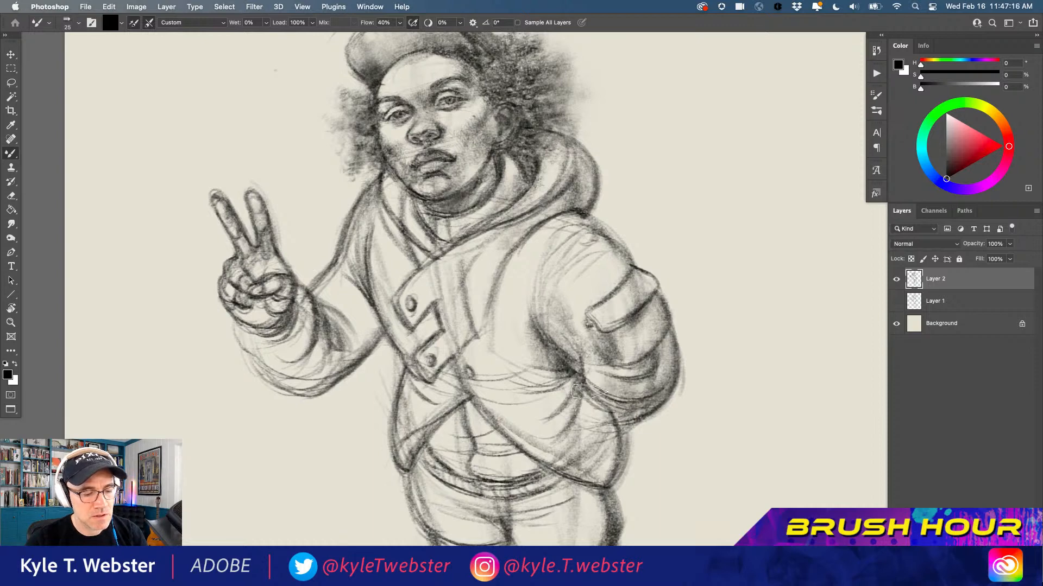
- Shade the raised arm's sleeve at the inner elbow
alt+click(456, 358)
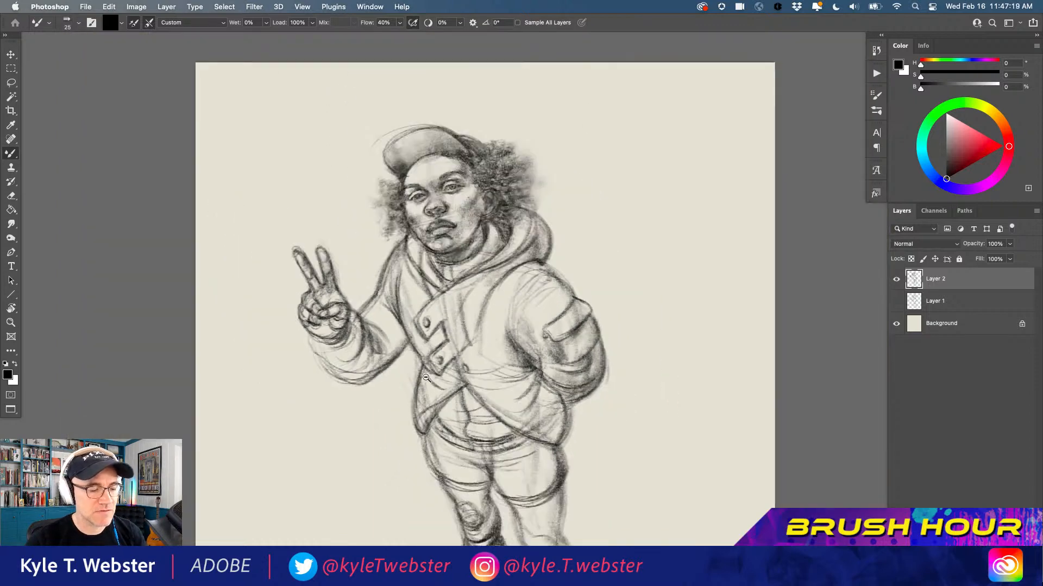
drag(403, 401, 434, 344)
super+click(421, 303)
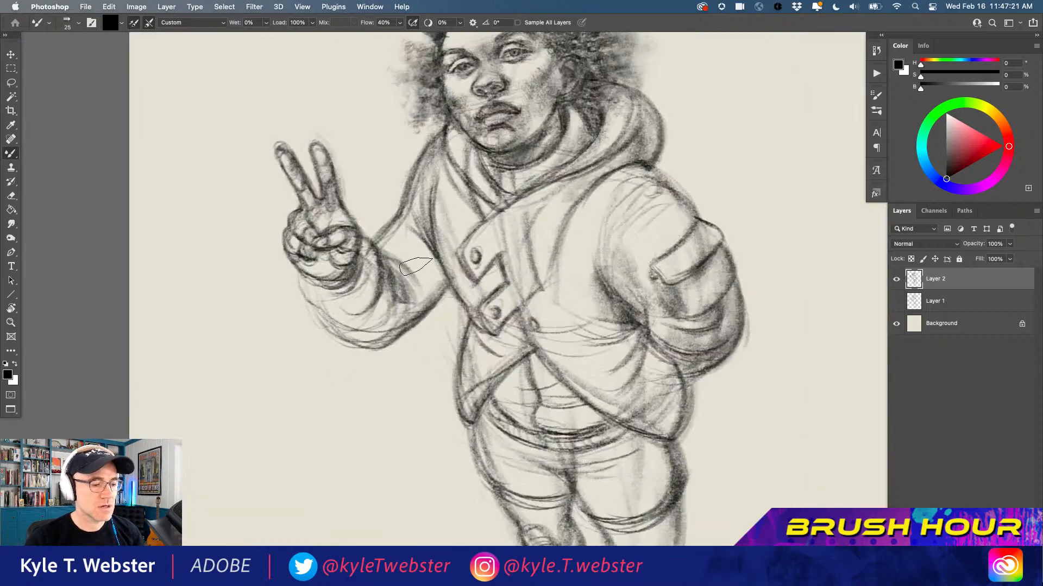
mouse_move(415, 273)
mouse_down()
mouse_move(423, 298)
mouse_move(403, 280)
mouse_move(429, 272)
mouse_move(436, 253)
mouse_move(407, 294)
mouse_move(435, 267)
mouse_move(430, 310)
mouse_move(397, 297)
mouse_up()
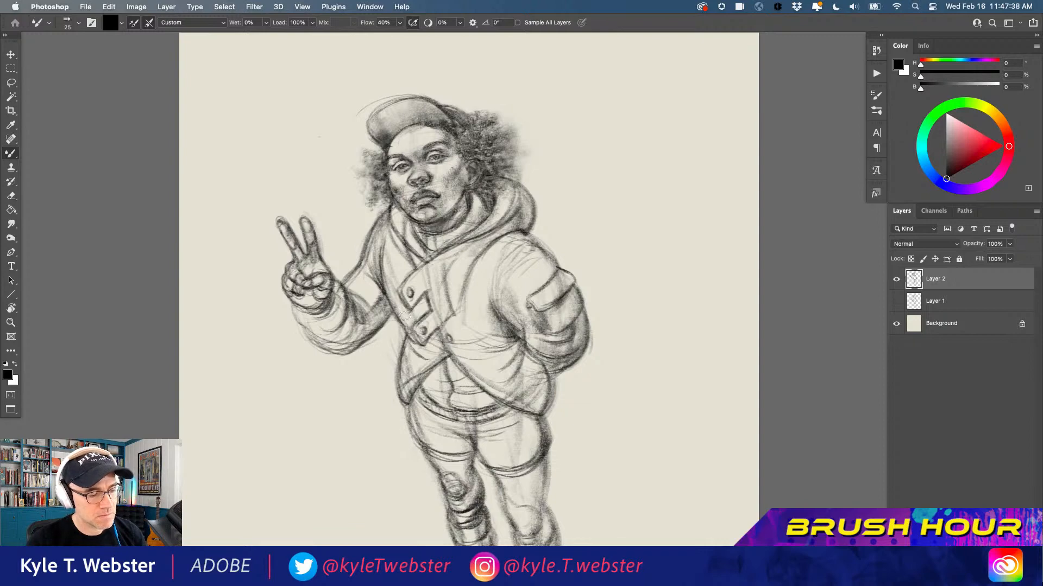
- Strengthen the button tab outlines and darken the hood's lower edge above the shoulder
super+click(425, 340)
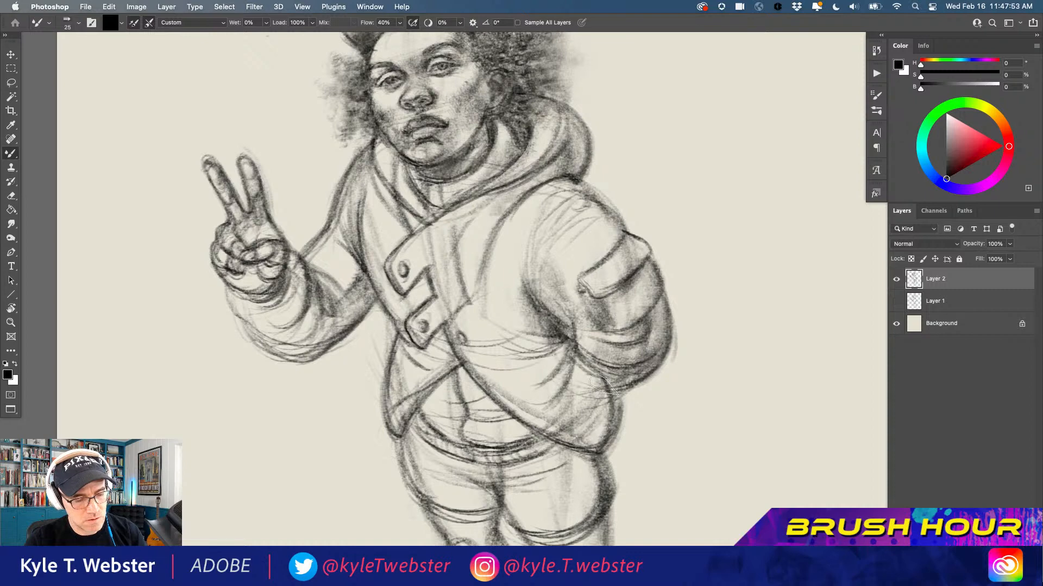
alt+super+click(413, 371)
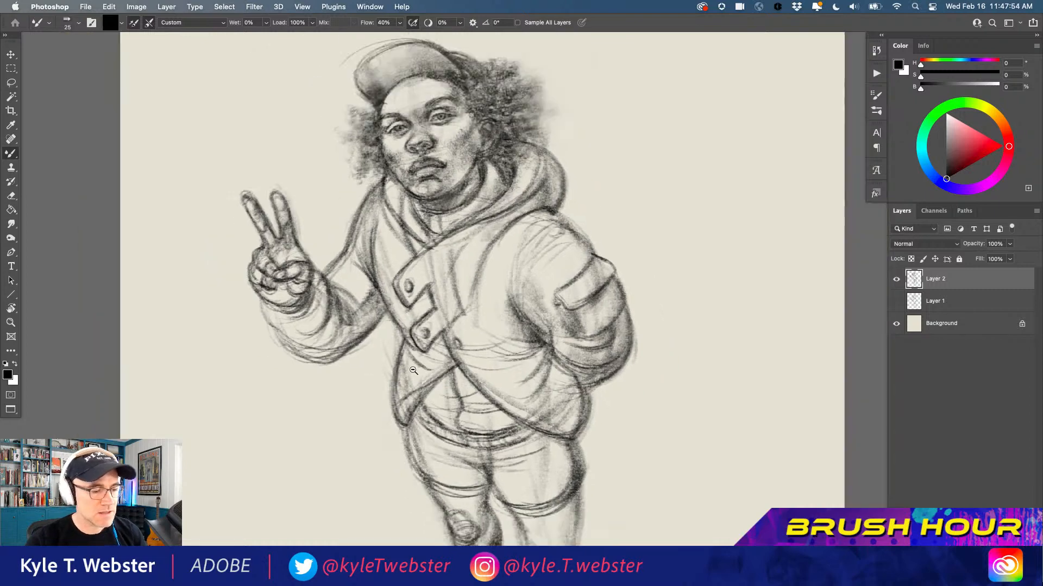
alt+super+click(413, 370)
drag(380, 383, 405, 361)
super+click(441, 345)
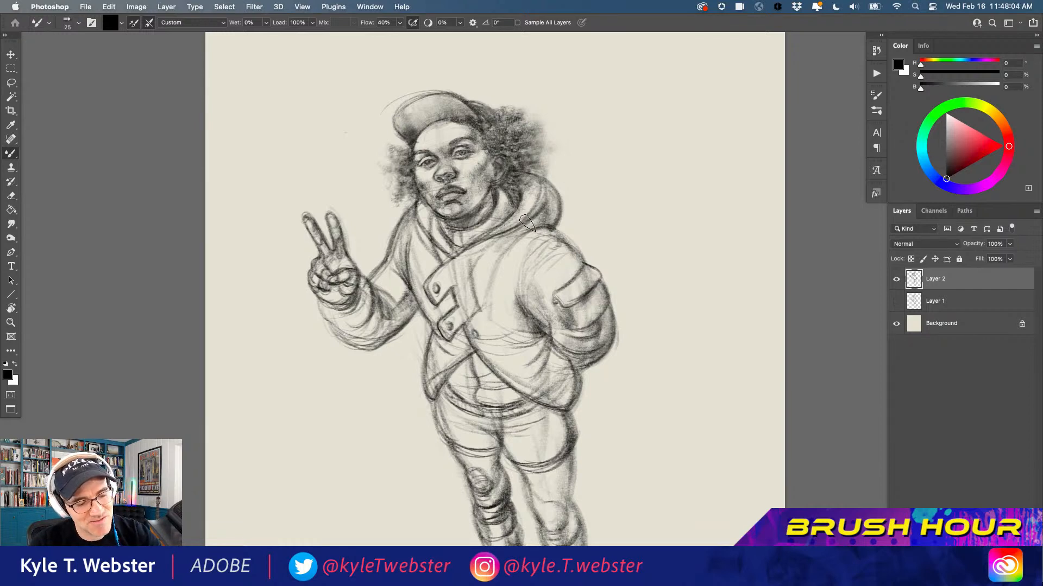
mouse_move(506, 233)
mouse_down()
mouse_move(471, 249)
mouse_move(544, 230)
mouse_move(469, 250)
mouse_move(547, 223)
mouse_up()
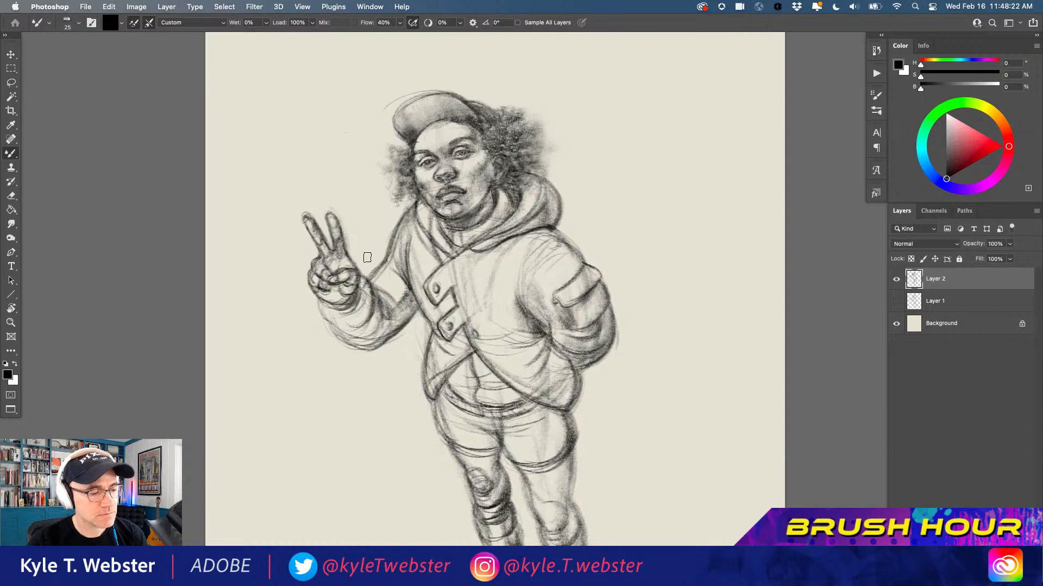
- Lighten the sketch lines of both legs and feet with broad erasing strokes
scroll(439, 388, down, 3)
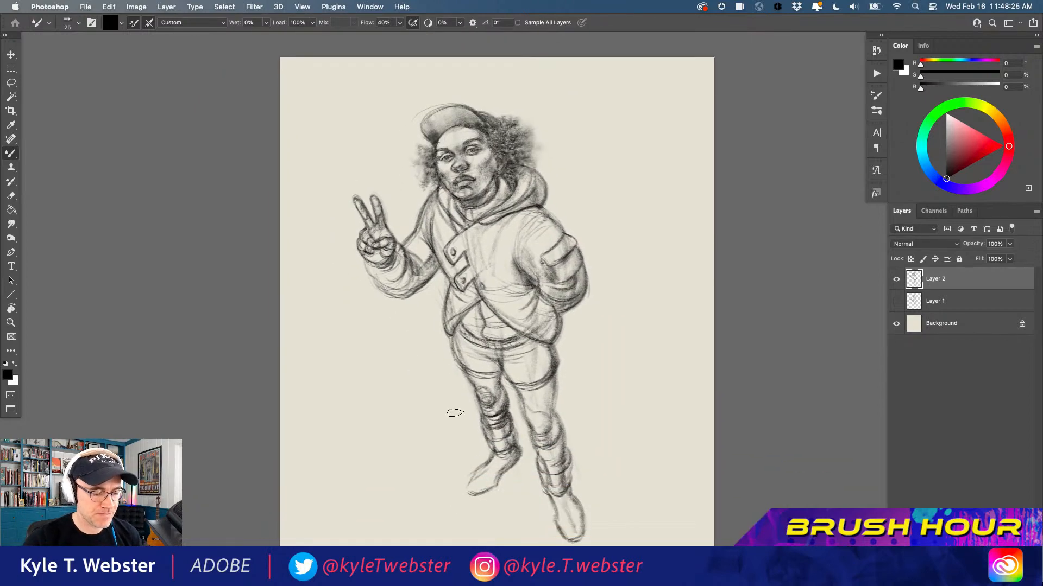
drag(438, 412, 434, 395)
super+click(474, 438)
drag(465, 437, 454, 377)
drag(494, 343, 515, 340)
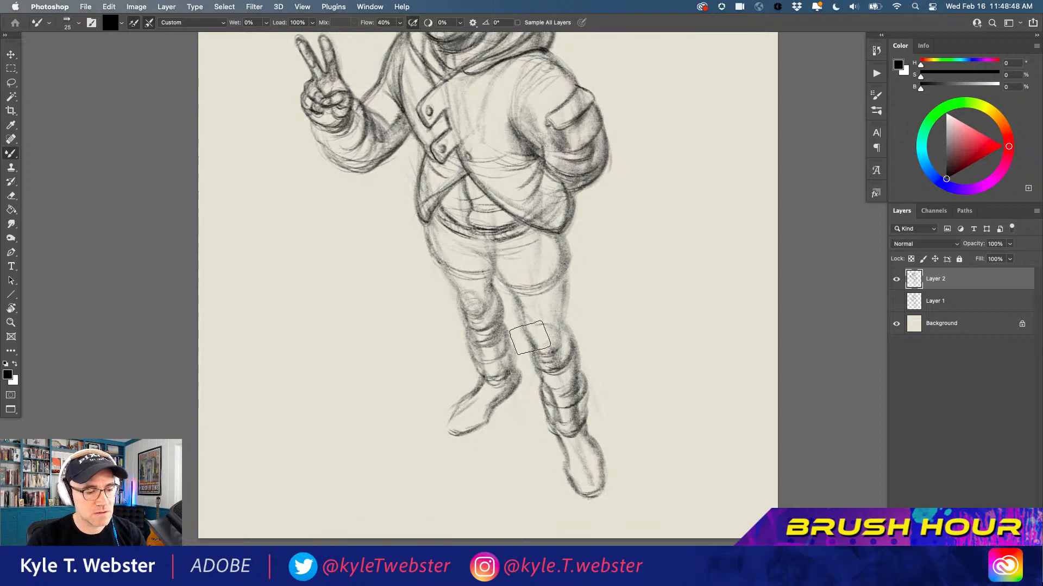
mouse_move(548, 408)
mouse_down()
mouse_move(584, 362)
mouse_move(577, 485)
mouse_move(599, 457)
mouse_move(596, 494)
mouse_up()
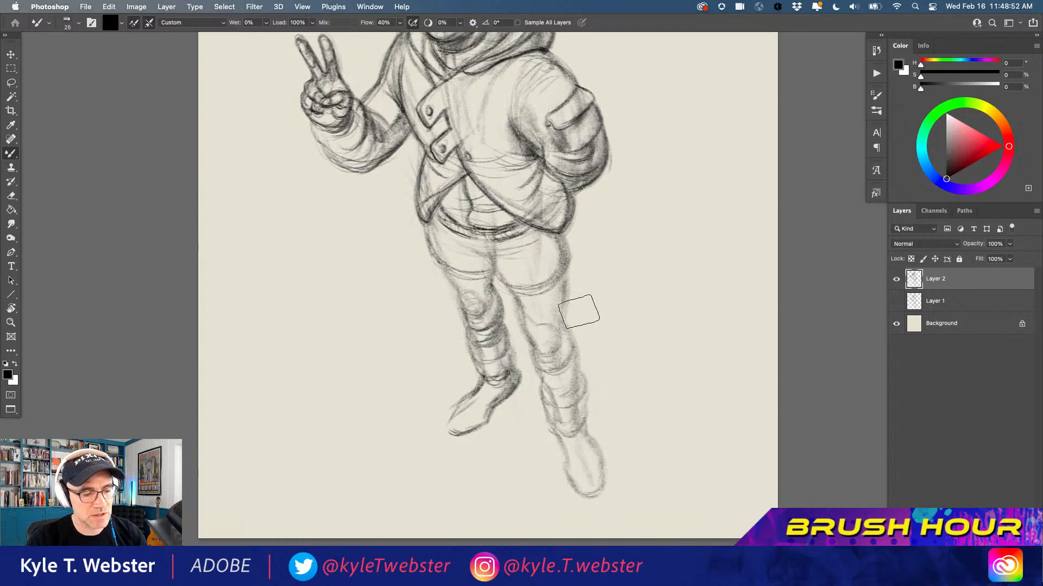
mouse_move(515, 361)
mouse_down()
mouse_move(515, 390)
mouse_move(472, 353)
mouse_move(482, 424)
mouse_move(452, 440)
mouse_up()
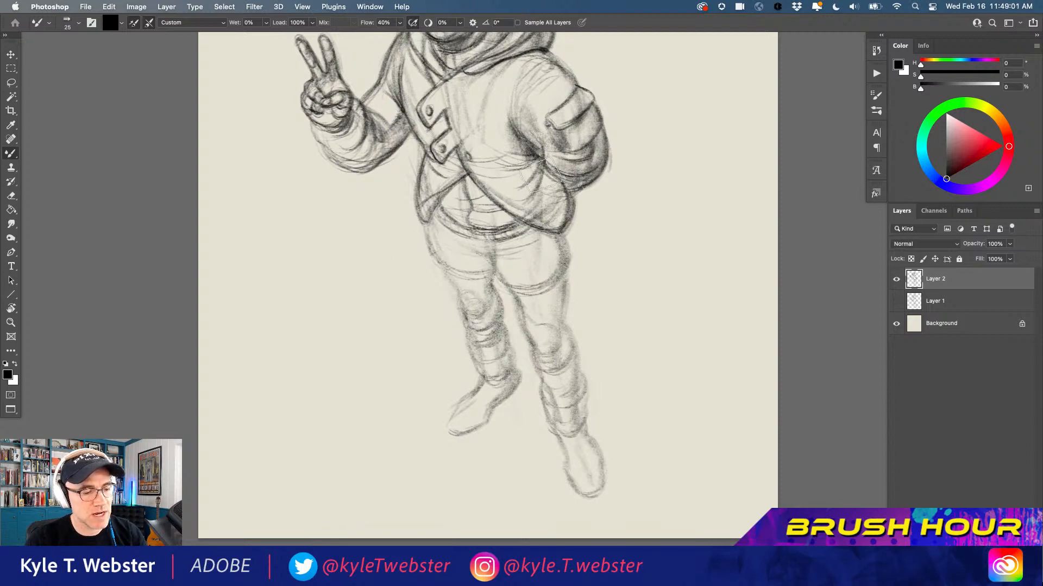
- Shade the shirt showing beneath the jacket's open front at the waist
key(bracketleft)
key(bracketleft)
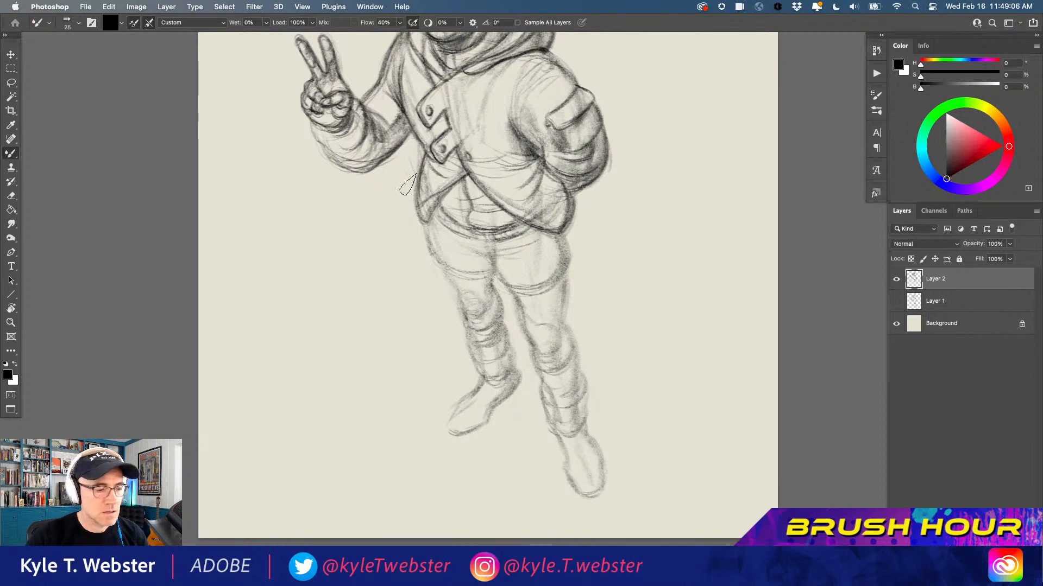
mouse_move(442, 293)
mouse_down()
mouse_move(455, 341)
mouse_move(457, 331)
mouse_up()
super+click(458, 331)
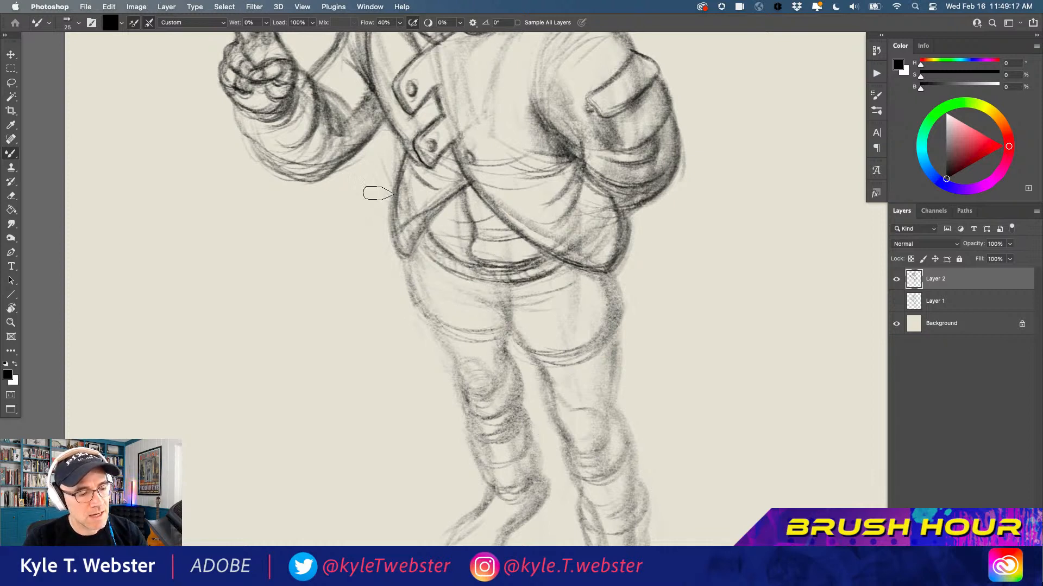
scroll(380, 295, up, 3)
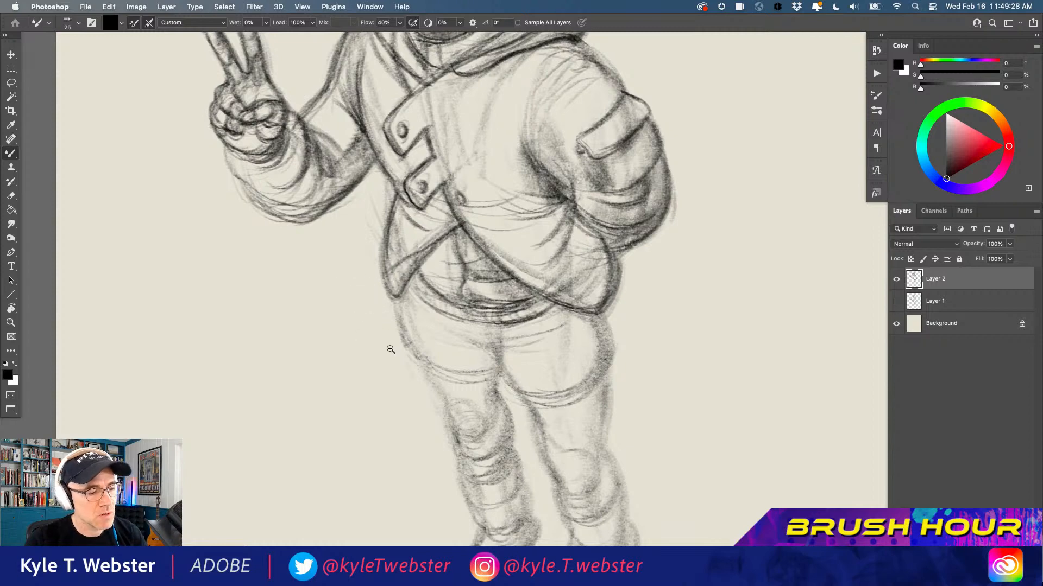
mouse_move(391, 349)
mouse_down()
mouse_move(351, 380)
mouse_move(363, 380)
mouse_up()
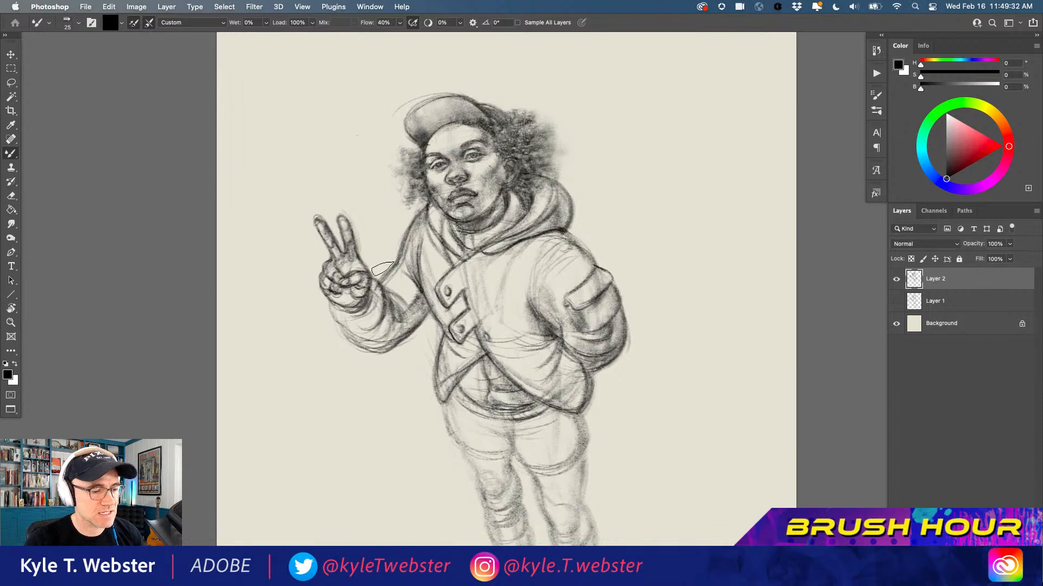
scroll(423, 256, down, 2)
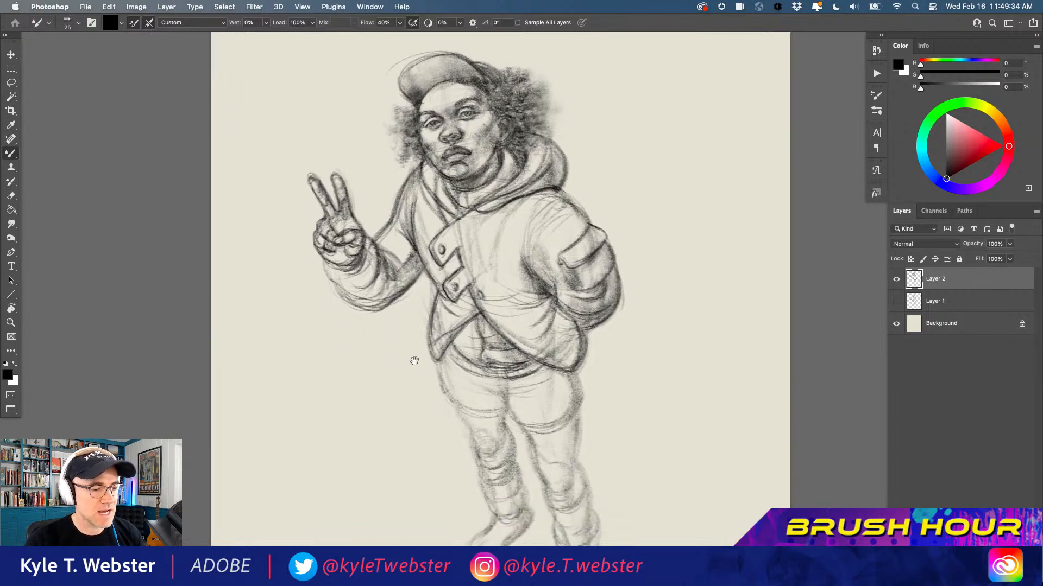
scroll(411, 361, down, 2)
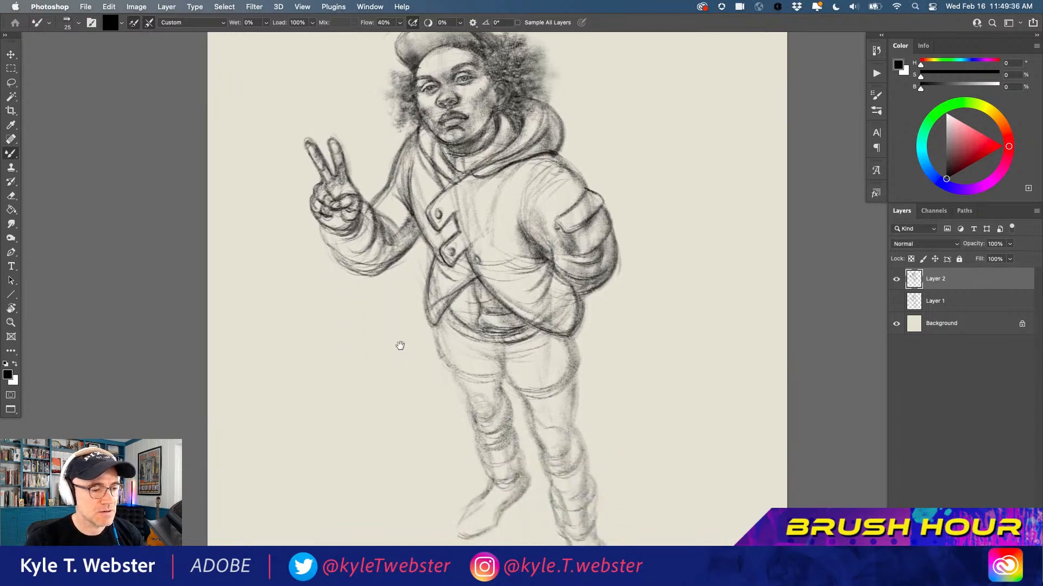
- Fill the figure's right leg with dark pencil shading from the shorts' hem to below the knee
drag(412, 285, 408, 320)
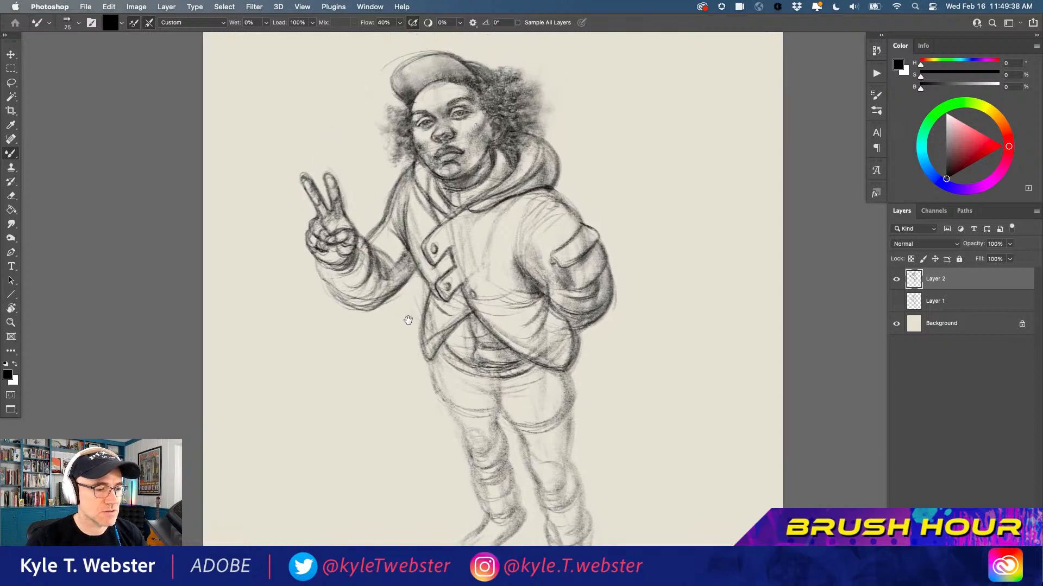
click(419, 125)
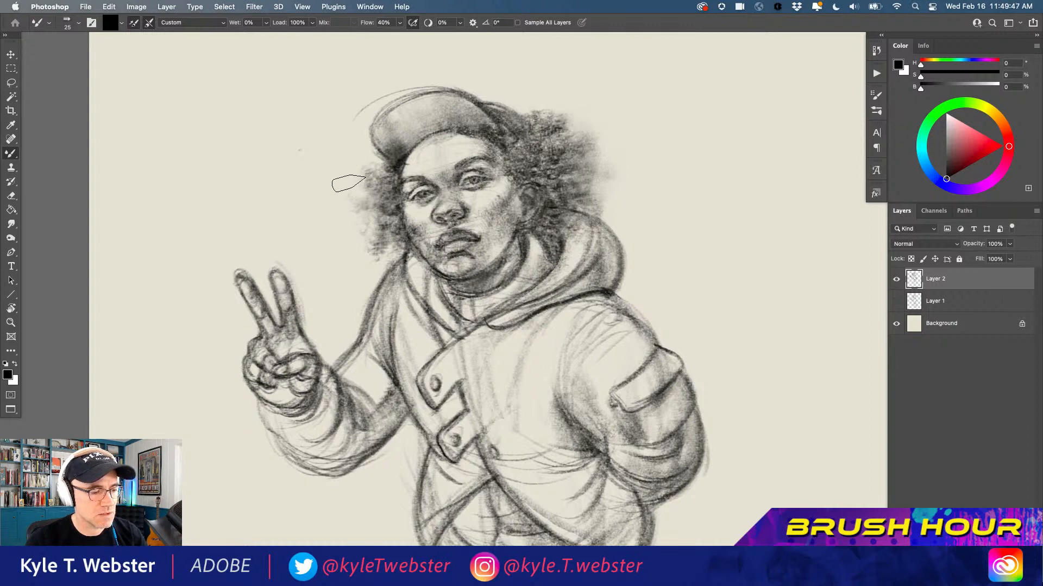
alt+click(389, 318)
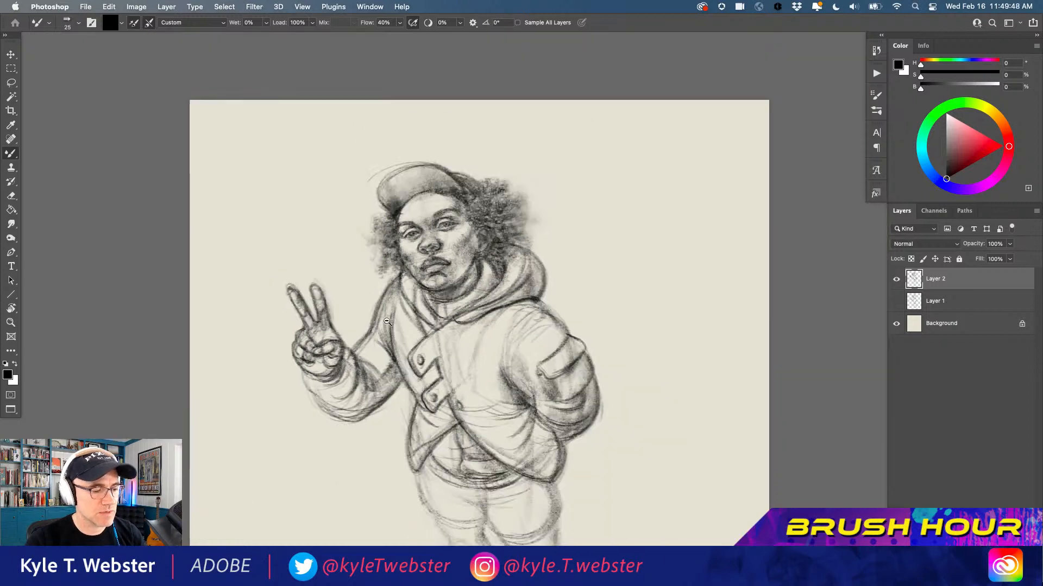
drag(381, 407, 384, 317)
drag(441, 389, 427, 346)
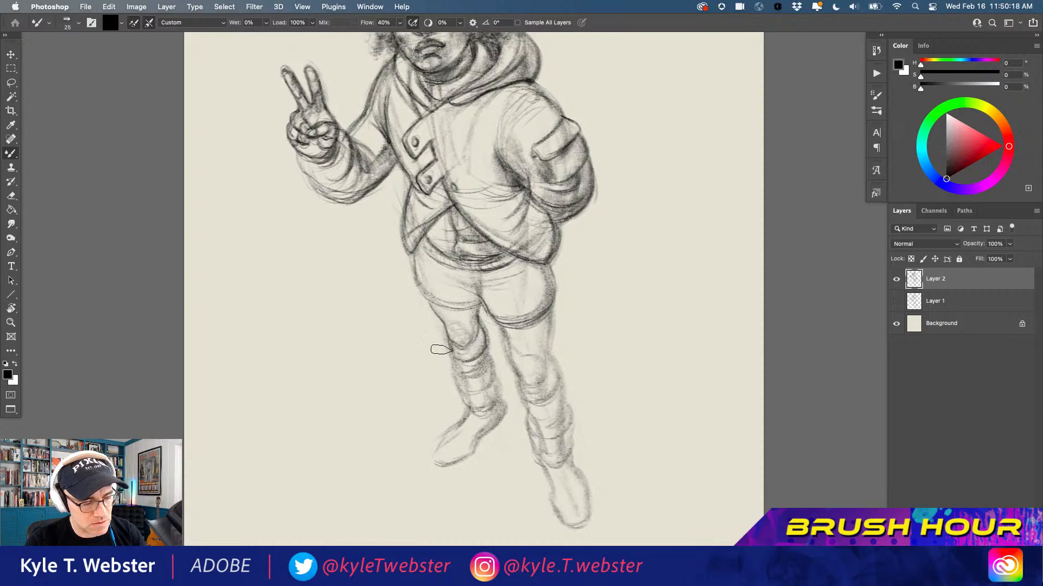
scroll(455, 357, up, 3)
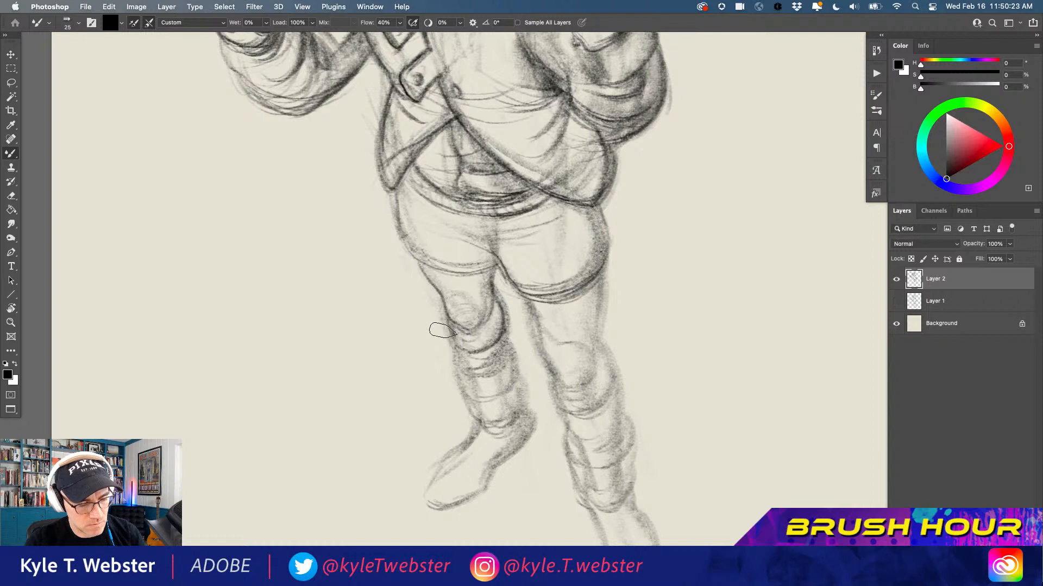
mouse_move(484, 280)
mouse_down()
mouse_move(503, 330)
mouse_move(500, 316)
mouse_move(483, 351)
mouse_move(465, 315)
mouse_move(485, 302)
mouse_move(476, 329)
mouse_move(467, 310)
mouse_move(467, 326)
mouse_move(436, 268)
mouse_move(459, 287)
mouse_move(453, 269)
mouse_move(464, 275)
mouse_move(478, 301)
mouse_move(487, 271)
mouse_move(493, 313)
mouse_move(475, 289)
mouse_move(465, 322)
mouse_move(457, 318)
mouse_move(485, 307)
mouse_move(498, 324)
mouse_move(481, 313)
mouse_move(473, 344)
mouse_move(457, 338)
mouse_move(471, 347)
mouse_move(483, 327)
mouse_move(476, 349)
mouse_move(498, 303)
mouse_move(464, 287)
mouse_up()
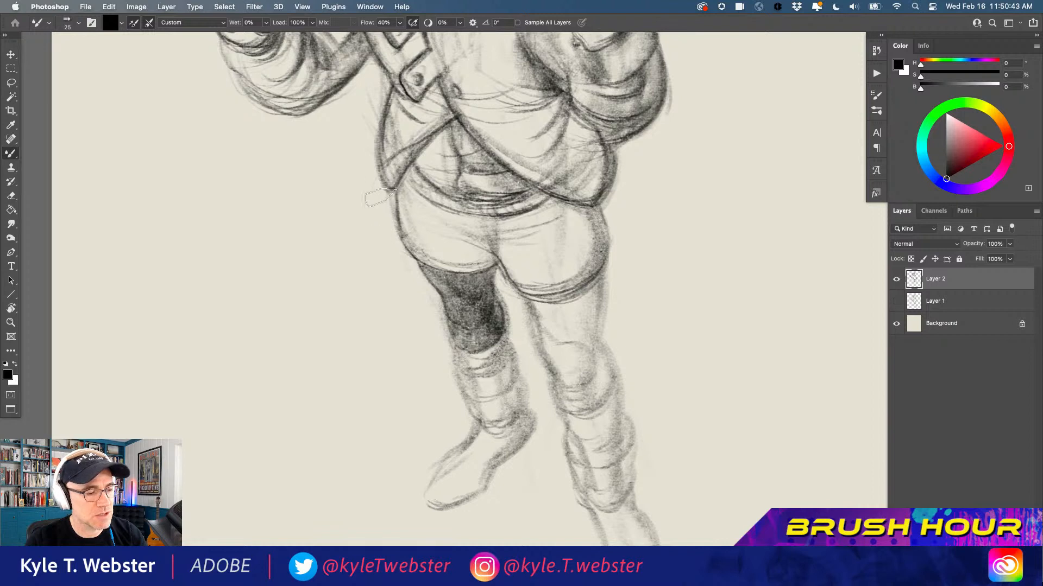
- Draw curved wrap bands around the right shin, from below the knee to the ankle
drag(432, 232, 426, 213)
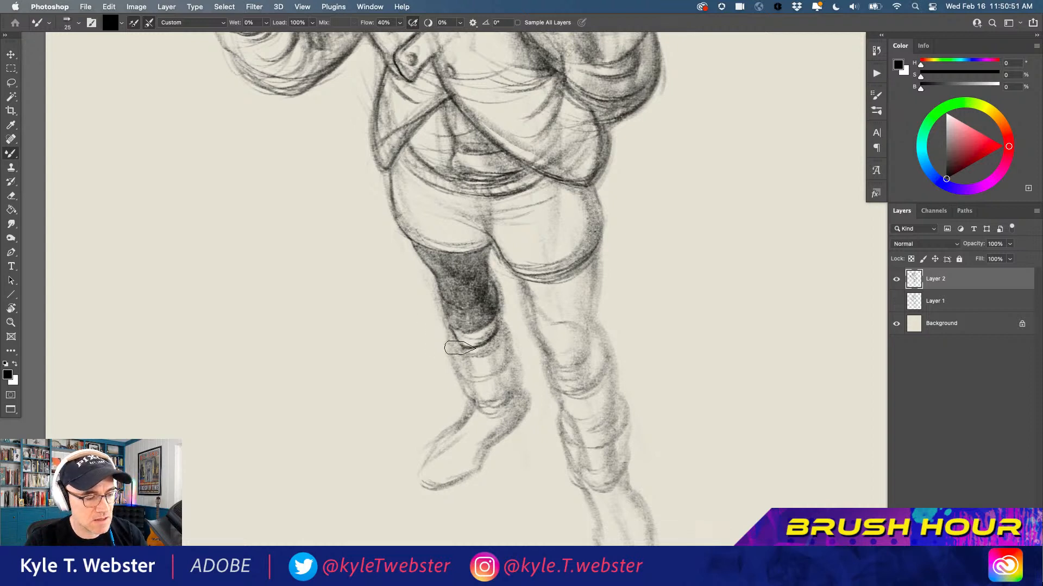
drag(484, 316, 488, 346)
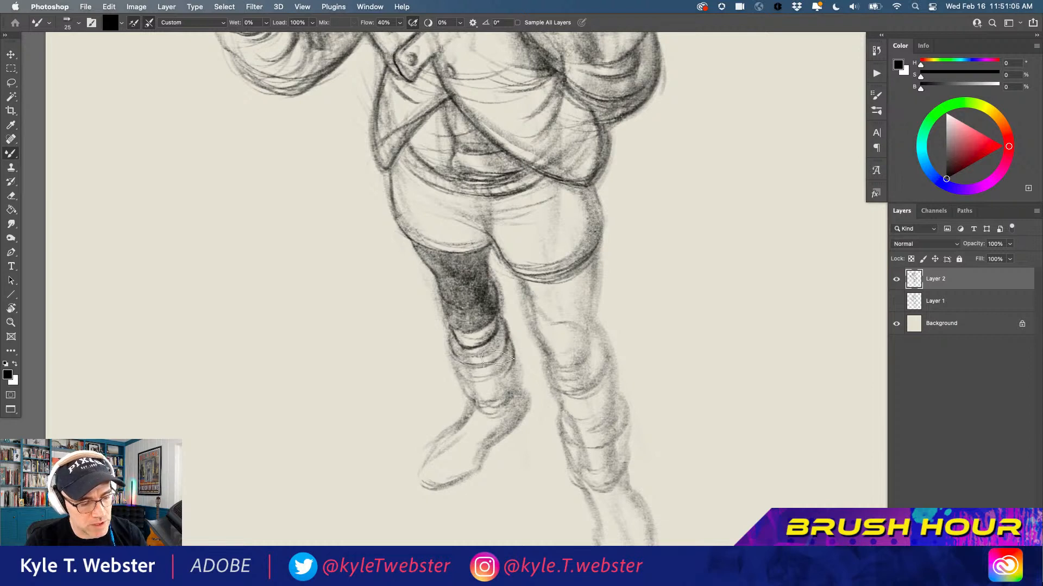
mouse_move(467, 380)
mouse_down()
mouse_move(504, 378)
mouse_move(512, 362)
mouse_move(465, 380)
mouse_move(502, 367)
mouse_move(486, 401)
mouse_move(455, 387)
mouse_move(482, 399)
mouse_move(460, 378)
mouse_move(469, 396)
mouse_up()
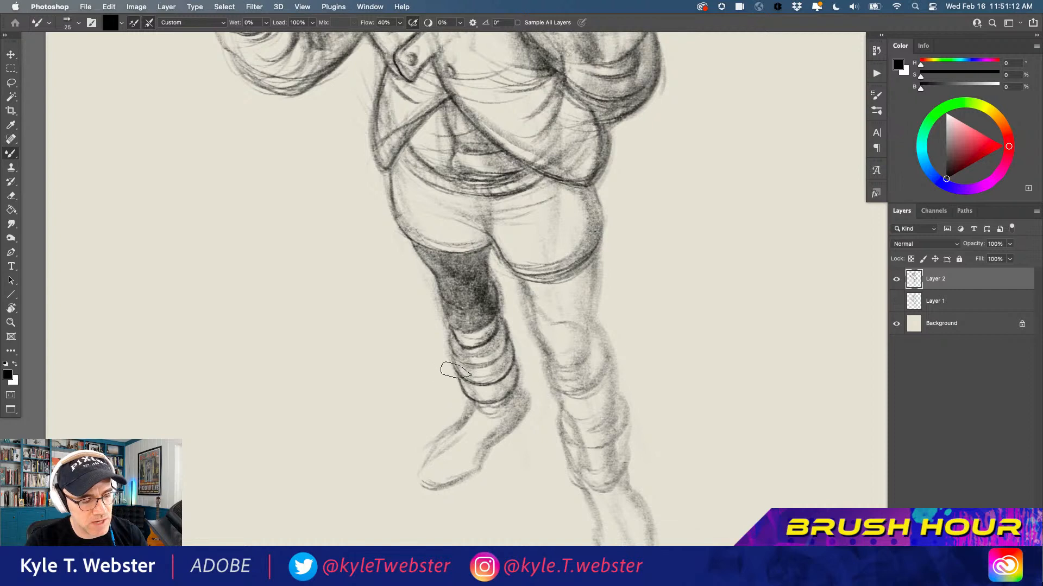
drag(512, 370, 507, 400)
- Add a front seam down the right shin wraps and outline the right boot with its sole
drag(408, 340, 411, 318)
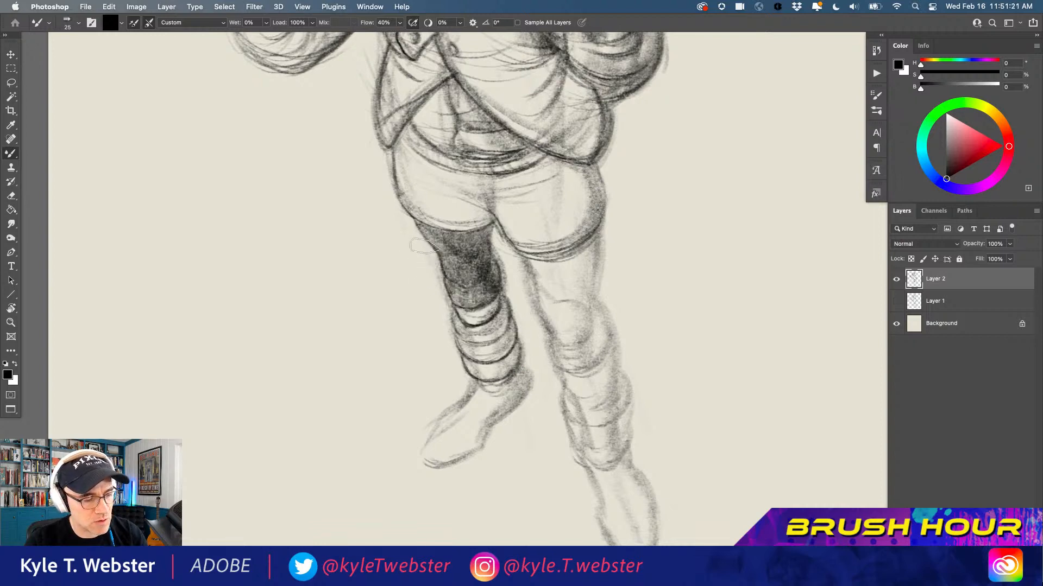
mouse_move(404, 275)
mouse_down()
mouse_move(384, 347)
mouse_move(396, 365)
mouse_move(421, 312)
mouse_move(448, 291)
mouse_up()
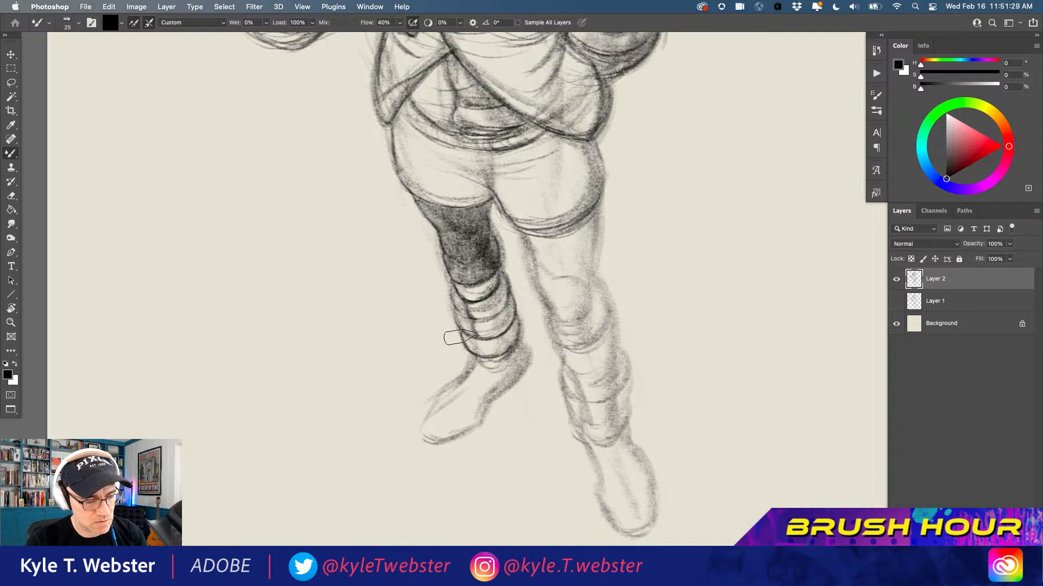
mouse_move(474, 326)
mouse_down()
mouse_move(487, 359)
mouse_move(494, 313)
mouse_move(471, 222)
mouse_move(528, 326)
mouse_move(523, 373)
mouse_move(531, 364)
mouse_move(482, 389)
mouse_up()
mouse_move(516, 356)
mouse_down()
mouse_move(448, 442)
mouse_move(468, 432)
mouse_move(429, 446)
mouse_move(444, 441)
mouse_move(422, 419)
mouse_move(421, 428)
mouse_move(476, 355)
mouse_move(538, 336)
mouse_move(533, 374)
mouse_move(533, 354)
mouse_move(525, 385)
mouse_move(468, 441)
mouse_move(489, 425)
mouse_move(436, 450)
mouse_move(454, 444)
mouse_move(420, 445)
mouse_move(406, 417)
mouse_up()
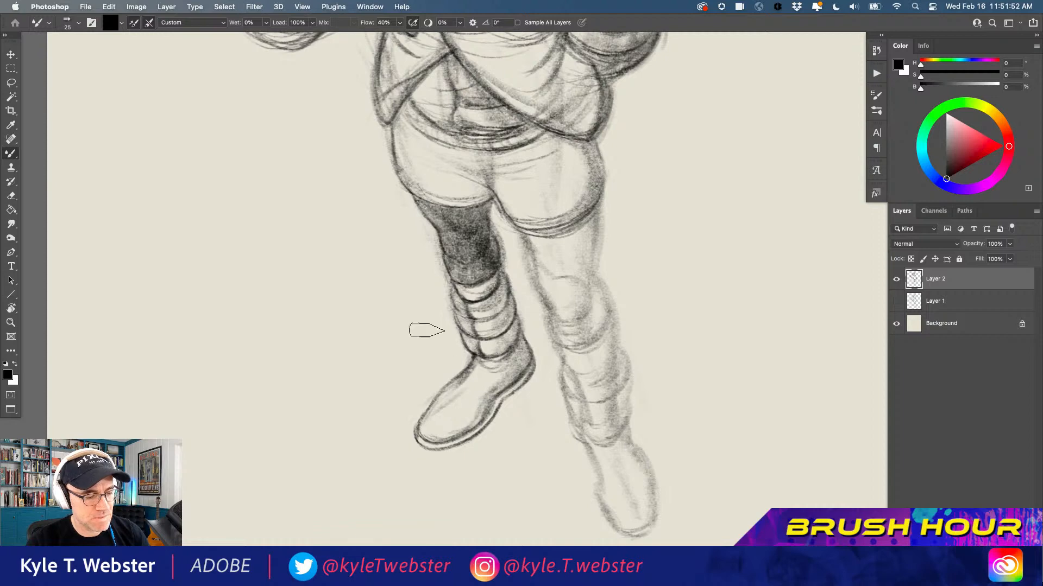
- Darken the contours of the figure's left thigh and knee
alt+click(430, 356)
alt+click(430, 354)
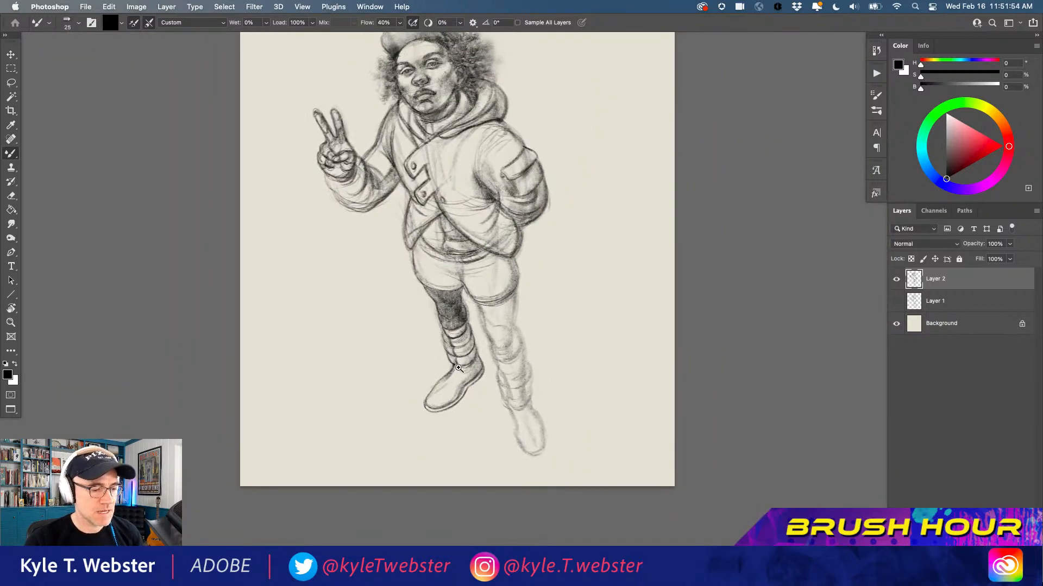
drag(421, 339, 433, 371)
ctrl+click(480, 385)
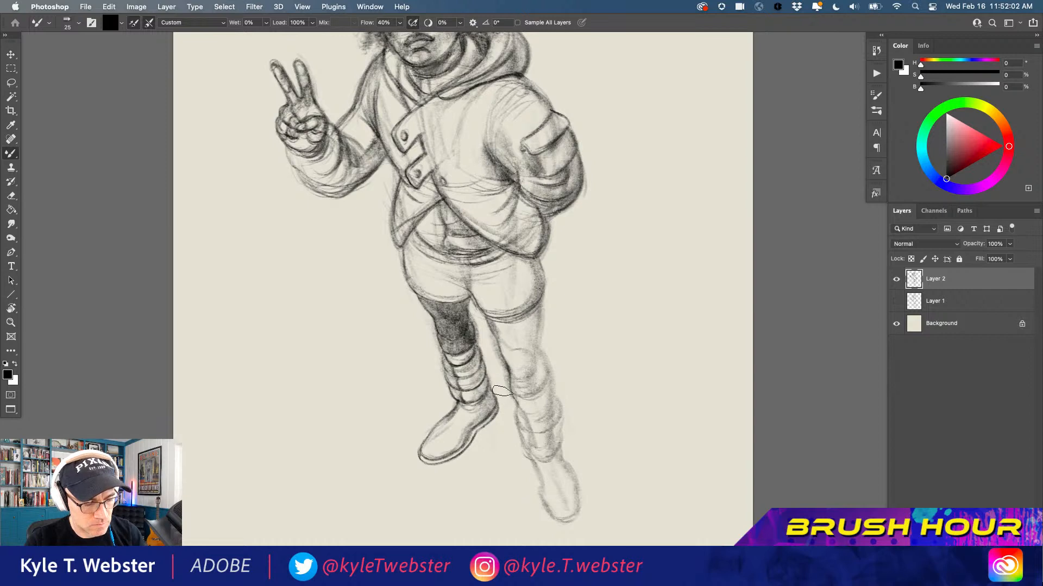
drag(534, 303, 529, 351)
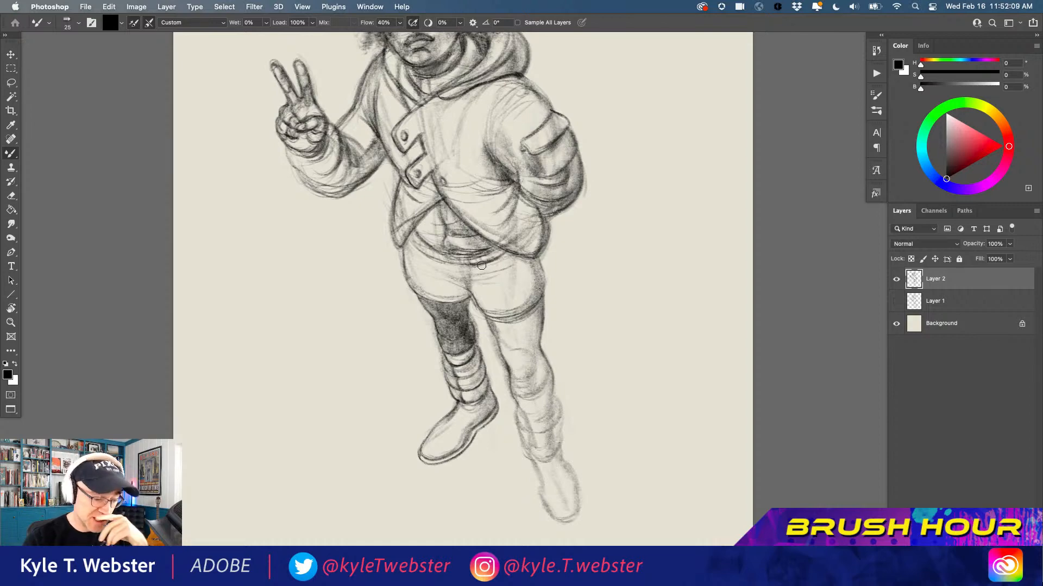
click(517, 376)
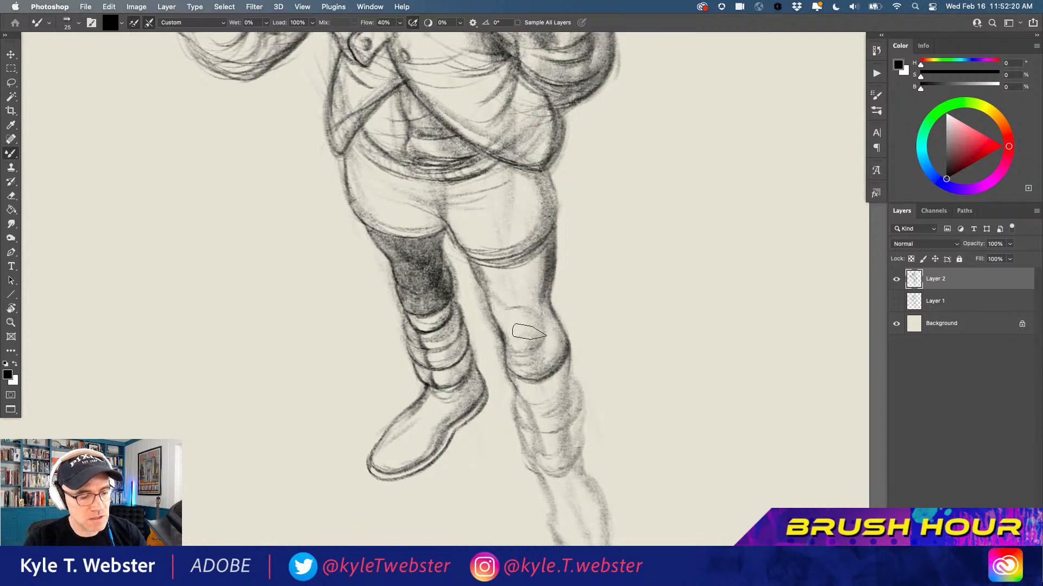
- Fill the left leg with dark pencil shading from the shorts' hem over the knee, deepest beneath the kneecap
mouse_move(538, 346)
mouse_down()
mouse_move(509, 341)
mouse_move(543, 348)
mouse_up()
mouse_move(539, 356)
mouse_down()
mouse_move(558, 317)
mouse_move(567, 340)
mouse_move(552, 373)
mouse_move(521, 348)
mouse_move(535, 296)
mouse_move(549, 315)
mouse_move(544, 255)
mouse_move(545, 295)
mouse_move(534, 277)
mouse_move(525, 301)
mouse_move(508, 264)
mouse_move(512, 300)
mouse_move(487, 265)
mouse_move(474, 289)
mouse_up()
mouse_move(533, 242)
mouse_down()
mouse_move(535, 284)
mouse_move(582, 222)
mouse_move(542, 290)
mouse_move(531, 289)
mouse_move(542, 256)
mouse_move(510, 300)
mouse_move(519, 266)
mouse_move(505, 294)
mouse_move(517, 265)
mouse_move(497, 286)
mouse_move(479, 240)
mouse_move(474, 259)
mouse_move(500, 281)
mouse_up()
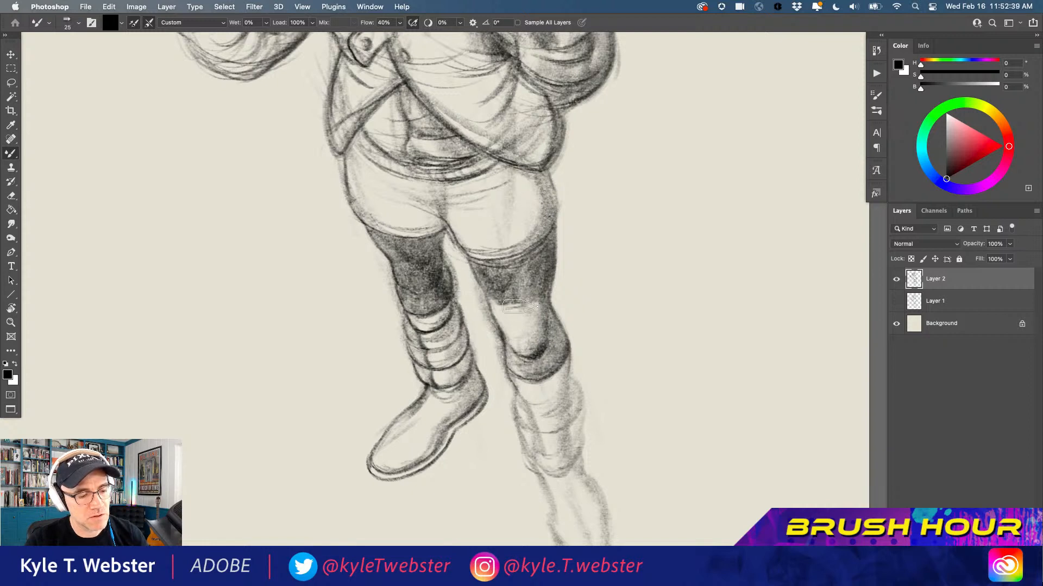
drag(514, 344, 499, 334)
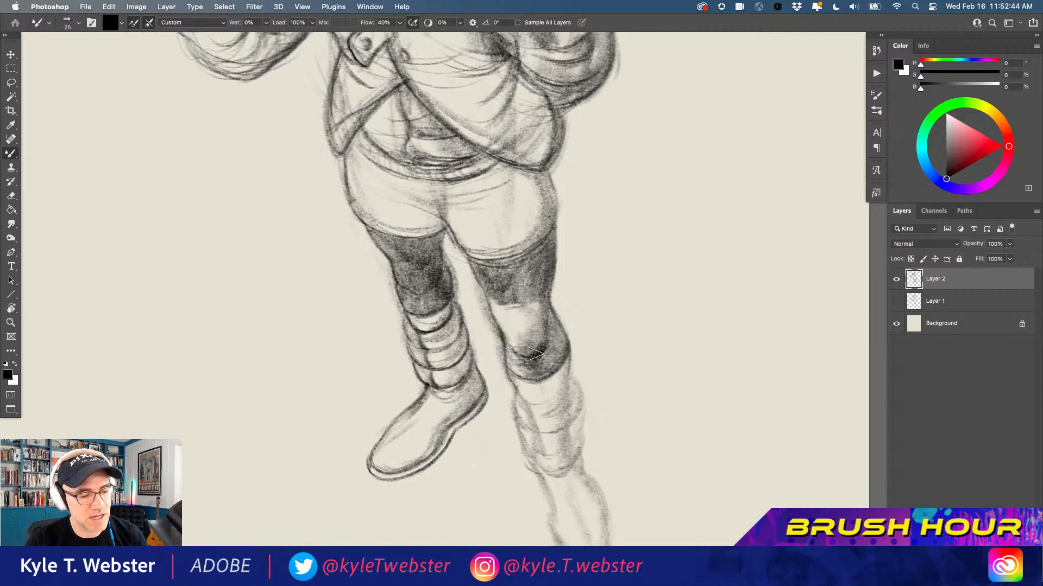
mouse_move(547, 353)
mouse_down()
mouse_move(550, 303)
mouse_move(551, 336)
mouse_move(516, 364)
mouse_move(492, 342)
mouse_move(501, 350)
mouse_move(507, 343)
mouse_up()
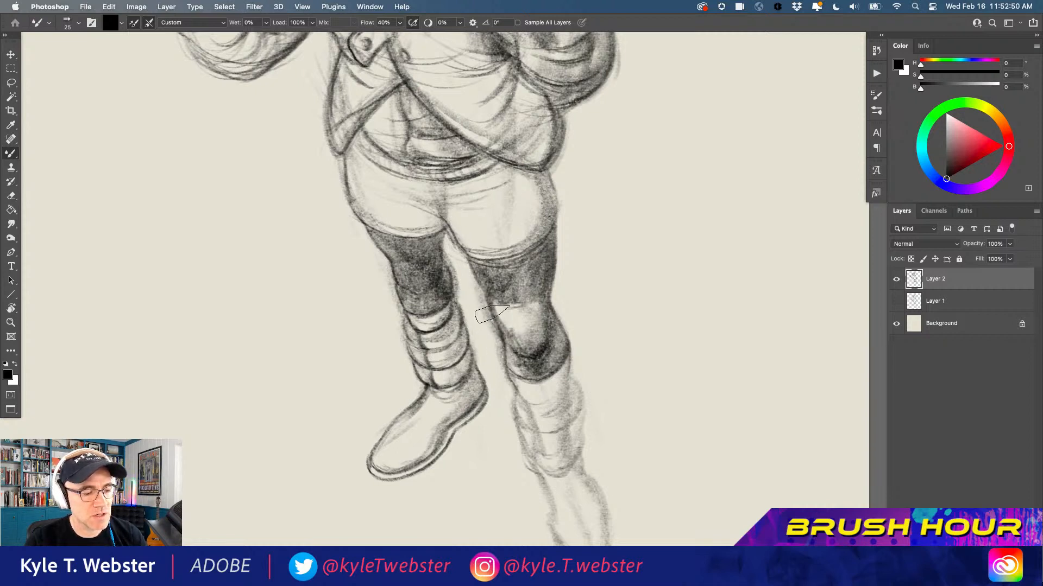
mouse_move(508, 298)
mouse_down()
mouse_move(500, 318)
mouse_move(504, 292)
mouse_move(511, 328)
mouse_move(519, 296)
mouse_move(526, 343)
mouse_move(537, 300)
mouse_move(544, 324)
mouse_move(536, 267)
mouse_move(531, 297)
mouse_move(518, 259)
mouse_move(504, 296)
mouse_move(520, 304)
mouse_move(525, 329)
mouse_move(557, 250)
mouse_move(527, 346)
mouse_move(554, 245)
mouse_move(517, 306)
mouse_move(553, 338)
mouse_move(532, 340)
mouse_move(536, 327)
mouse_move(529, 376)
mouse_up()
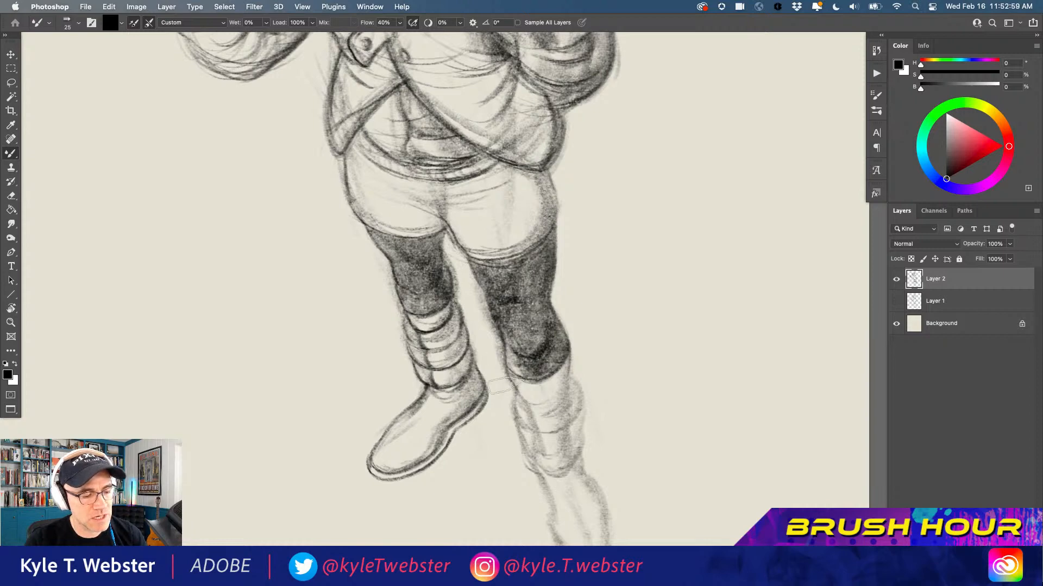
- Draw curved wrap bands around the left shin, from below the knee to the ankle
key(super+minus)
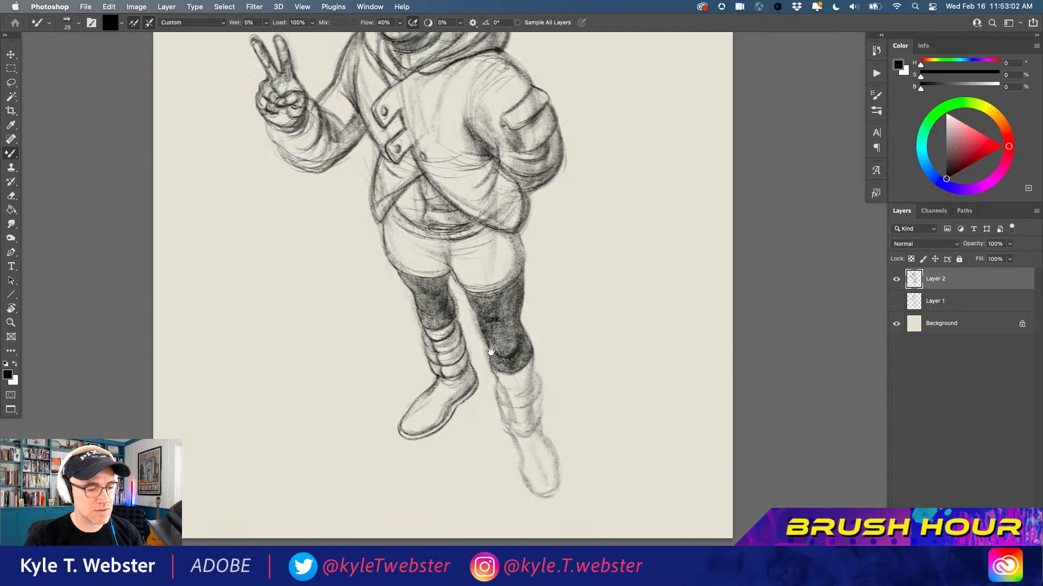
key(super+plus)
mouse_move(490, 352)
mouse_down()
mouse_move(473, 337)
mouse_move(460, 299)
mouse_up()
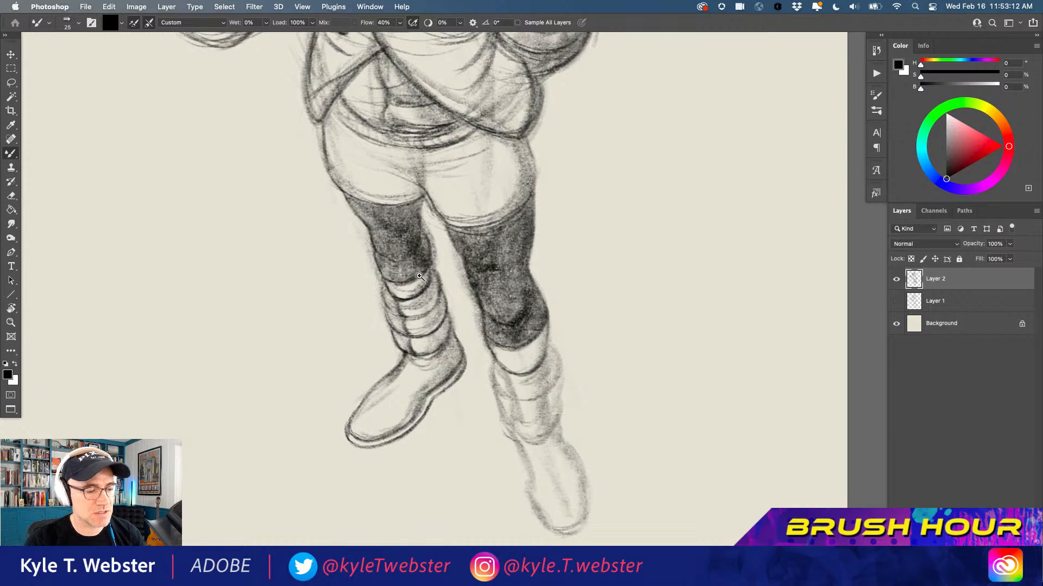
drag(420, 276, 381, 276)
mouse_move(492, 384)
mouse_down()
mouse_move(492, 373)
mouse_move(521, 374)
mouse_up()
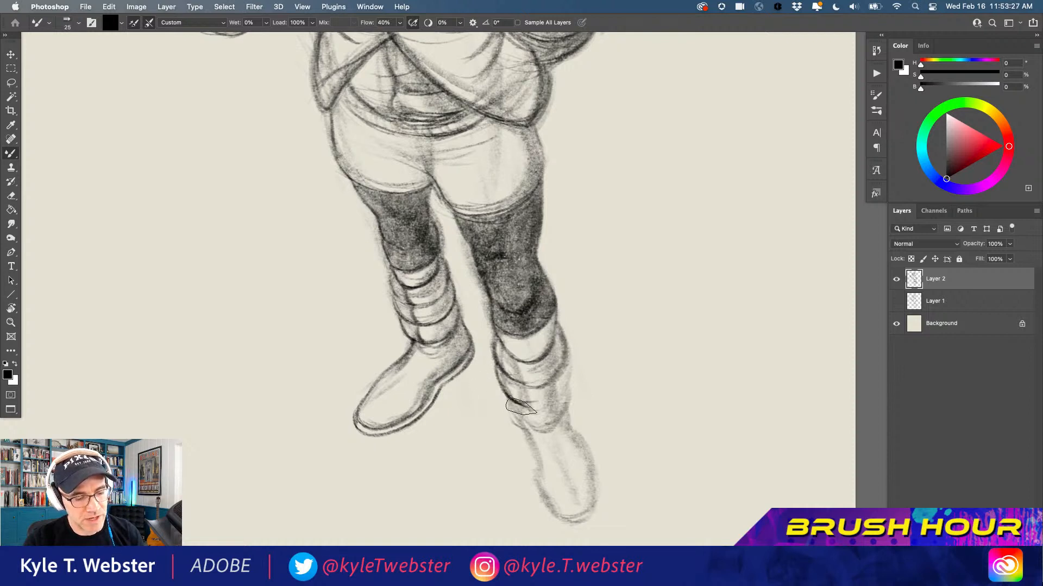
mouse_move(516, 402)
mouse_down()
mouse_move(559, 390)
mouse_move(549, 407)
mouse_move(569, 361)
mouse_up()
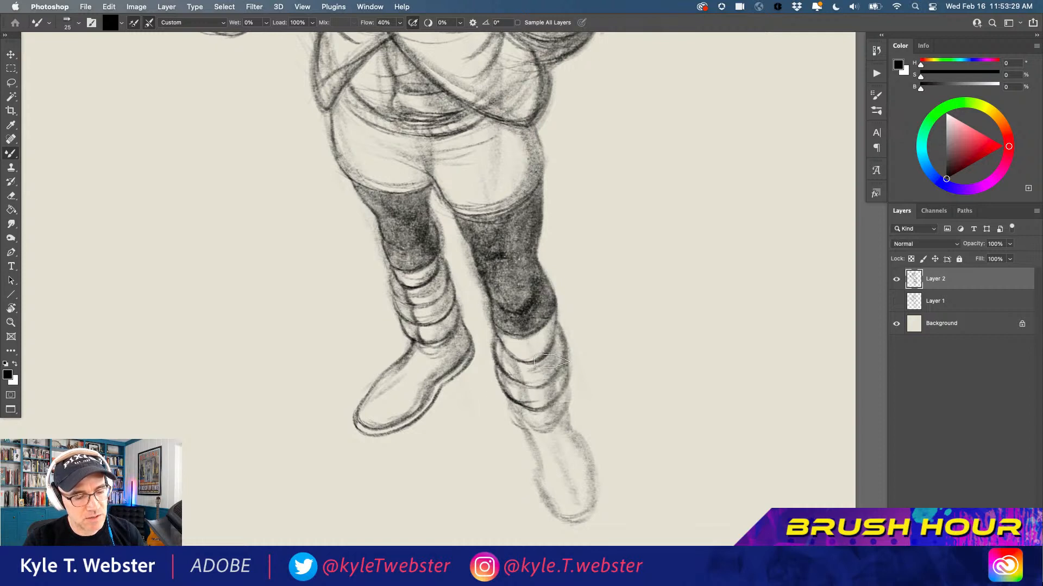
drag(505, 395, 525, 426)
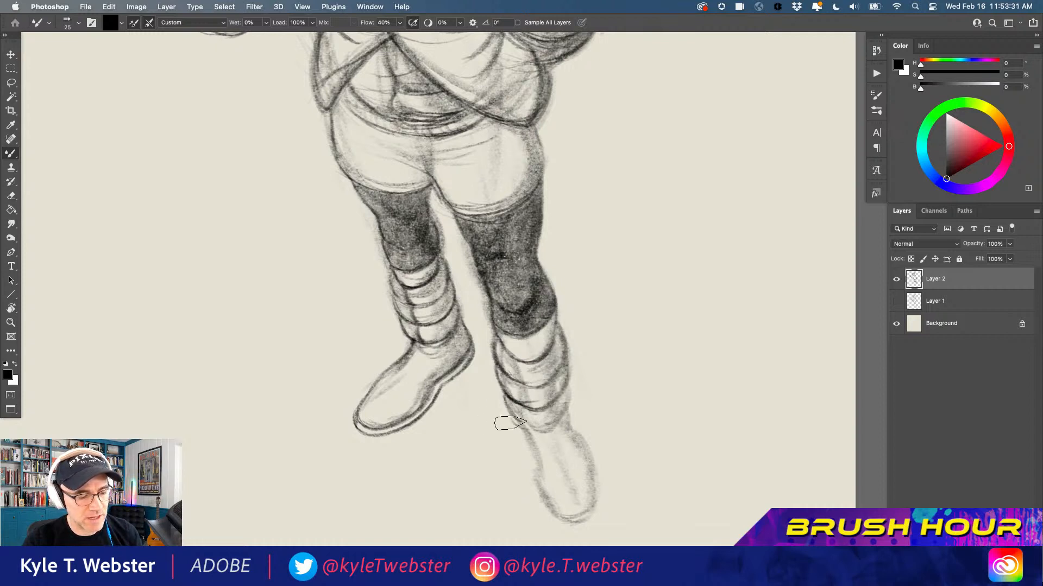
mouse_move(530, 416)
mouse_down()
mouse_move(539, 426)
mouse_move(564, 401)
mouse_move(555, 414)
mouse_up()
- Add a front seam down the left shin wraps and outline the left boot with a thick sole edge
key(space)
drag(420, 366, 429, 322)
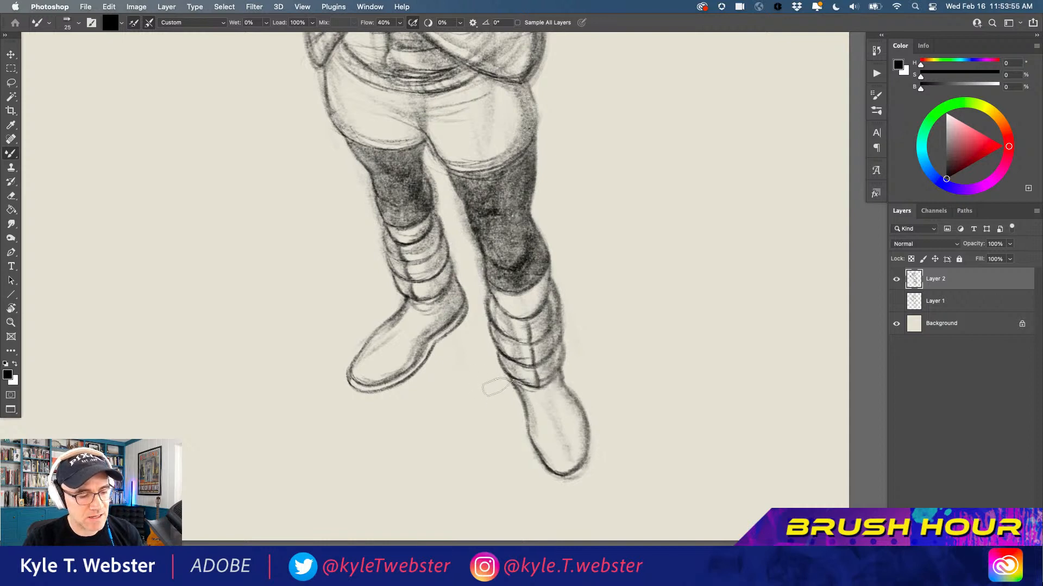
scroll(470, 345, down, 1)
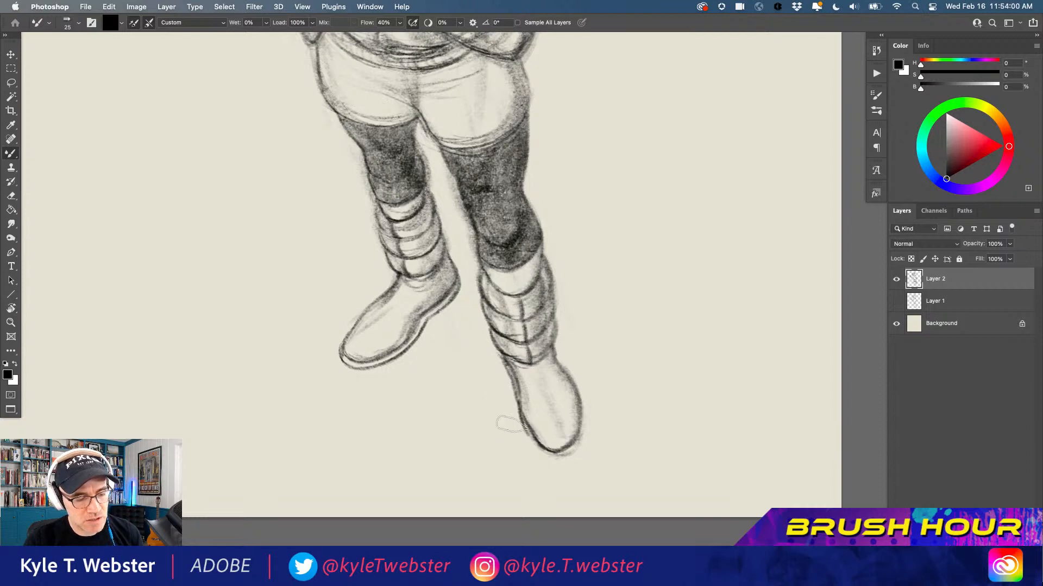
mouse_move(526, 435)
mouse_down()
mouse_move(556, 459)
mouse_move(538, 449)
mouse_move(552, 442)
mouse_move(571, 453)
mouse_move(546, 457)
mouse_move(582, 437)
mouse_move(573, 455)
mouse_move(583, 428)
mouse_up()
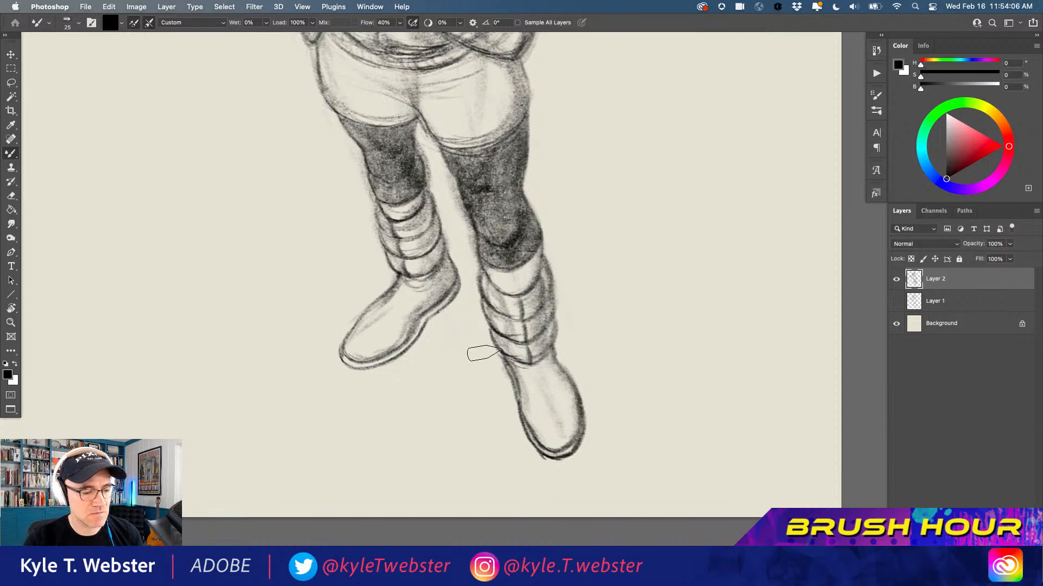
- Lightly shade the upper surfaces and toes of both boots
alt+click(435, 348)
alt+click(380, 356)
drag(357, 361, 407, 381)
super+click(491, 385)
mouse_move(529, 425)
mouse_down()
mouse_move(556, 404)
mouse_move(545, 381)
mouse_move(539, 405)
mouse_up()
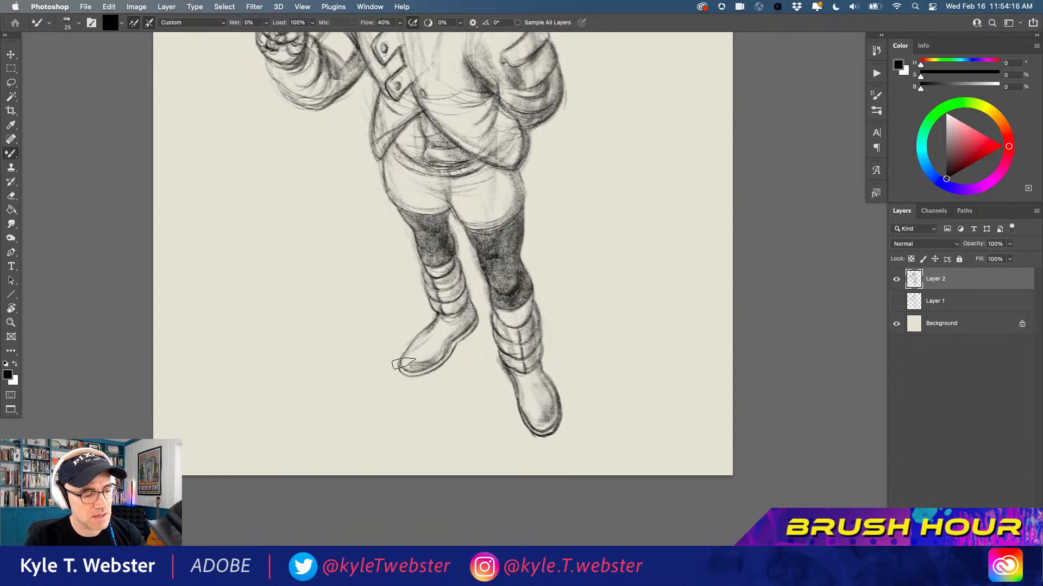
- Shade the shorts along their sides and crotch folds, and deepen the shirt's shading beneath the open jacket
alt+click(424, 328)
alt+click(423, 329)
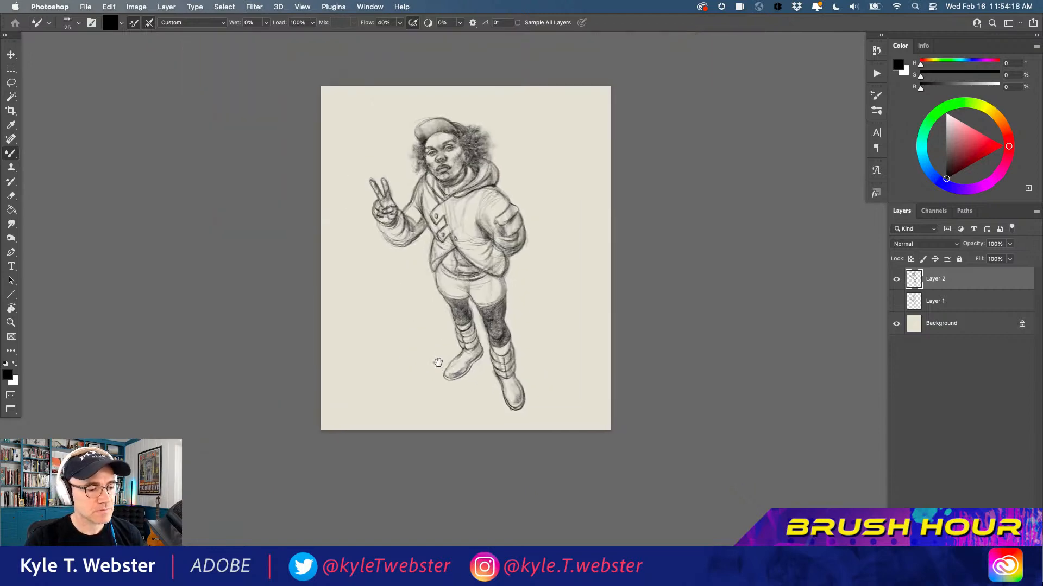
super+click(434, 306)
drag(428, 304, 451, 325)
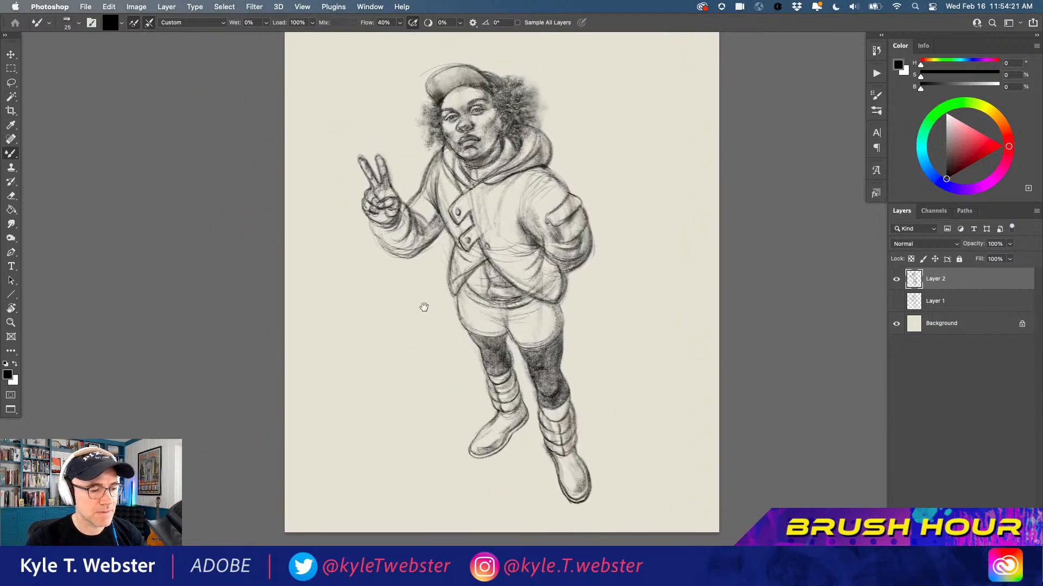
super+click(389, 226)
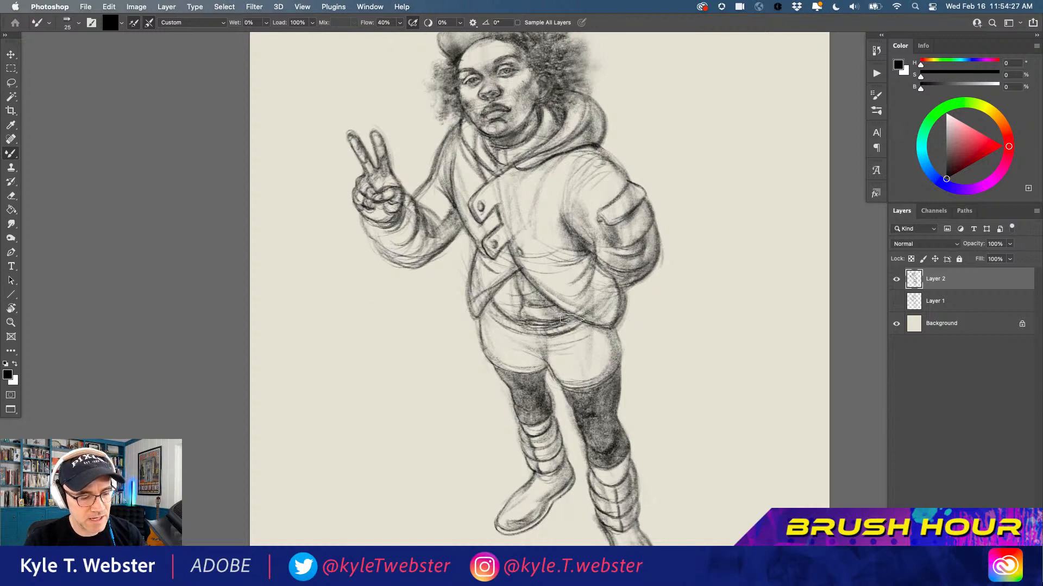
drag(572, 318, 523, 334)
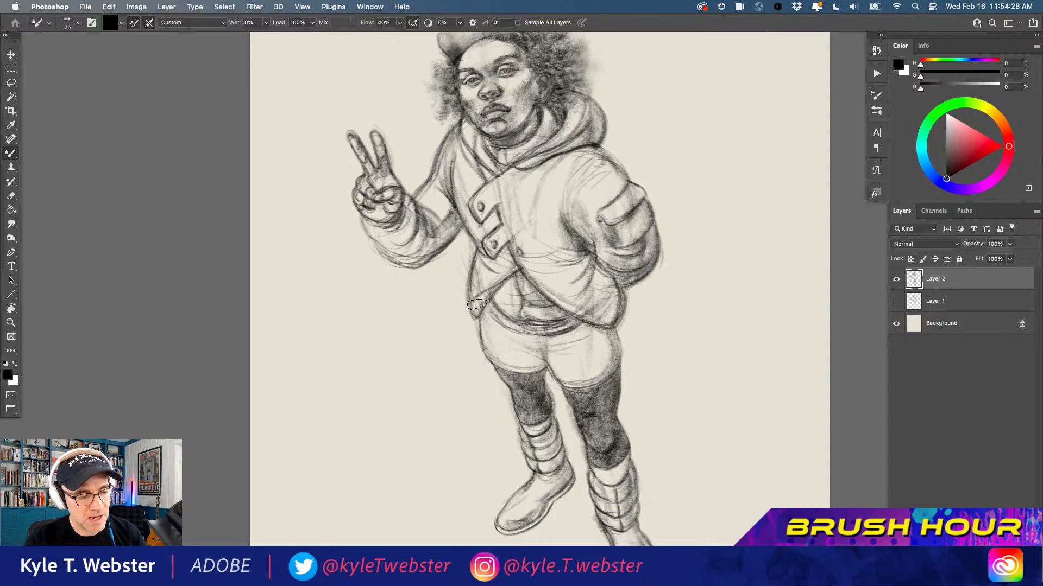
alt+click(449, 325)
super+click(520, 335)
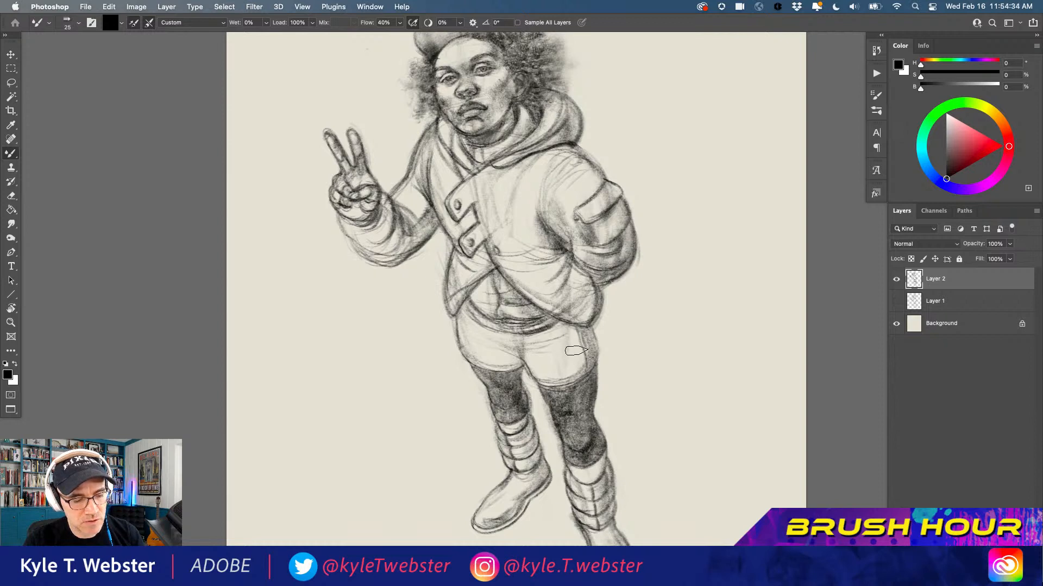
mouse_move(589, 344)
mouse_down()
mouse_move(584, 327)
mouse_move(597, 360)
mouse_move(592, 336)
mouse_move(582, 357)
mouse_up()
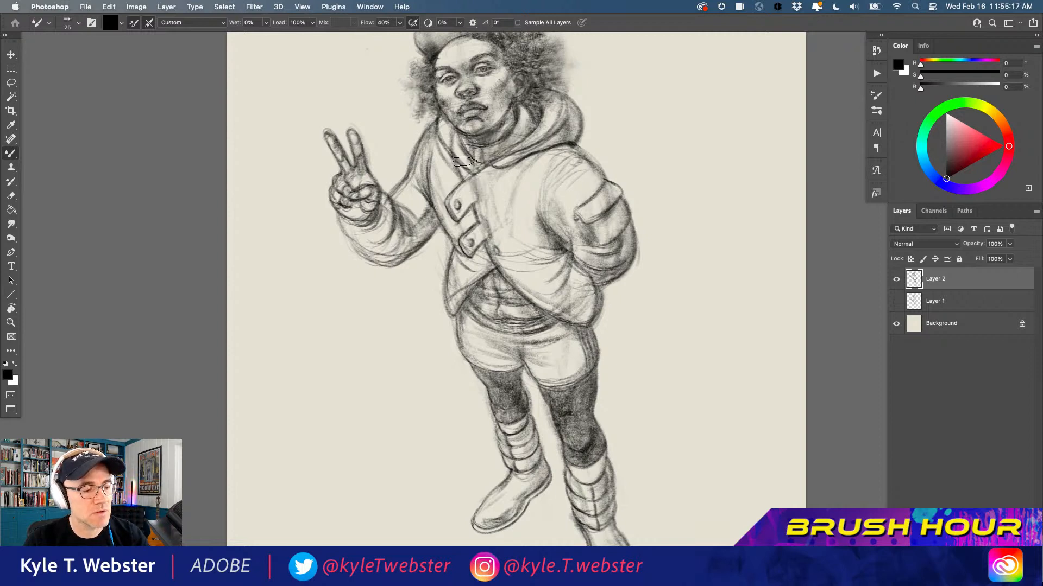
- Examine the face, hood and jacket up close, and check the whole figure from cap to boots
drag(412, 188, 393, 281)
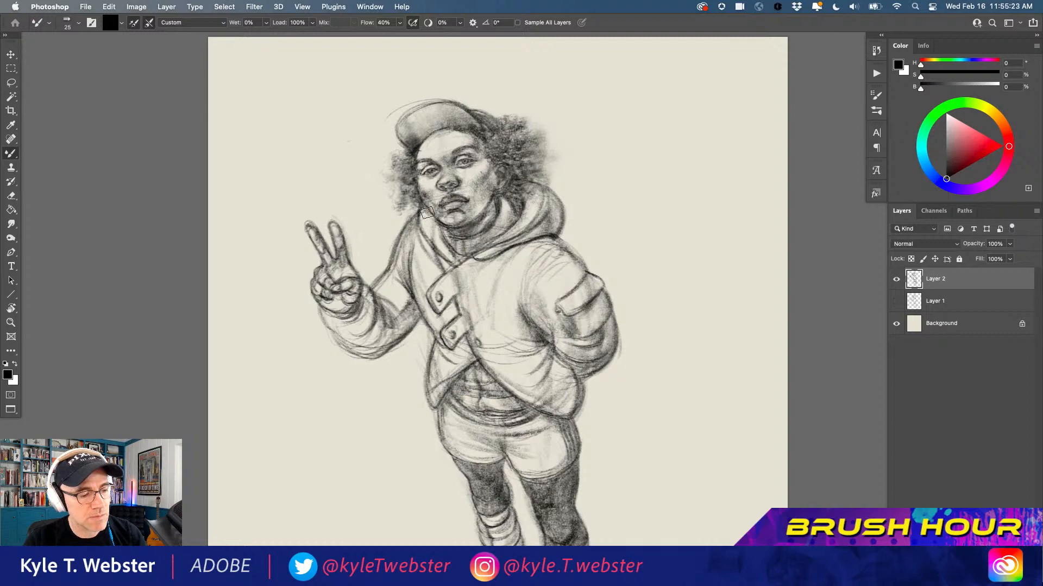
super+click(437, 221)
drag(436, 223, 437, 260)
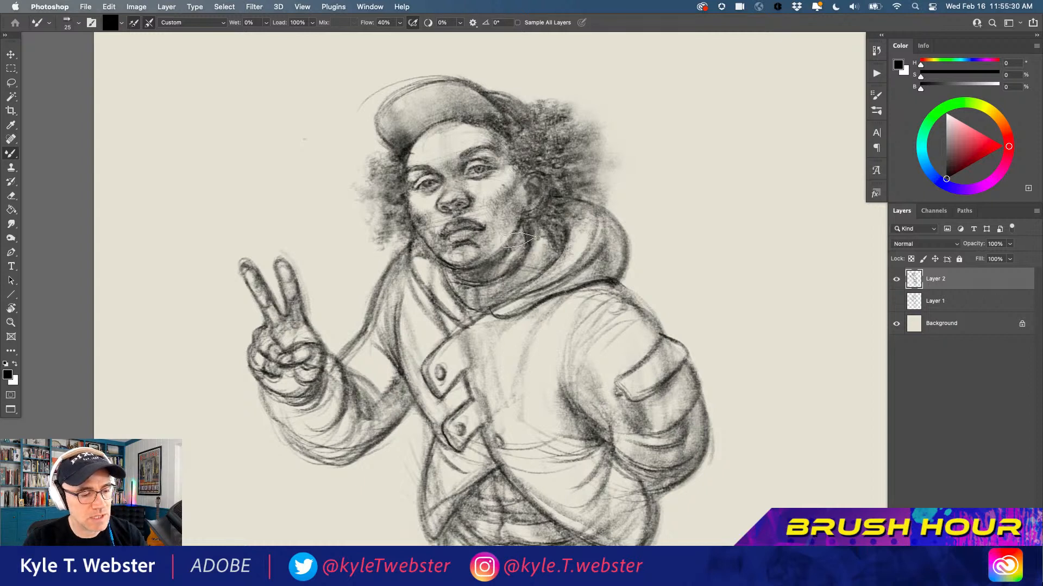
alt+click(442, 329)
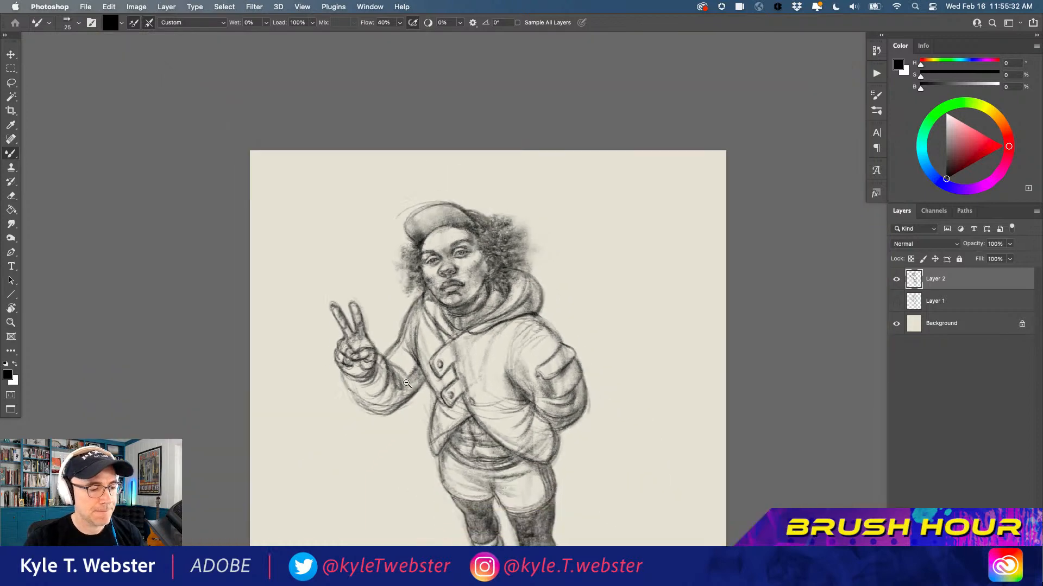
drag(442, 329, 462, 221)
drag(438, 422, 423, 438)
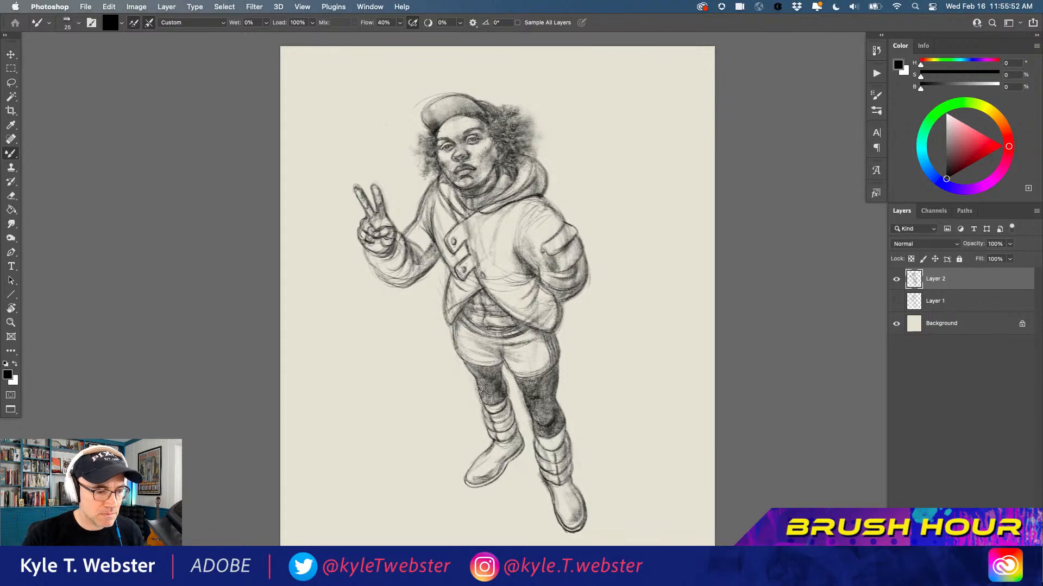
drag(429, 398, 404, 366)
- Sign the drawing with the artist's underlined initials in the empty background beside the left shin wraps
super+click(493, 438)
super+click(491, 447)
drag(480, 457, 430, 424)
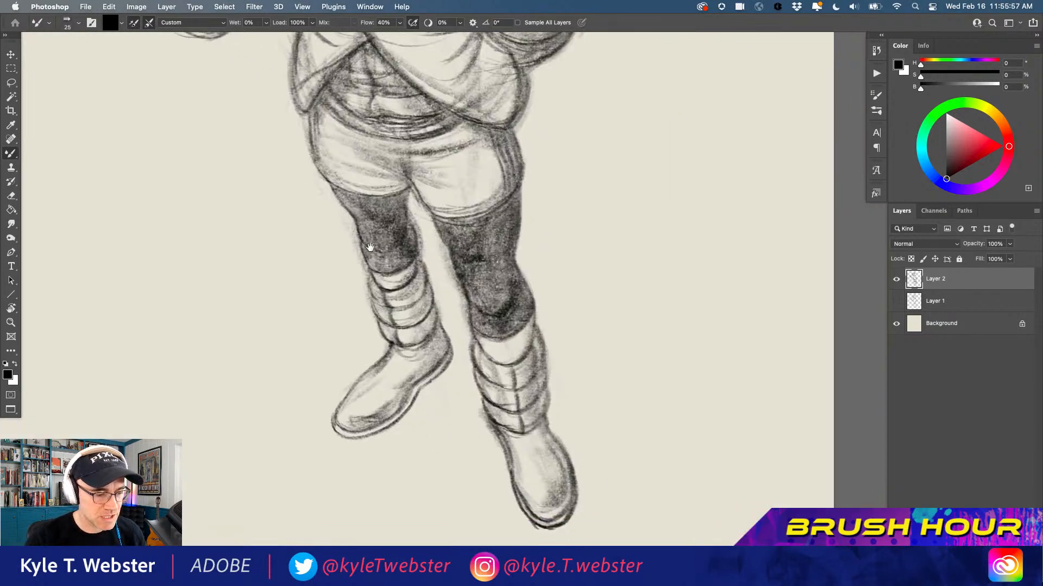
mouse_move(596, 355)
mouse_down()
mouse_move(595, 370)
mouse_move(602, 355)
mouse_up()
drag(601, 356, 620, 367)
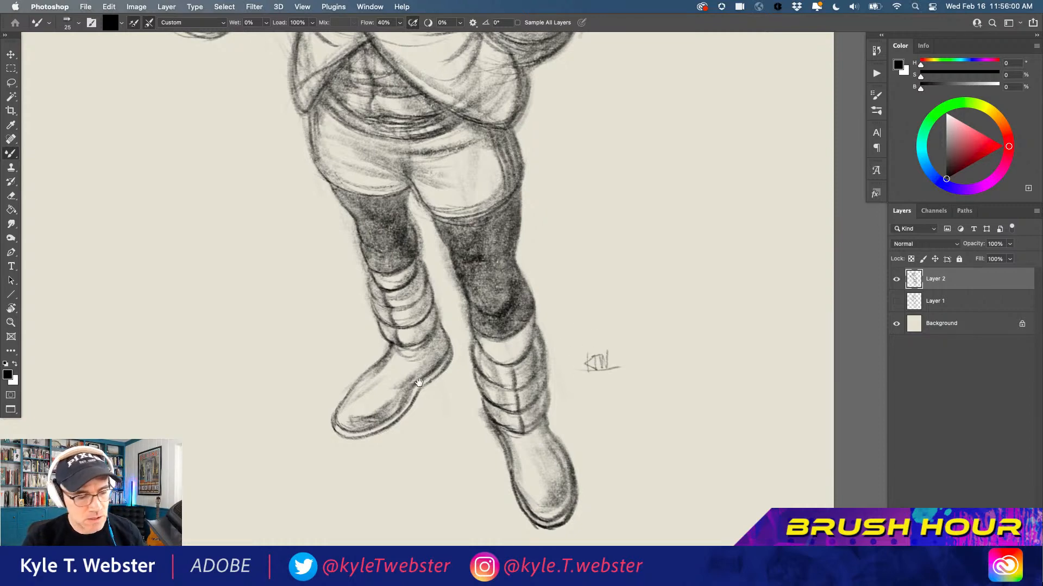